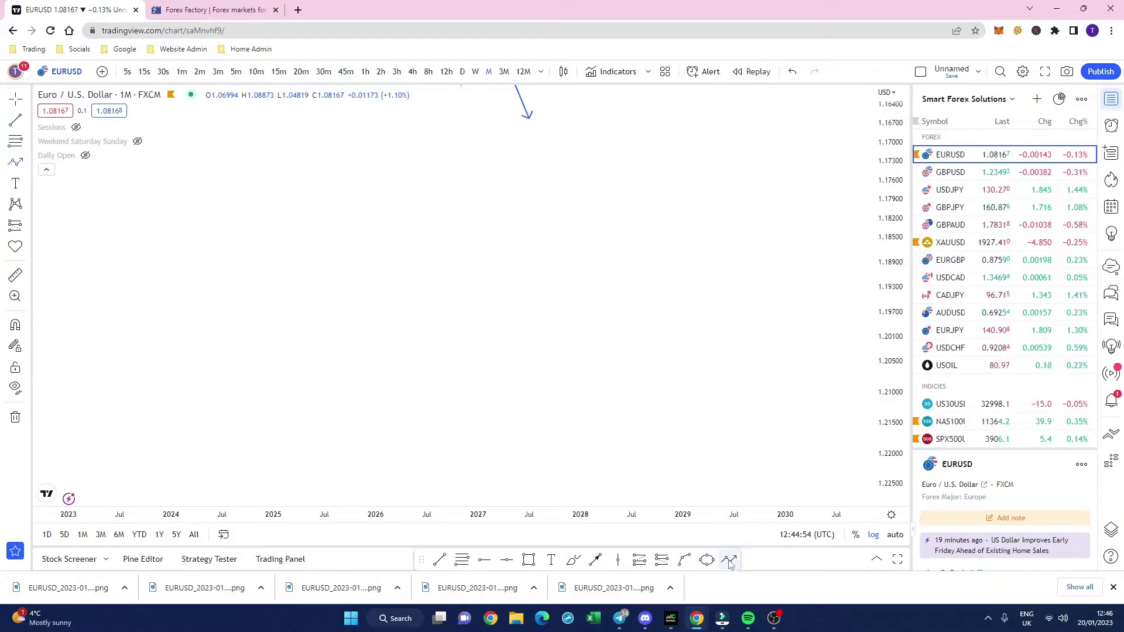
- Draw a price path that dips, rises to a peak and falls sharply, with two short horizontal lines across the falling leg
{"action": "left_click", "coordinate": [729, 560]}
{"action": "left_click", "coordinate": [239, 327]}
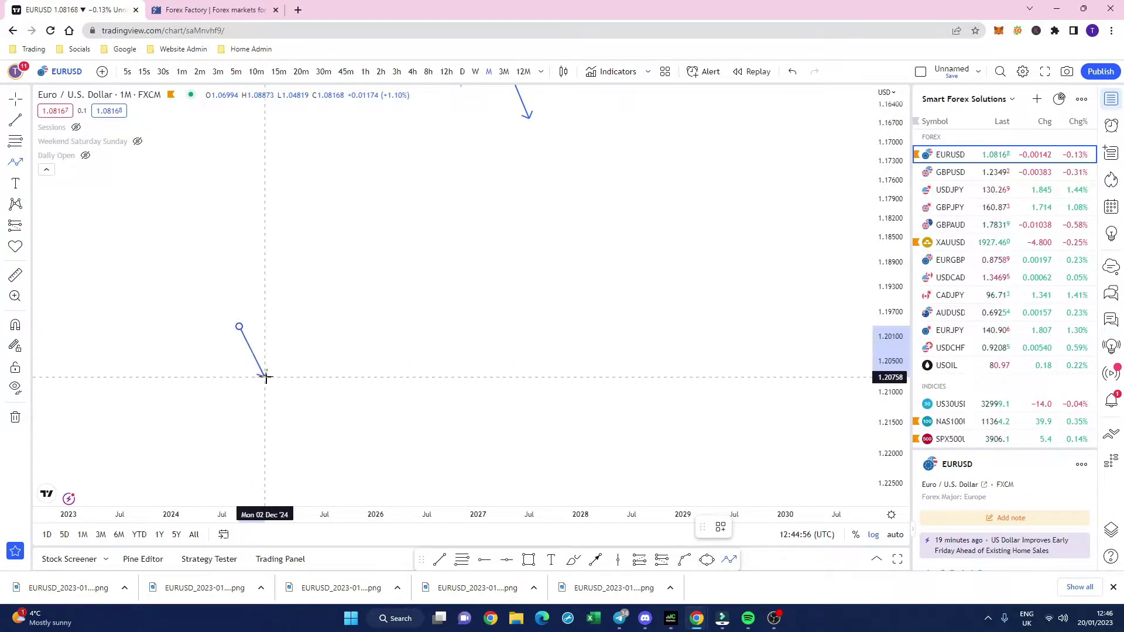
{"action": "left_click", "coordinate": [265, 378]}
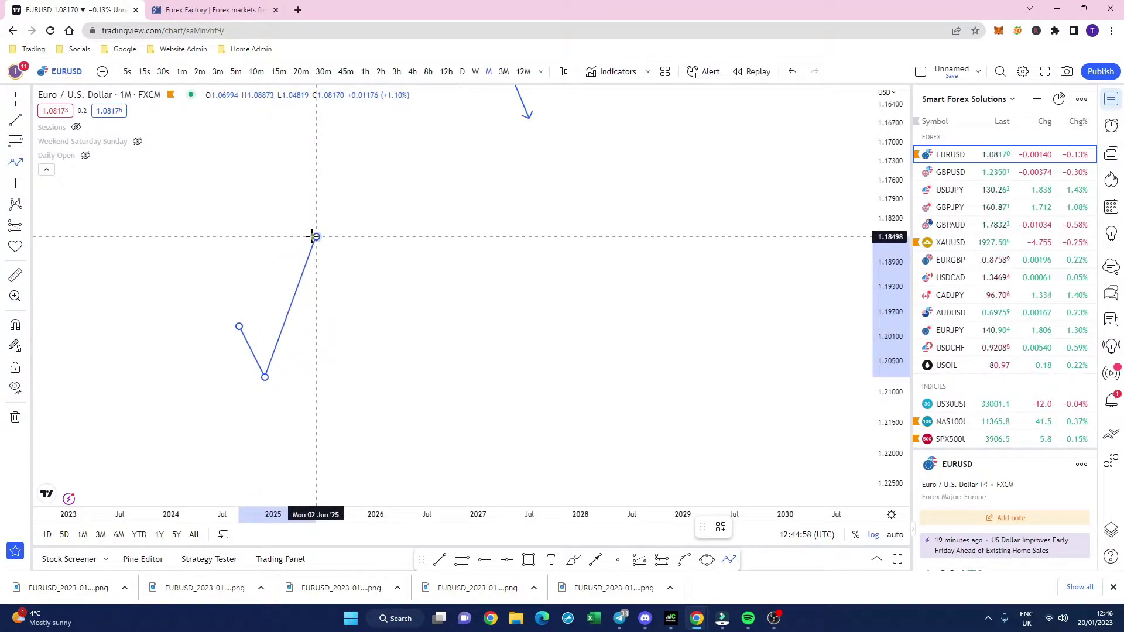
{"action": "left_click", "coordinate": [352, 444]}
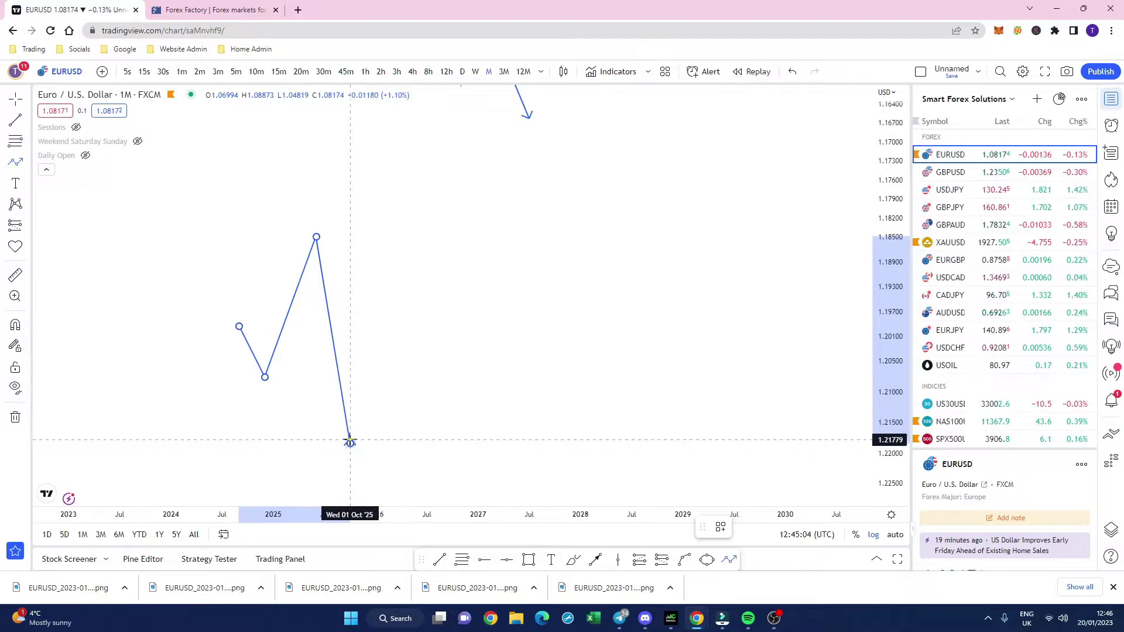
{"action": "double_click", "coordinate": [350, 442]}
{"action": "key", "text": "Escape"}
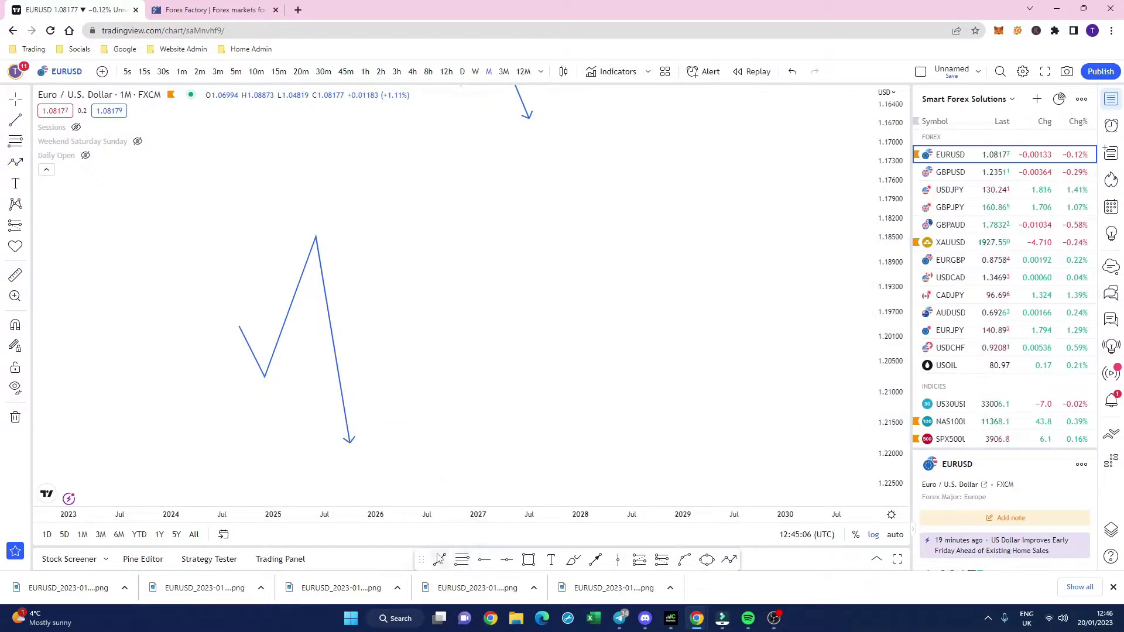
{"action": "mouse_move", "coordinate": [308, 324]}
{"action": "left_mouse_down"}
{"action": "mouse_move", "coordinate": [369, 326]}
{"action": "mouse_move", "coordinate": [357, 336]}
{"action": "mouse_move", "coordinate": [360, 358]}
{"action": "left_mouse_up"}
{"action": "left_click", "coordinate": [453, 362]}
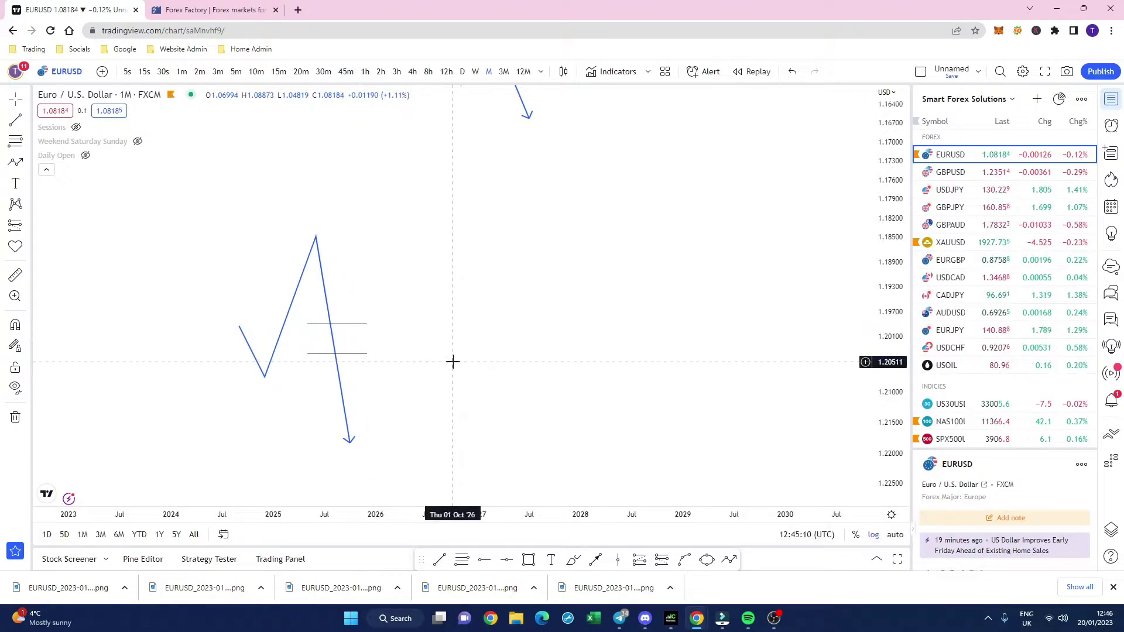
- Draw two narrow candle rectangles, one above the other, along the rising leg of the new price path
{"action": "left_click", "coordinate": [528, 560]}
{"action": "left_click_drag", "start_coordinate": [307, 236], "coordinate": [277, 351]}
{"action": "left_click", "coordinate": [595, 381]}
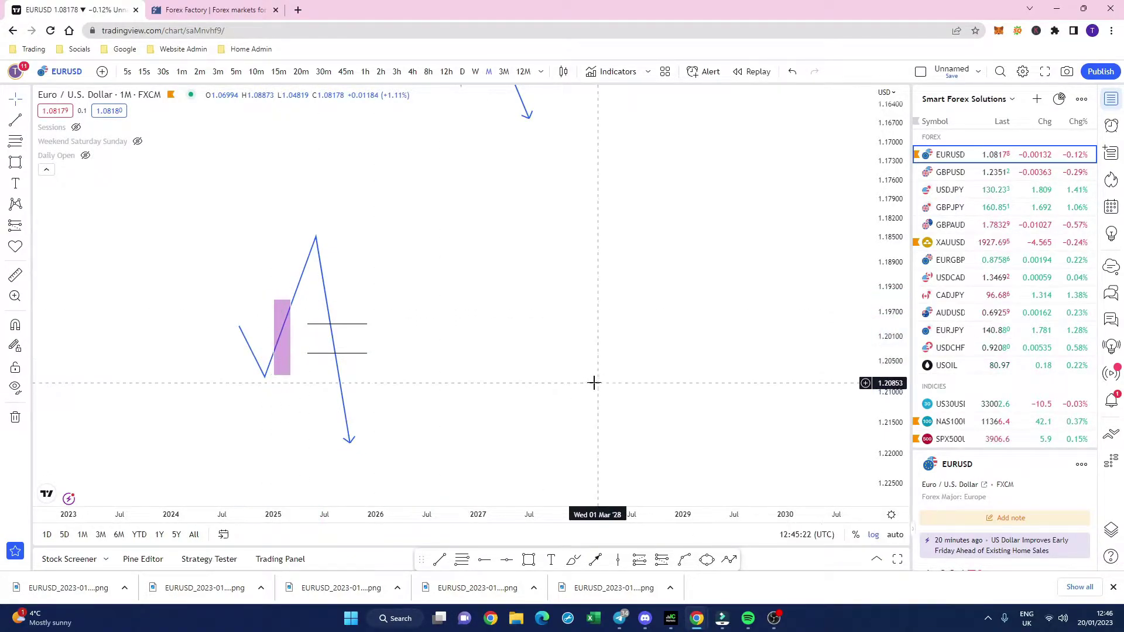
{"action": "left_click", "coordinate": [529, 560]}
{"action": "left_click_drag", "start_coordinate": [290, 298], "coordinate": [312, 236]}
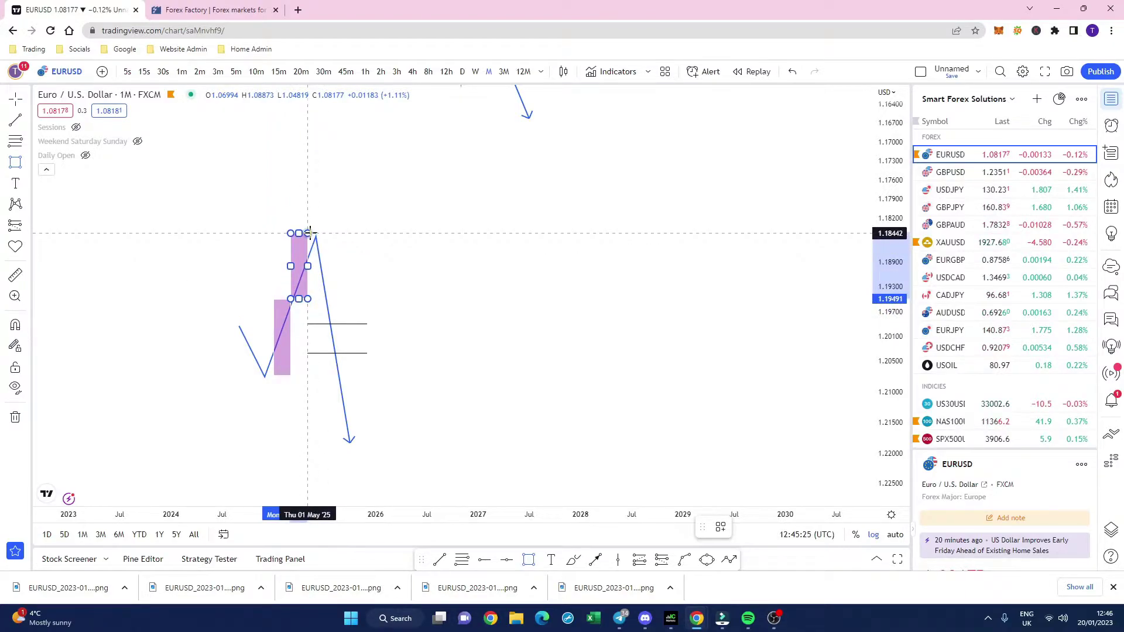
- Change the fill colour of both candle rectangles on the rising leg to green
{"action": "left_click", "coordinate": [284, 310]}
{"action": "left_click", "coordinate": [765, 526]}
{"action": "left_click", "coordinate": [808, 412]}
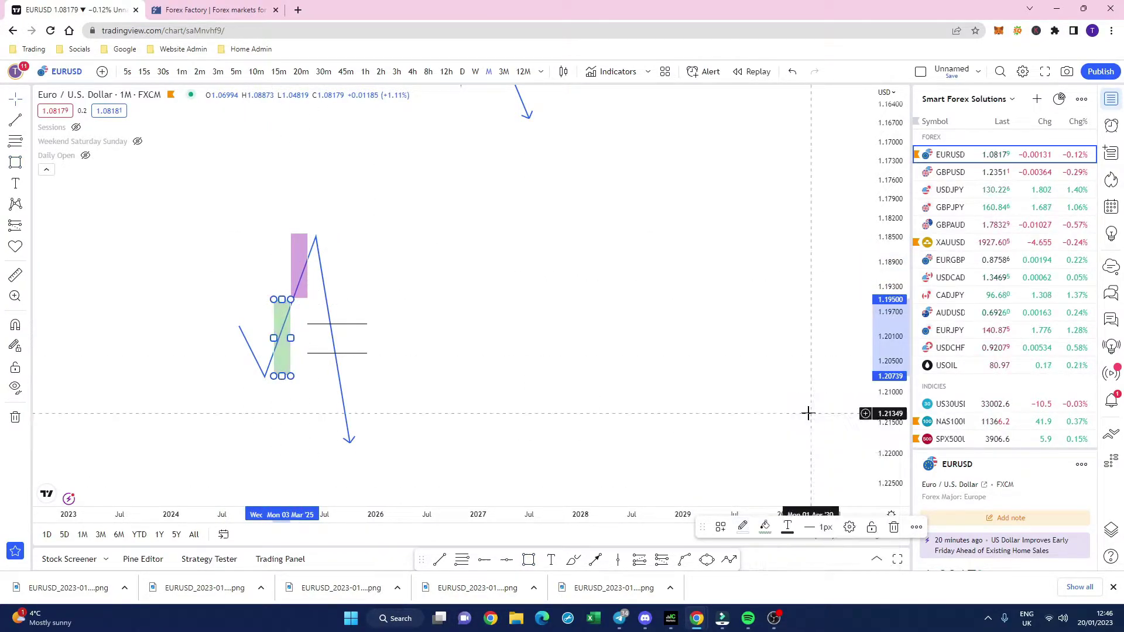
{"action": "left_click", "coordinate": [615, 415]}
{"action": "left_click", "coordinate": [299, 234]}
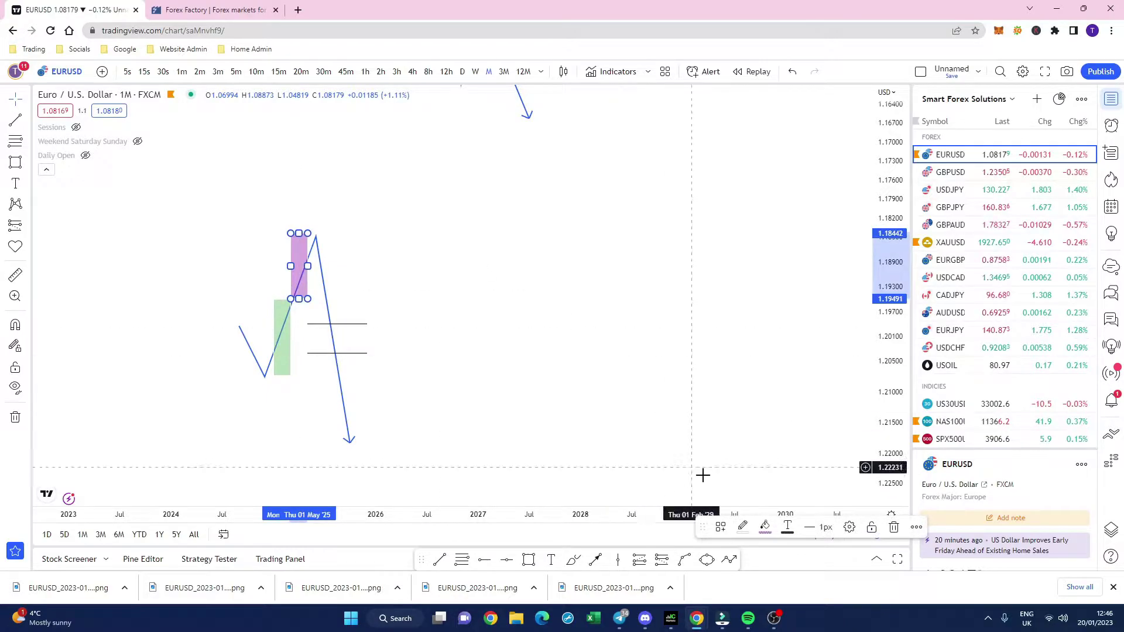
{"action": "left_click", "coordinate": [764, 527]}
{"action": "left_click", "coordinate": [807, 412]}
{"action": "left_click", "coordinate": [603, 283]}
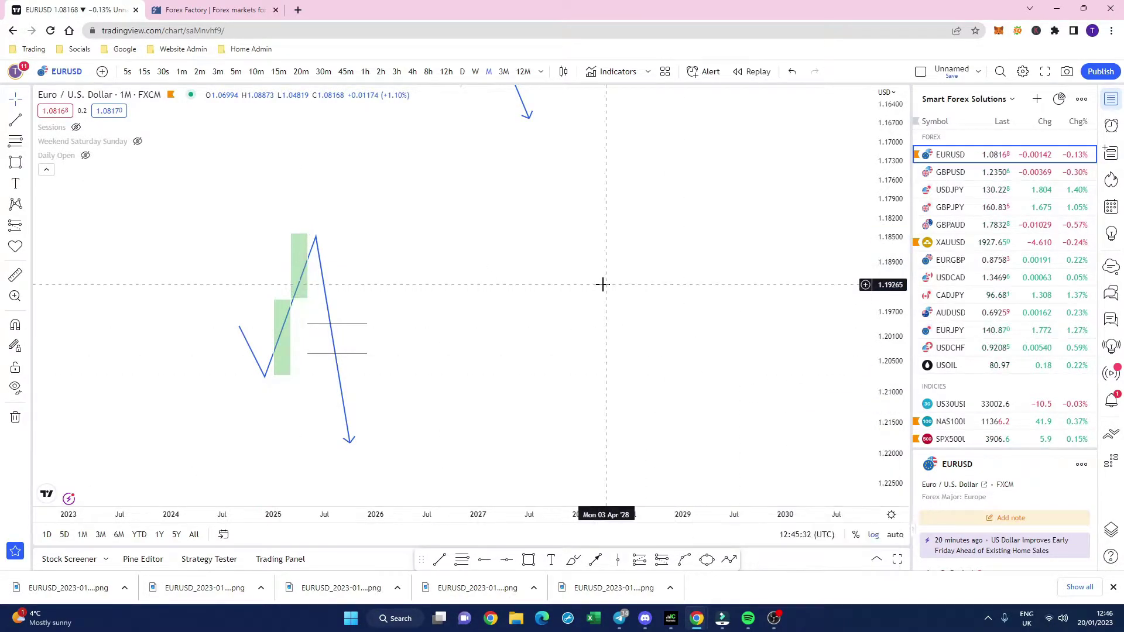
- Draw a candle rectangle from the peak down to just above the upper line, fill it red and add a short lower wick
{"action": "left_click", "coordinate": [308, 230]}
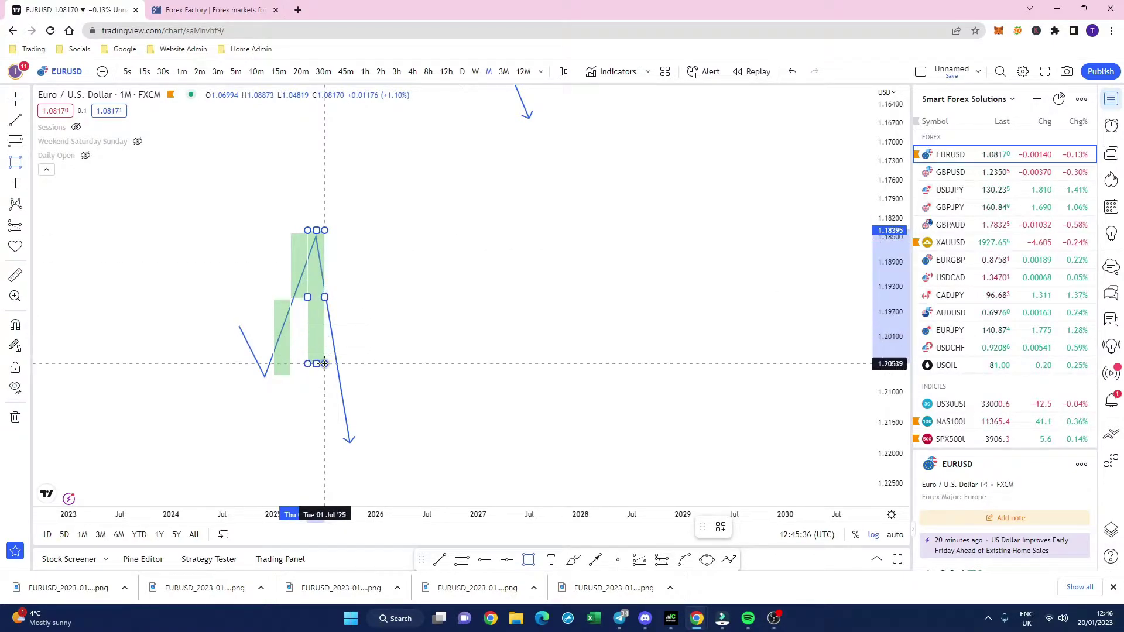
{"action": "left_click", "coordinate": [325, 317]}
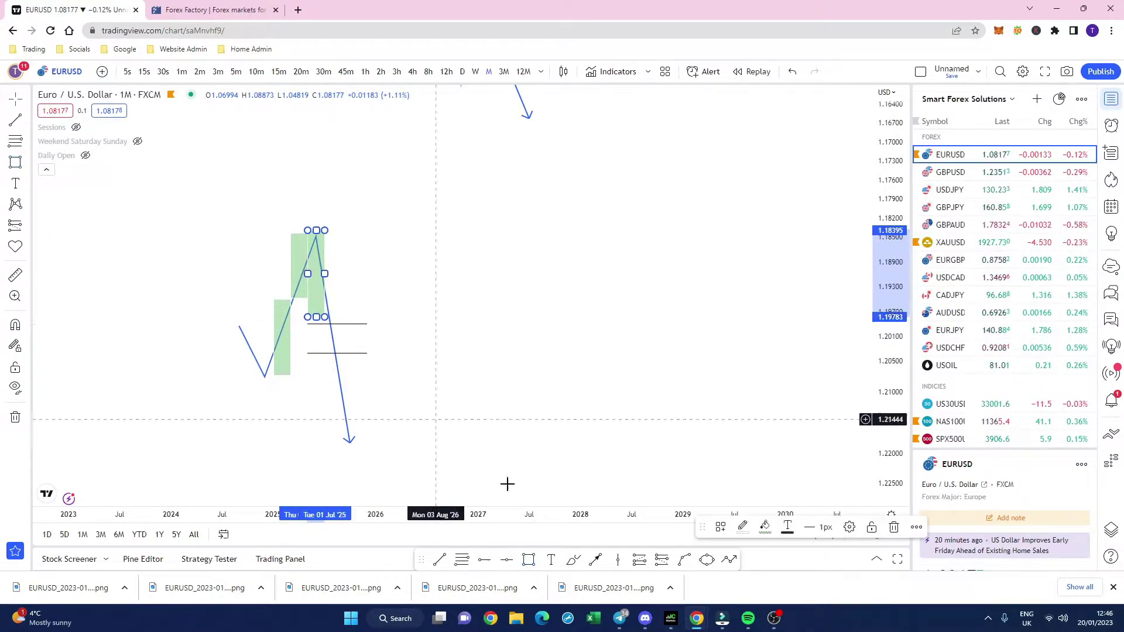
{"action": "left_click", "coordinate": [721, 527]}
{"action": "left_click", "coordinate": [653, 396]}
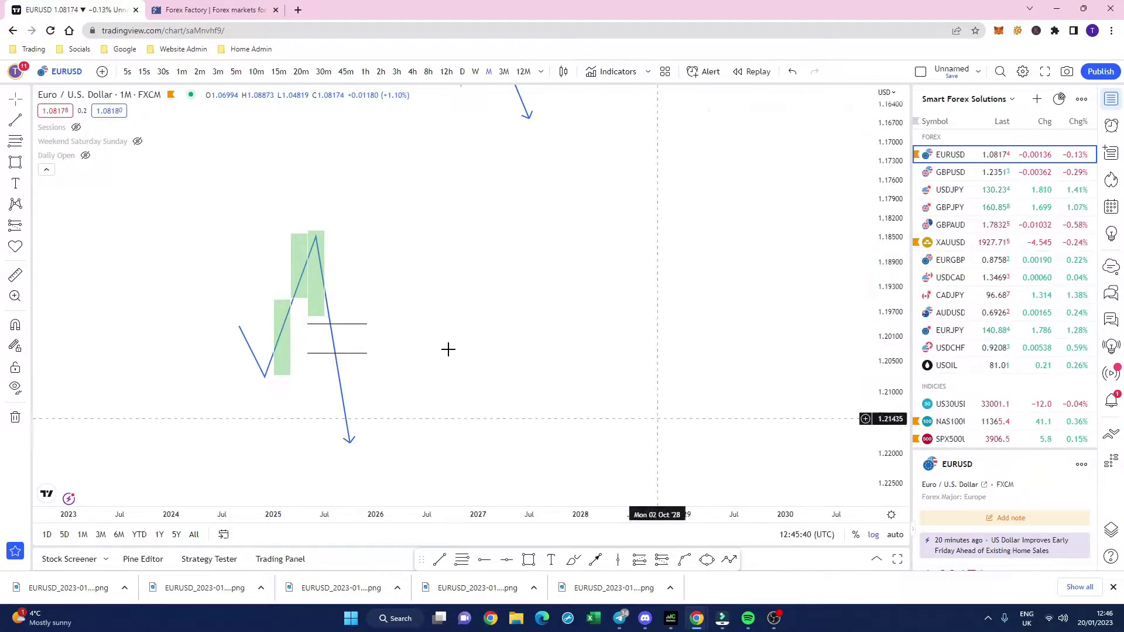
{"action": "left_click", "coordinate": [314, 264]}
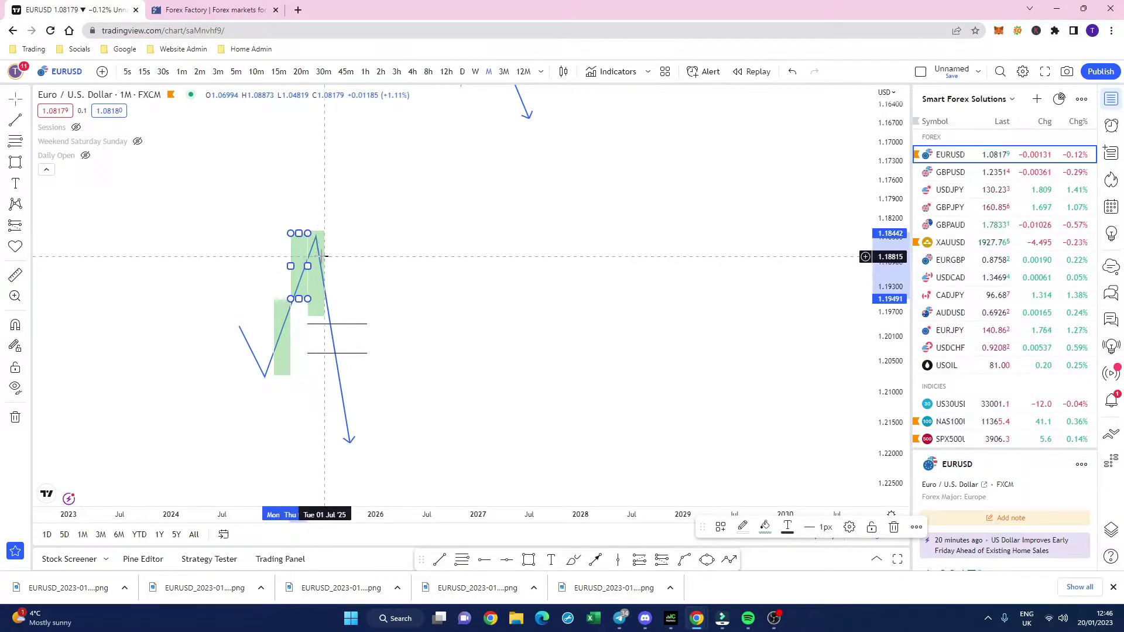
{"action": "left_click", "coordinate": [326, 261]}
{"action": "left_click", "coordinate": [765, 527]}
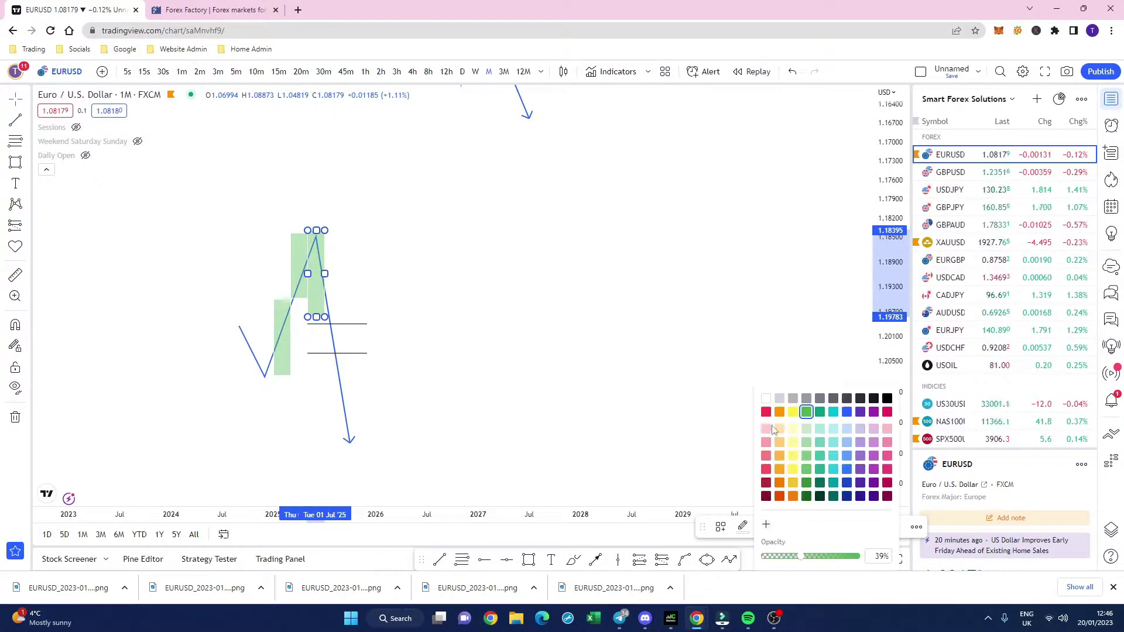
{"action": "left_click", "coordinate": [771, 418]}
{"action": "left_click", "coordinate": [652, 381]}
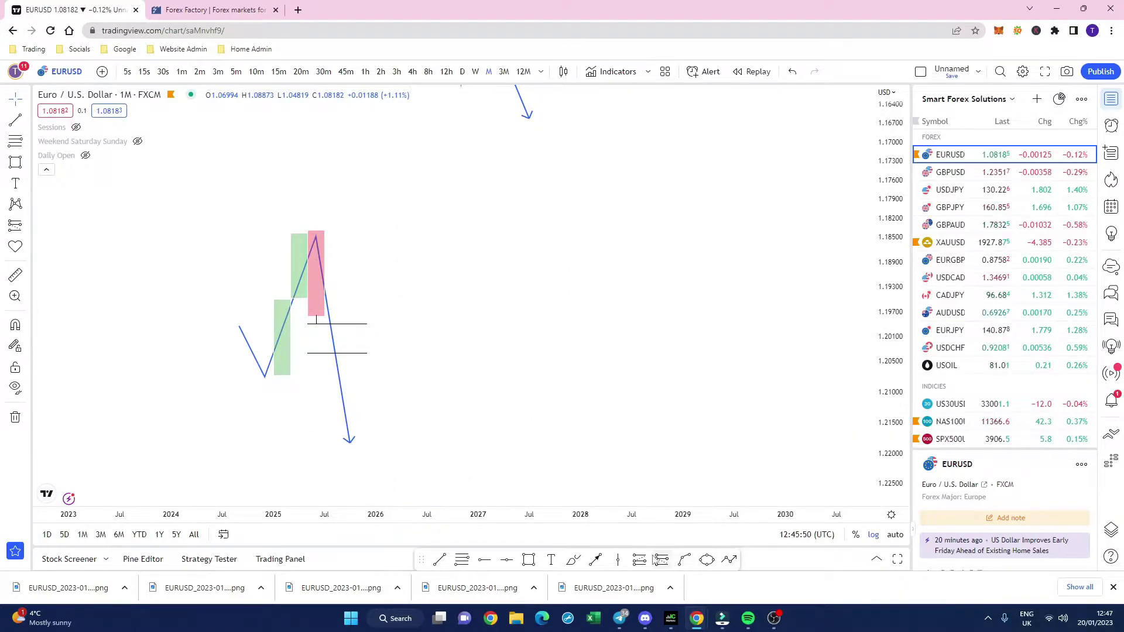
- Draw a second red candle down the falling leg, spanning both horizontal lines and beginning at the first red candle's bottom right edge
{"action": "left_click", "coordinate": [534, 561]}
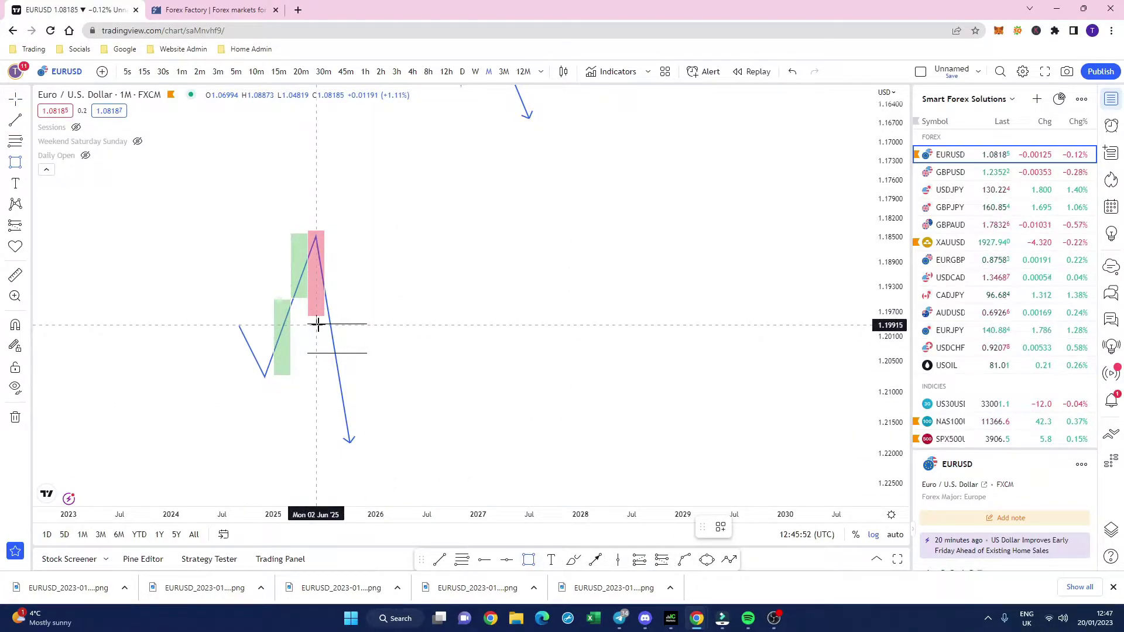
{"action": "mouse_move", "coordinate": [316, 323]}
{"action": "left_mouse_down"}
{"action": "mouse_move", "coordinate": [341, 354]}
{"action": "mouse_move", "coordinate": [341, 403]}
{"action": "left_mouse_up"}
{"action": "left_click_drag", "start_coordinate": [329, 322], "coordinate": [332, 317]}
{"action": "left_click_drag", "start_coordinate": [317, 359], "coordinate": [325, 359]}
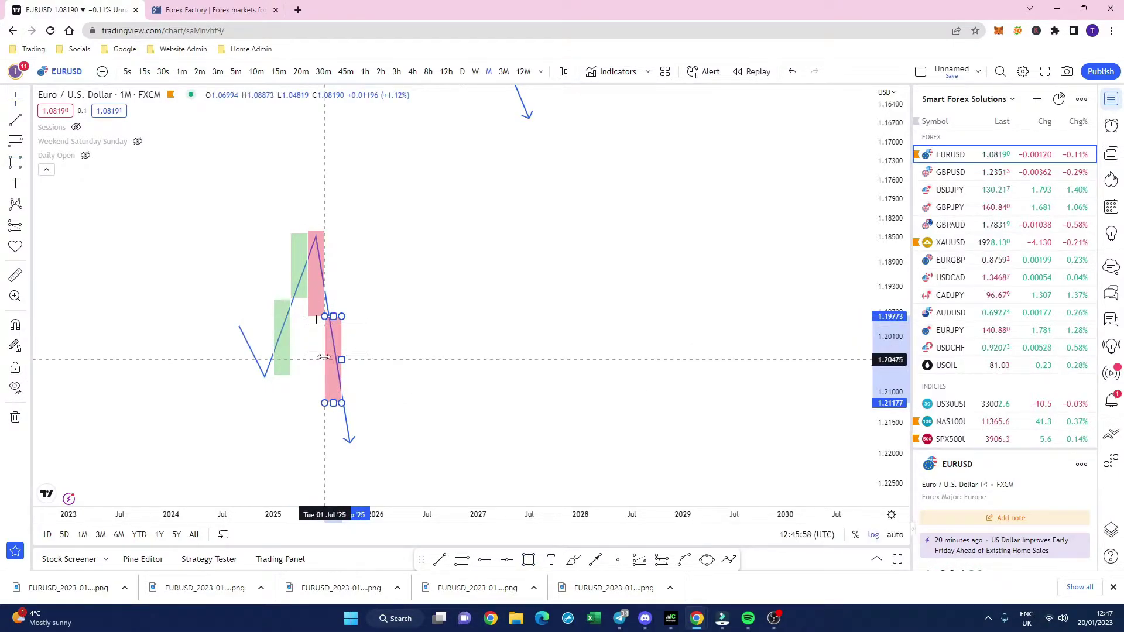
{"action": "left_click", "coordinate": [567, 388]}
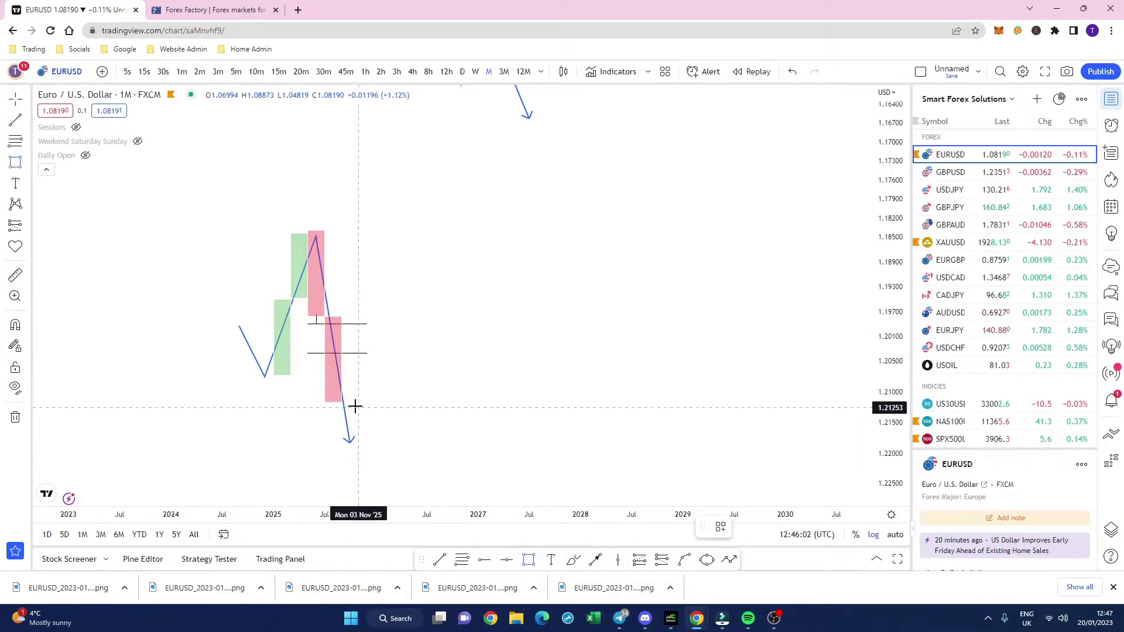
- Draw a third red candle below the second one and add an upper wick reaching the lower horizontal line
{"action": "left_click_drag", "start_coordinate": [341, 404], "coordinate": [358, 477]}
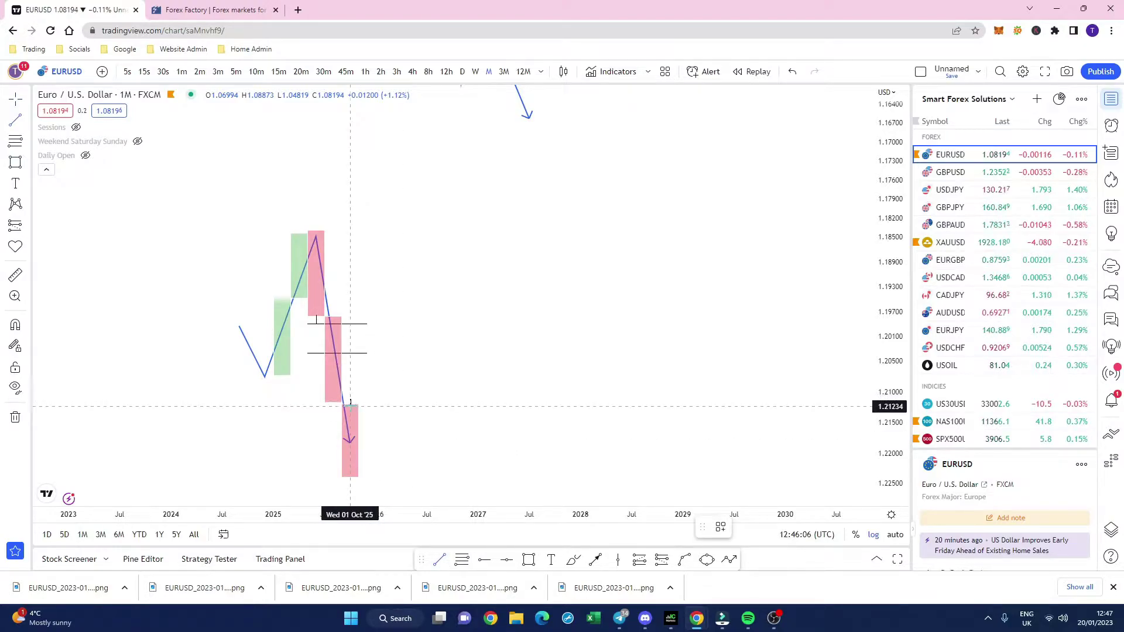
{"action": "left_click", "coordinate": [350, 405]}
{"action": "left_click", "coordinate": [350, 353]}
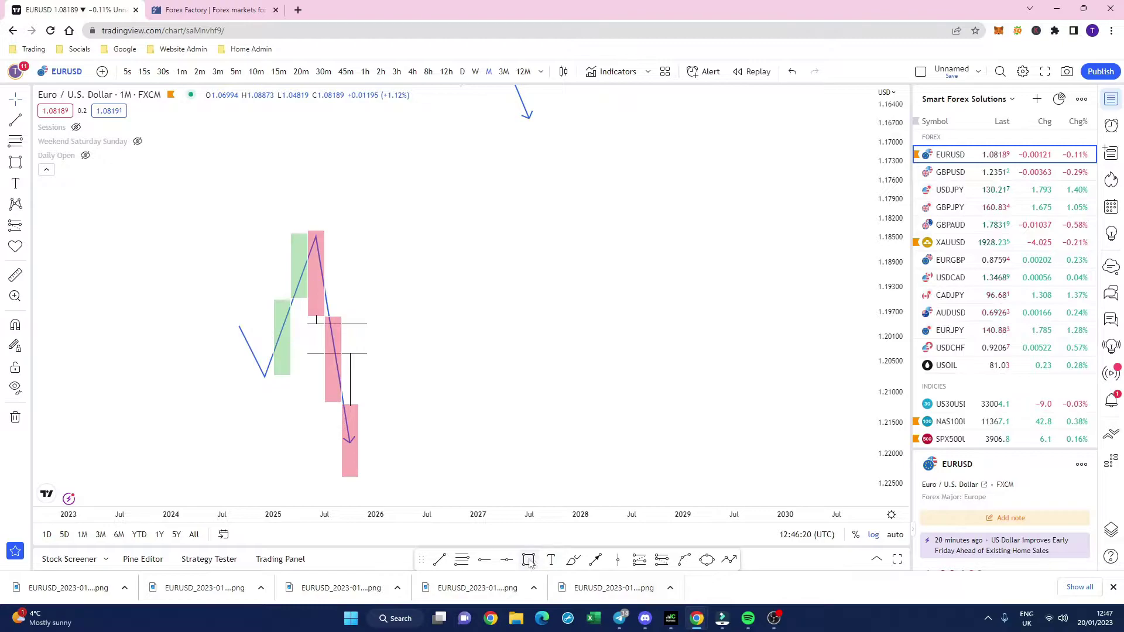
- Draw a wide rectangle over the gap between the two horizontal lines and apply the Imbalance template to it
{"action": "left_click_drag", "start_coordinate": [308, 325], "coordinate": [469, 352]}
{"action": "left_click", "coordinate": [719, 527]}
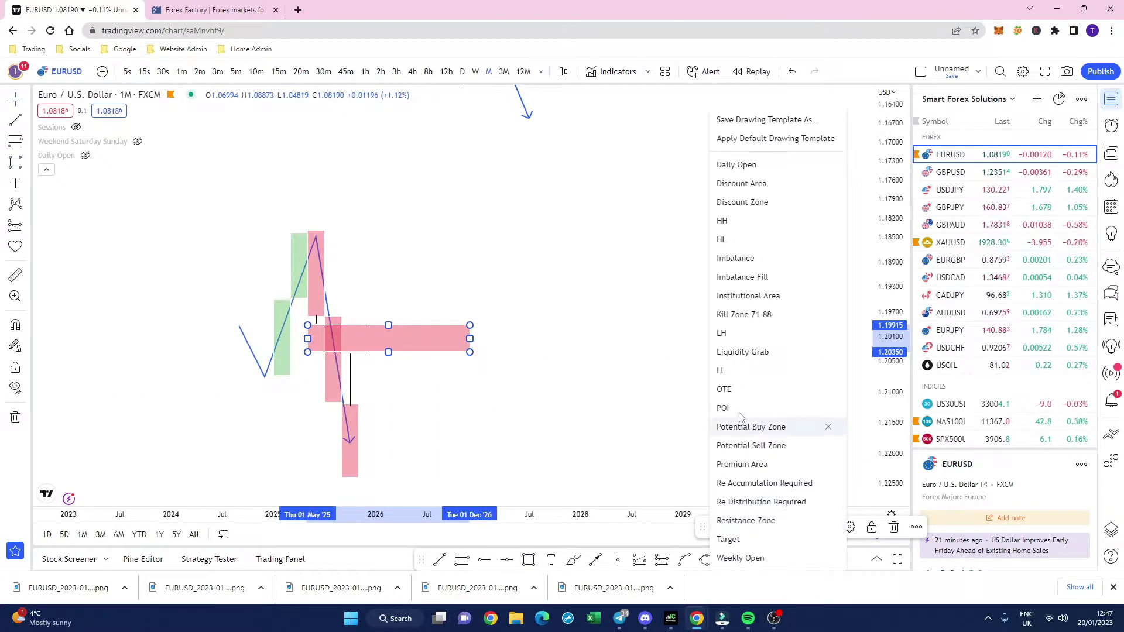
{"action": "left_click", "coordinate": [736, 259]}
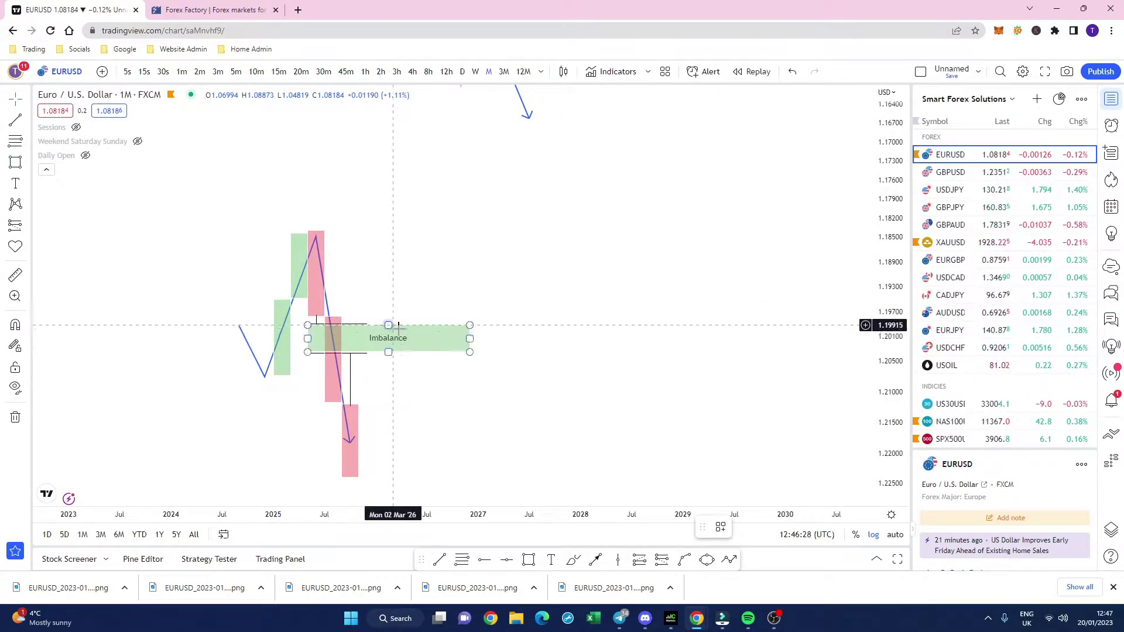
{"action": "left_click", "coordinate": [398, 326]}
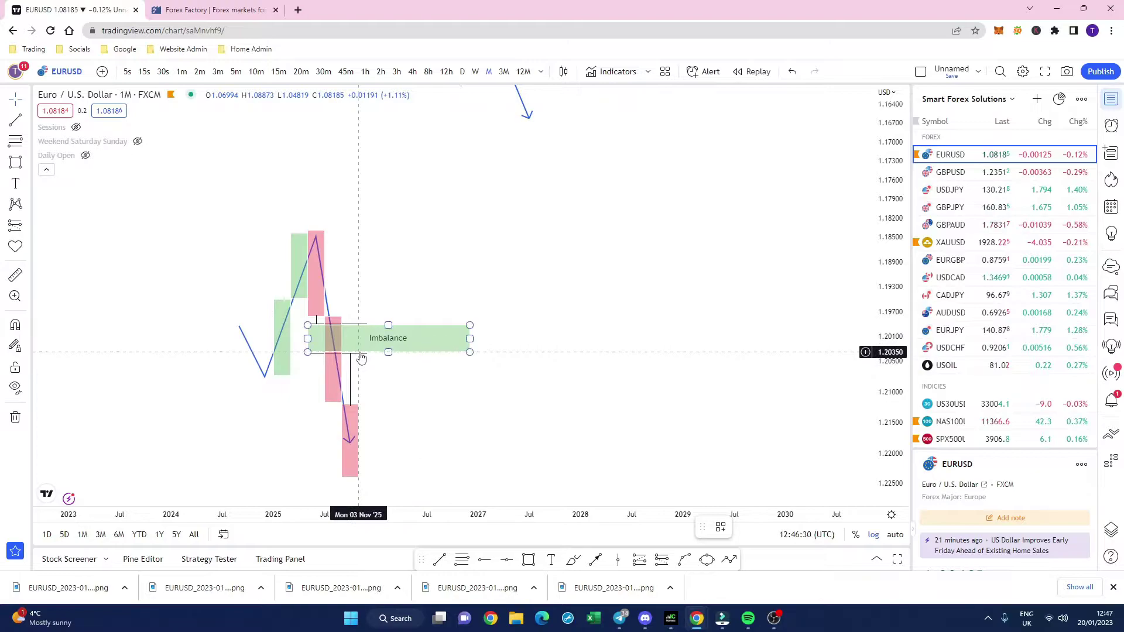
- Draw a path from the last red candle's low up into the Imbalance zone, down to a new low and slightly back up
{"action": "left_click", "coordinate": [729, 560]}
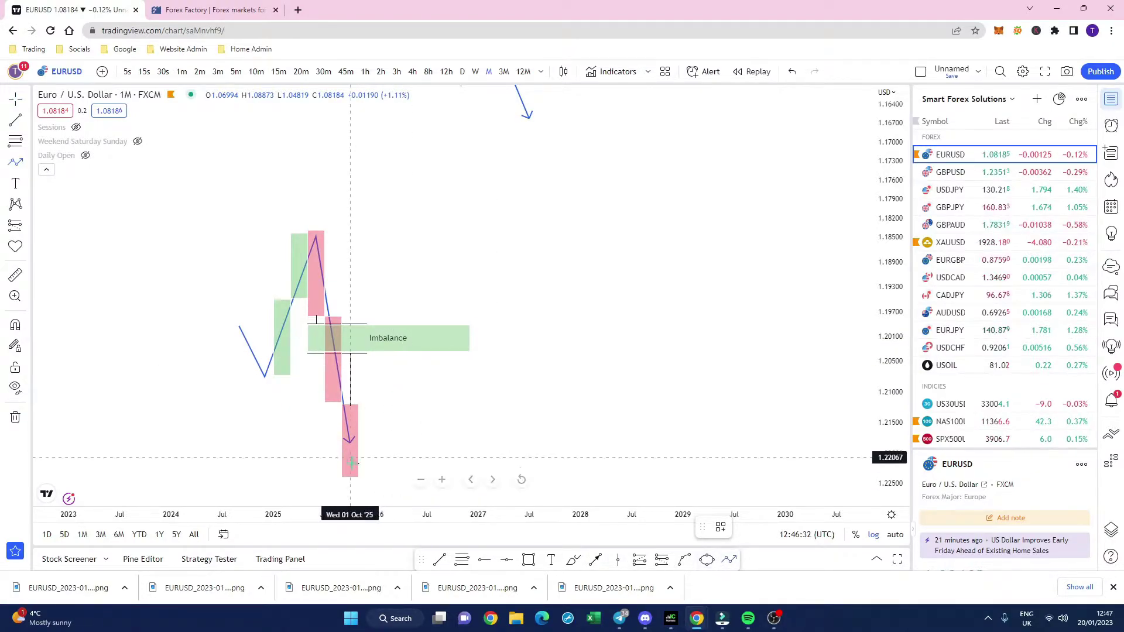
{"action": "mouse_move", "coordinate": [358, 472]}
{"action": "left_mouse_down"}
{"action": "mouse_move", "coordinate": [358, 398]}
{"action": "mouse_move", "coordinate": [411, 341]}
{"action": "left_mouse_up"}
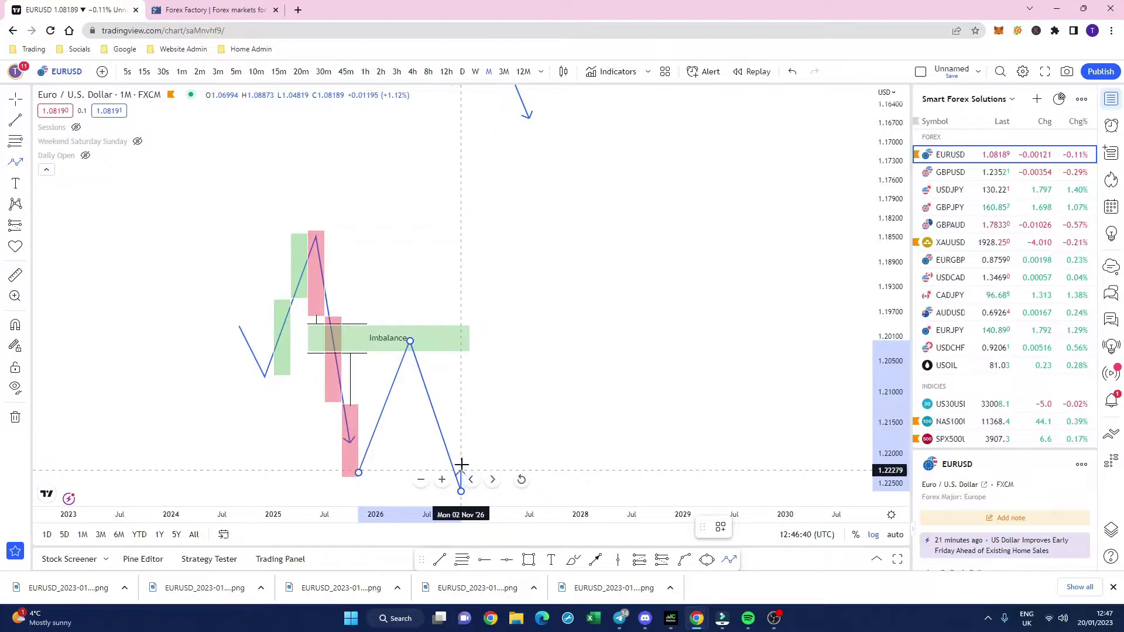
{"action": "double_click", "coordinate": [477, 451]}
{"action": "left_click", "coordinate": [389, 326]}
{"action": "left_click", "coordinate": [408, 344]}
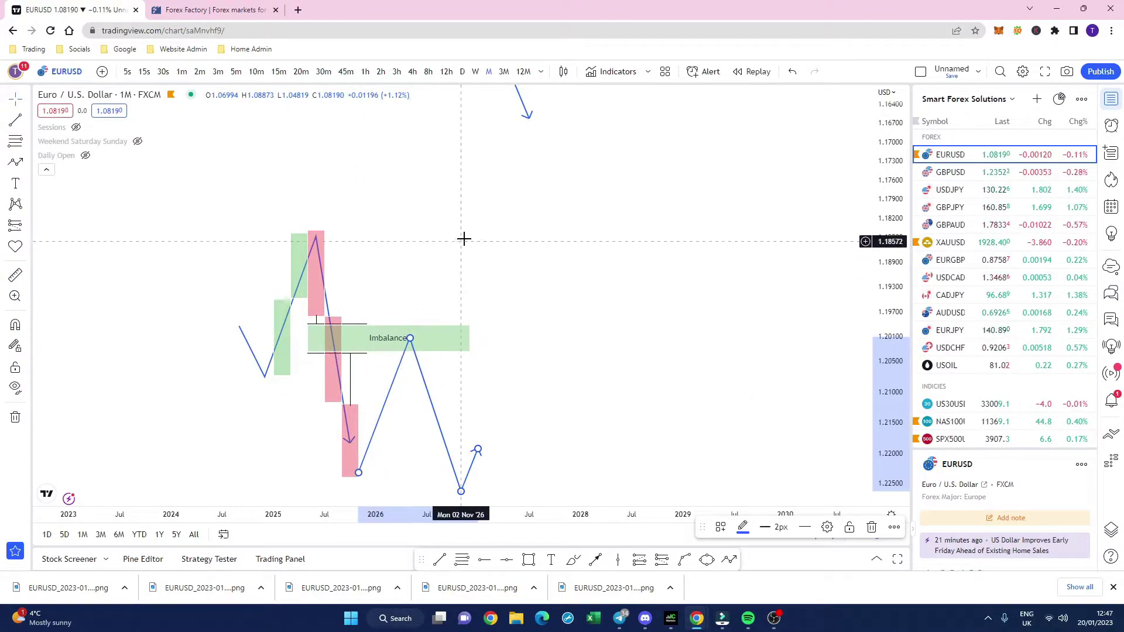
- Add the line "Imbalance" below "Consolidation" in the note on where liquidity is found in the markets
{"action": "left_click_drag", "start_coordinate": [462, 238], "coordinate": [472, 455]}
{"action": "left_click_drag", "start_coordinate": [536, 239], "coordinate": [651, 342]}
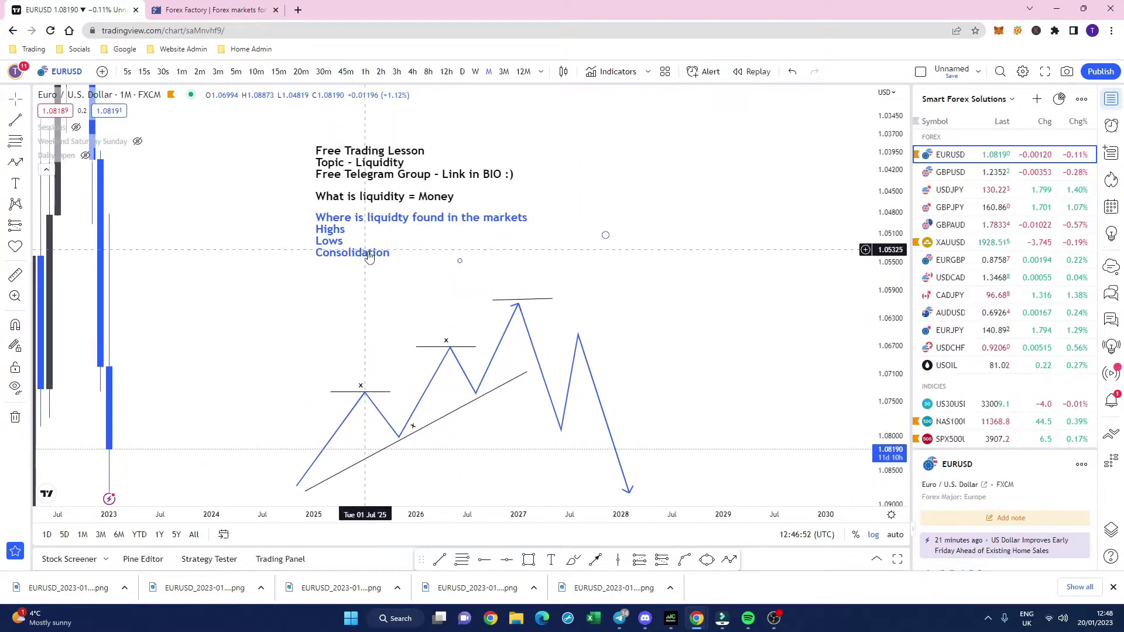
{"action": "double_click", "coordinate": [450, 245]}
{"action": "left_click", "coordinate": [530, 288]}
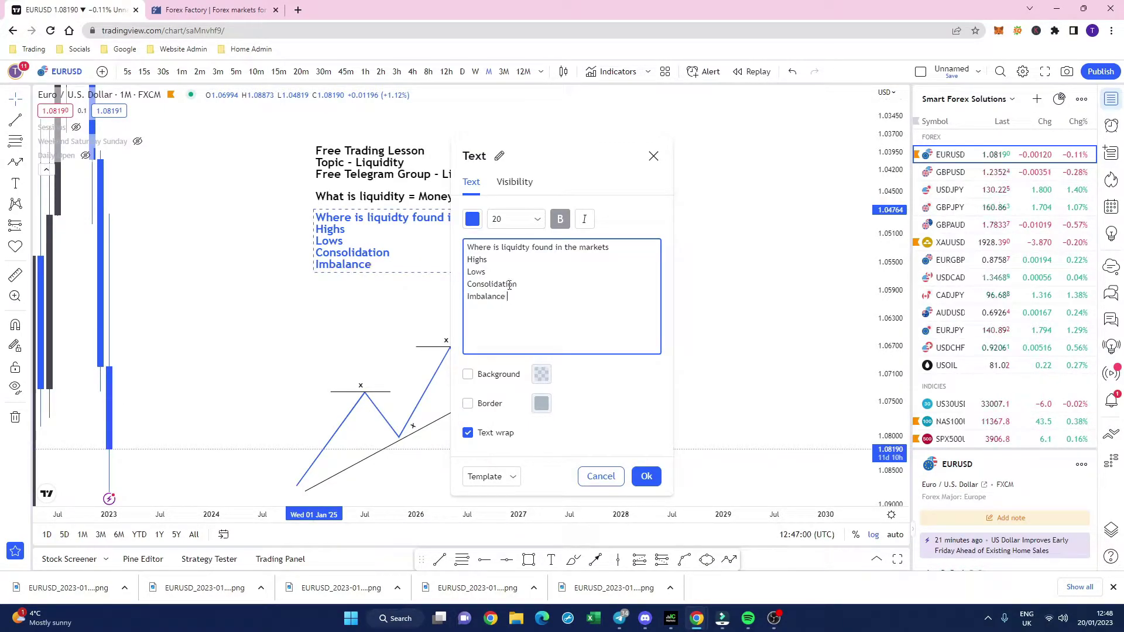
{"action": "left_click", "coordinate": [364, 293]}
- Save an image of the chart showing the complete Imbalance diagram
{"action": "scroll", "coordinate": [622, 293], "scroll_direction": "down", "scroll_amount": 5}
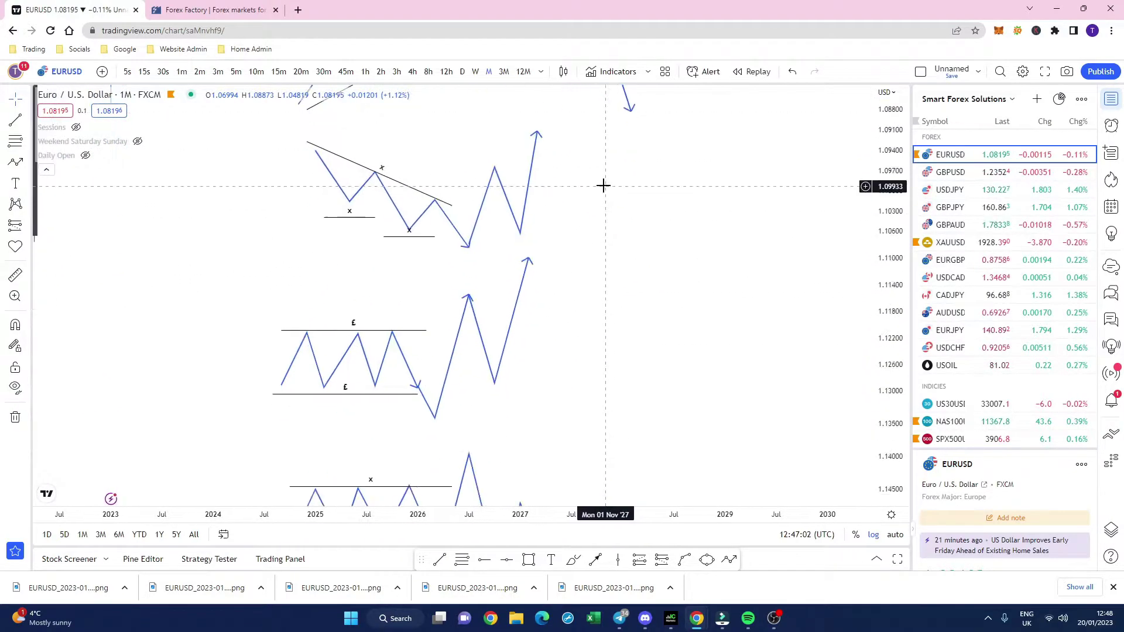
{"action": "scroll", "coordinate": [603, 185], "scroll_direction": "down", "scroll_amount": 10}
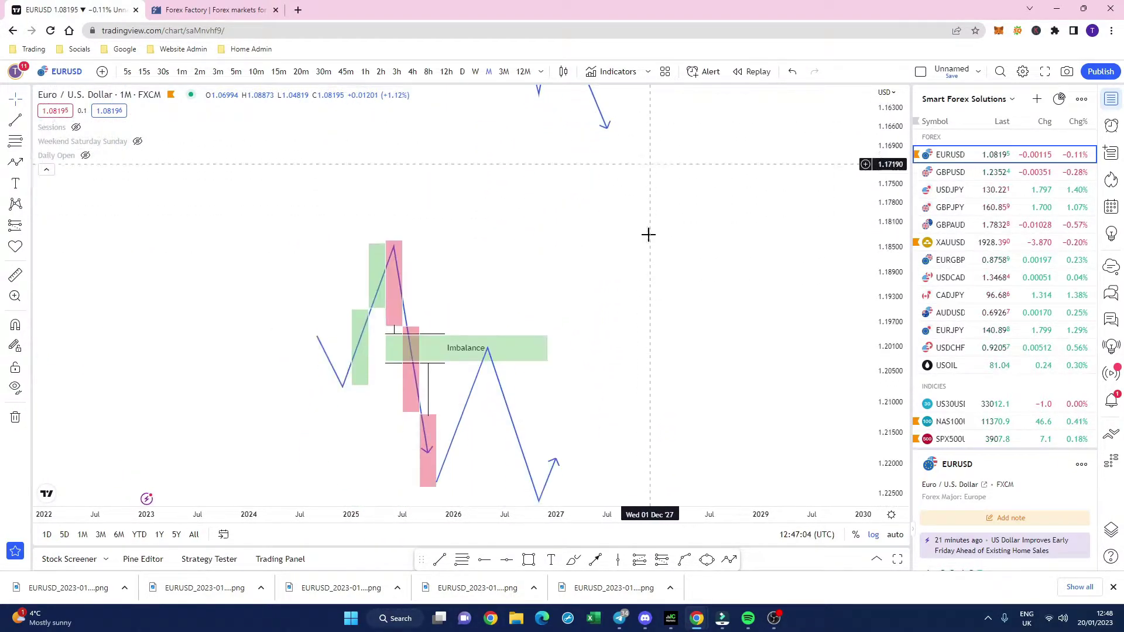
{"action": "left_click_drag", "start_coordinate": [648, 235], "coordinate": [635, 176]}
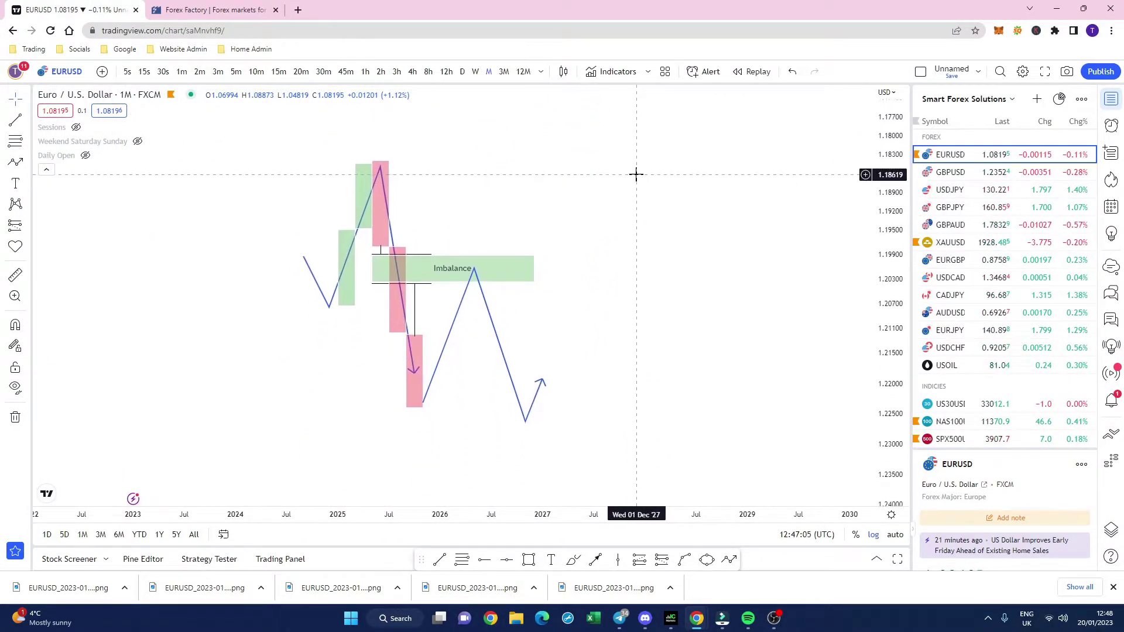
{"action": "left_click", "coordinate": [1067, 73]}
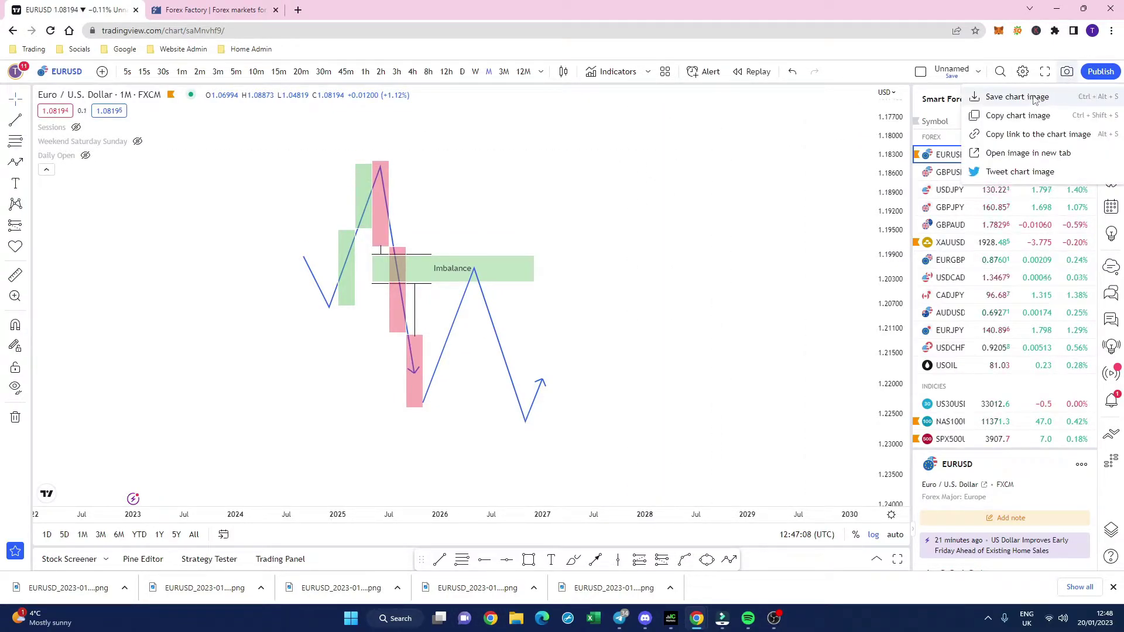
{"action": "left_click", "coordinate": [1034, 98]}
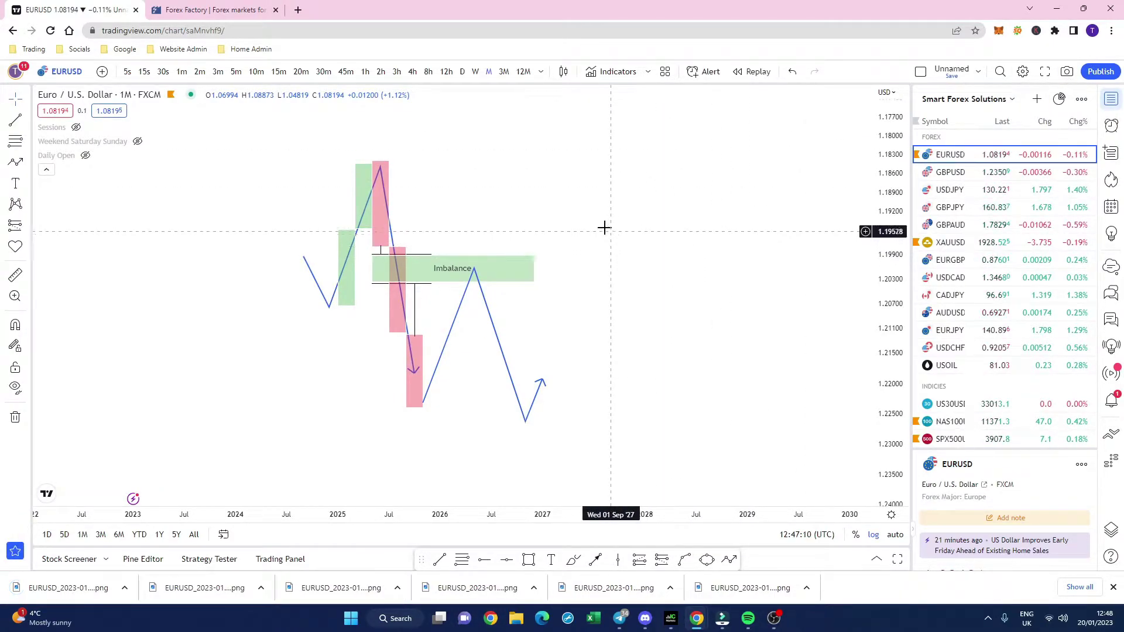
{"action": "mouse_move", "coordinate": [598, 221]}
{"action": "left_mouse_down"}
{"action": "mouse_move", "coordinate": [577, 311]}
{"action": "mouse_move", "coordinate": [661, 326]}
{"action": "mouse_move", "coordinate": [643, 221]}
{"action": "mouse_move", "coordinate": [650, 334]}
{"action": "mouse_move", "coordinate": [635, 359]}
{"action": "mouse_move", "coordinate": [644, 277]}
{"action": "mouse_move", "coordinate": [617, 318]}
{"action": "left_mouse_up"}
{"action": "left_click_drag", "start_coordinate": [532, 319], "coordinate": [630, 298]}
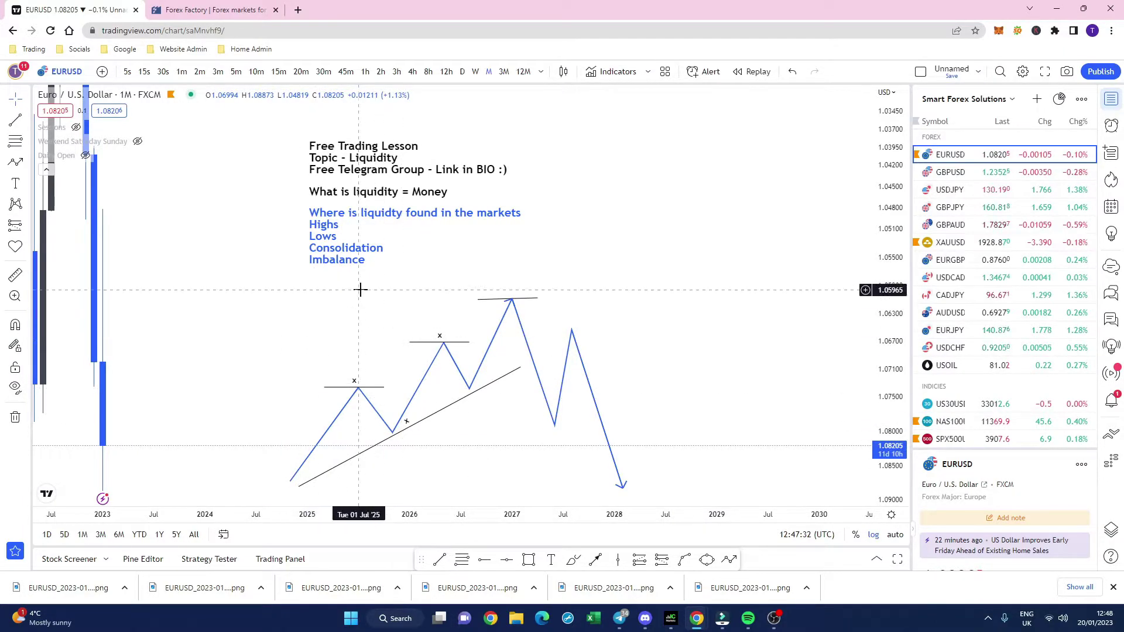
- Draw a path below the imbalance diagram with three nearly equal highs, a sharp drop, a lower high and a final lower low
{"action": "left_click_drag", "start_coordinate": [349, 309], "coordinate": [352, 302]}
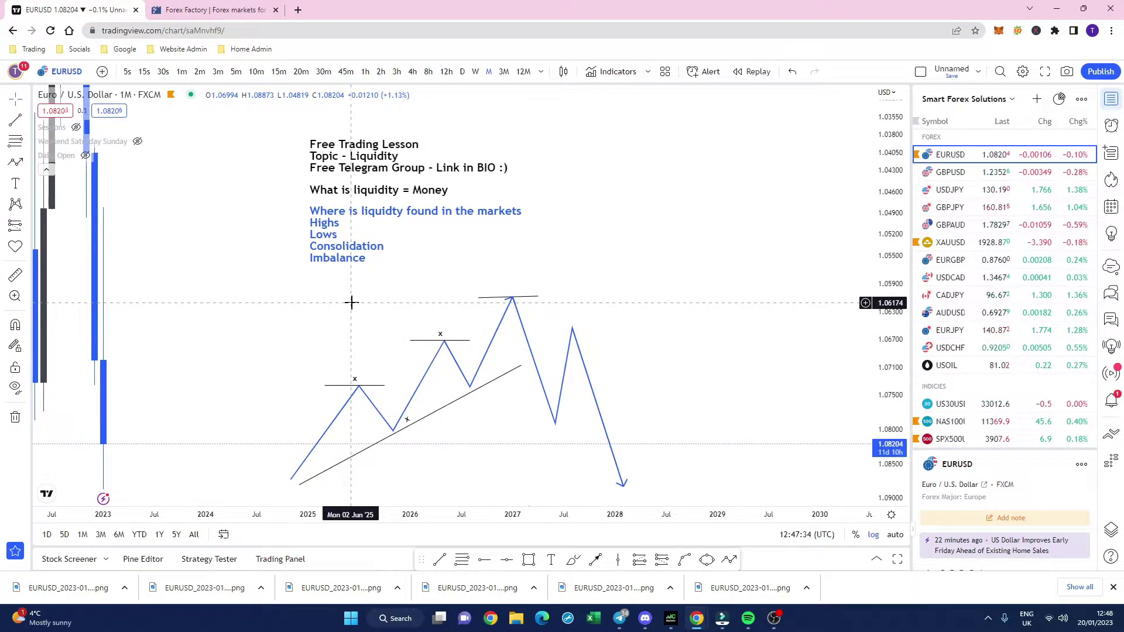
{"action": "scroll", "coordinate": [352, 303], "scroll_direction": "down", "scroll_amount": 10}
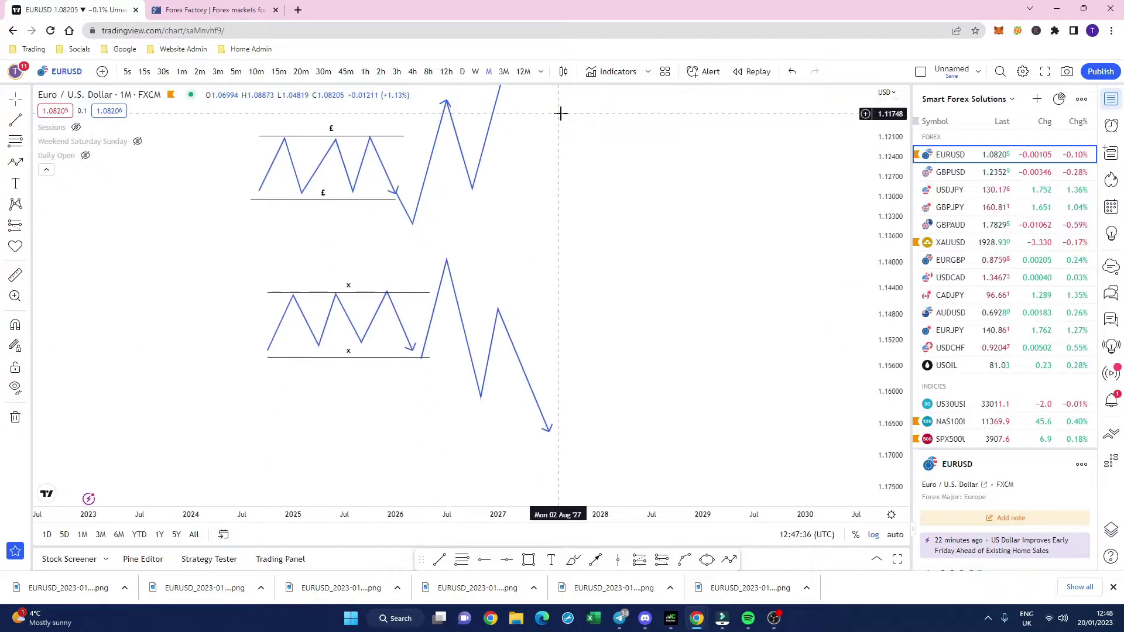
{"action": "scroll", "coordinate": [561, 113], "scroll_direction": "down", "scroll_amount": 15}
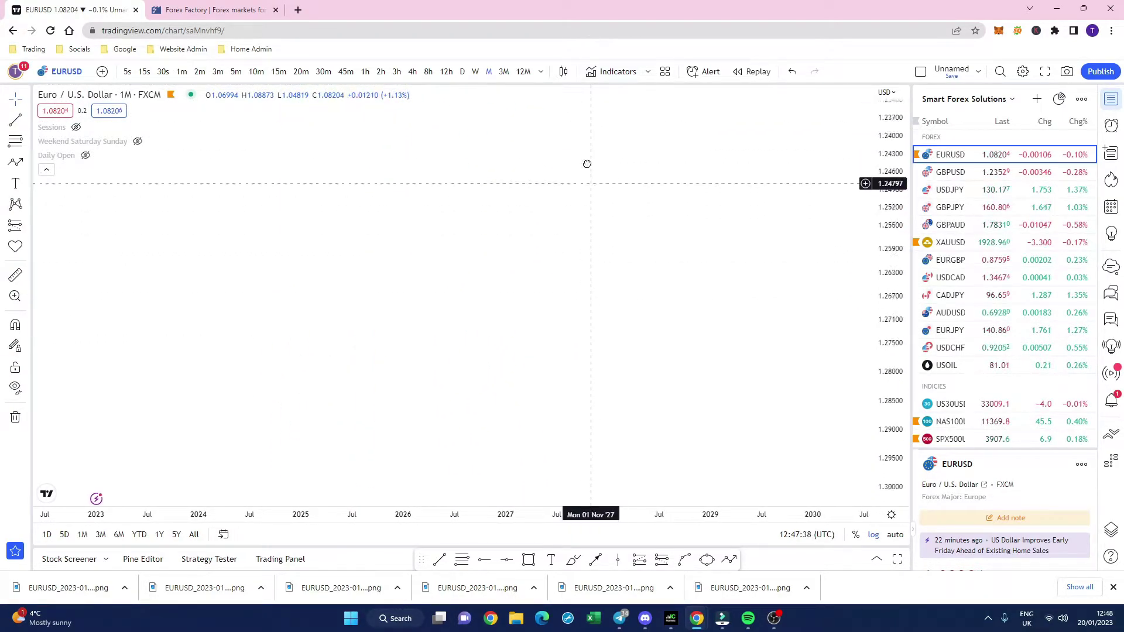
{"action": "scroll", "coordinate": [588, 164], "scroll_direction": "down", "scroll_amount": 1}
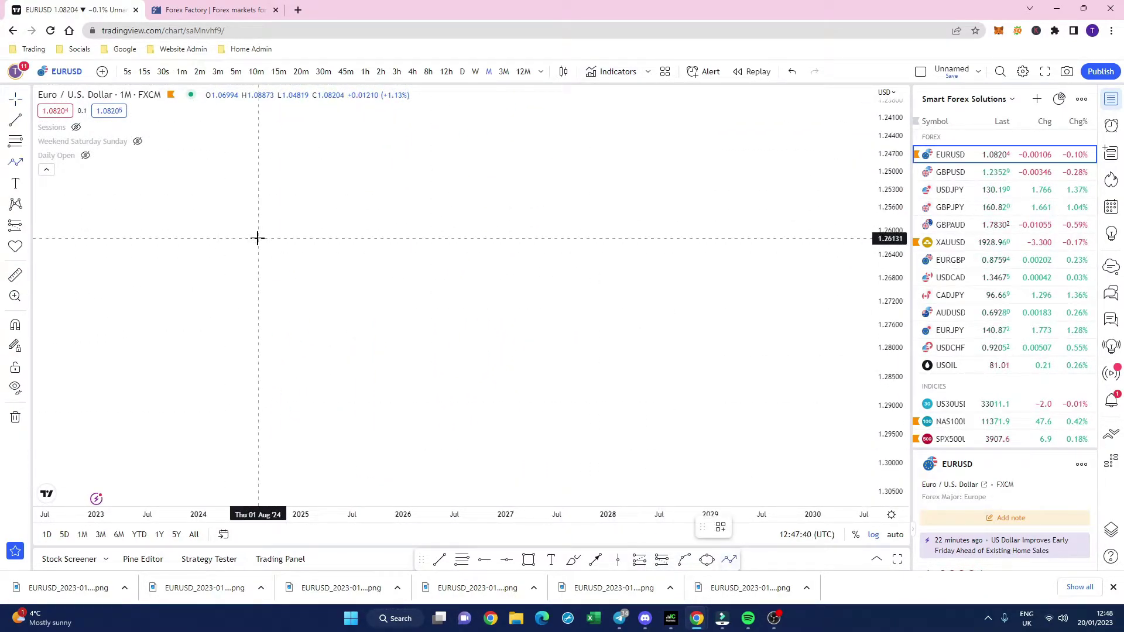
{"action": "left_click", "coordinate": [267, 221]}
{"action": "left_click", "coordinate": [293, 271]}
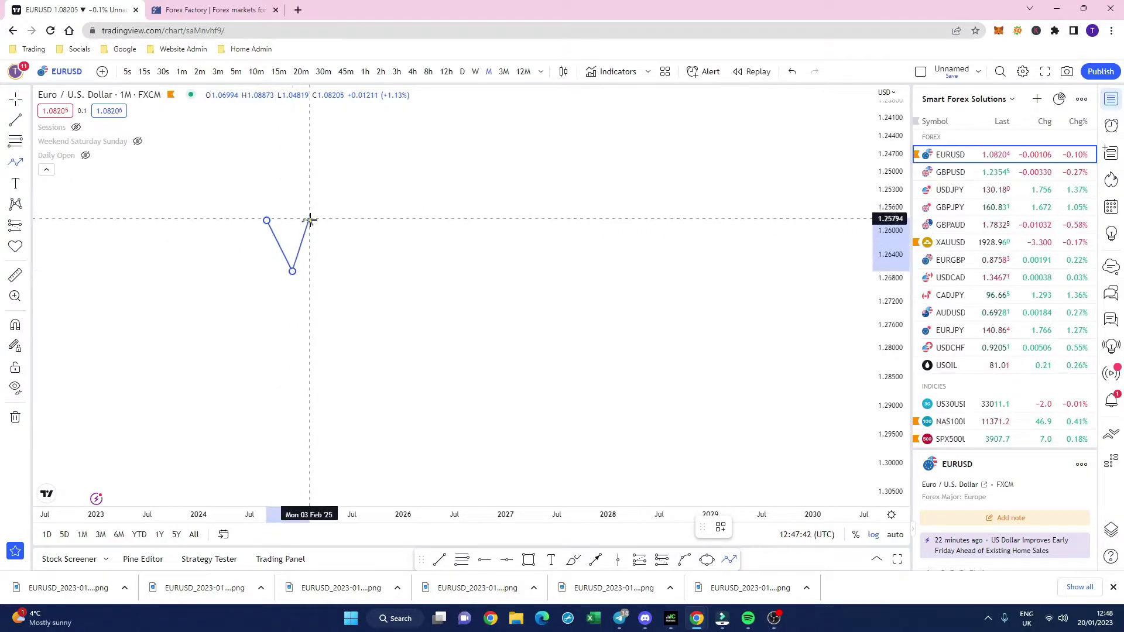
{"action": "left_click", "coordinate": [318, 221]}
{"action": "left_click", "coordinate": [335, 277]}
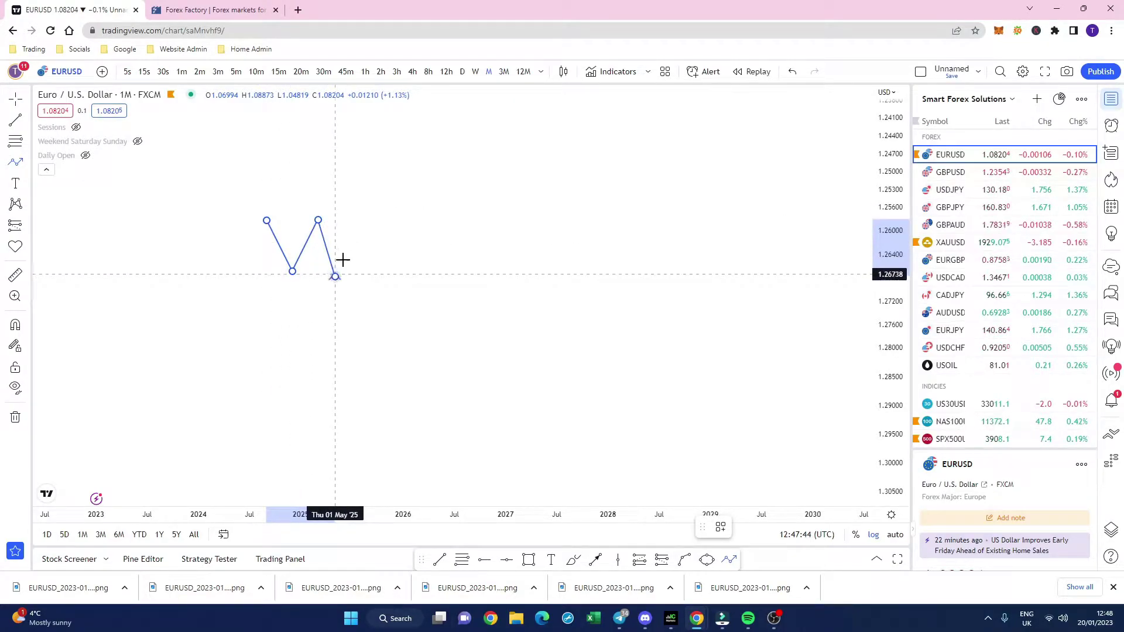
{"action": "left_click", "coordinate": [360, 214]}
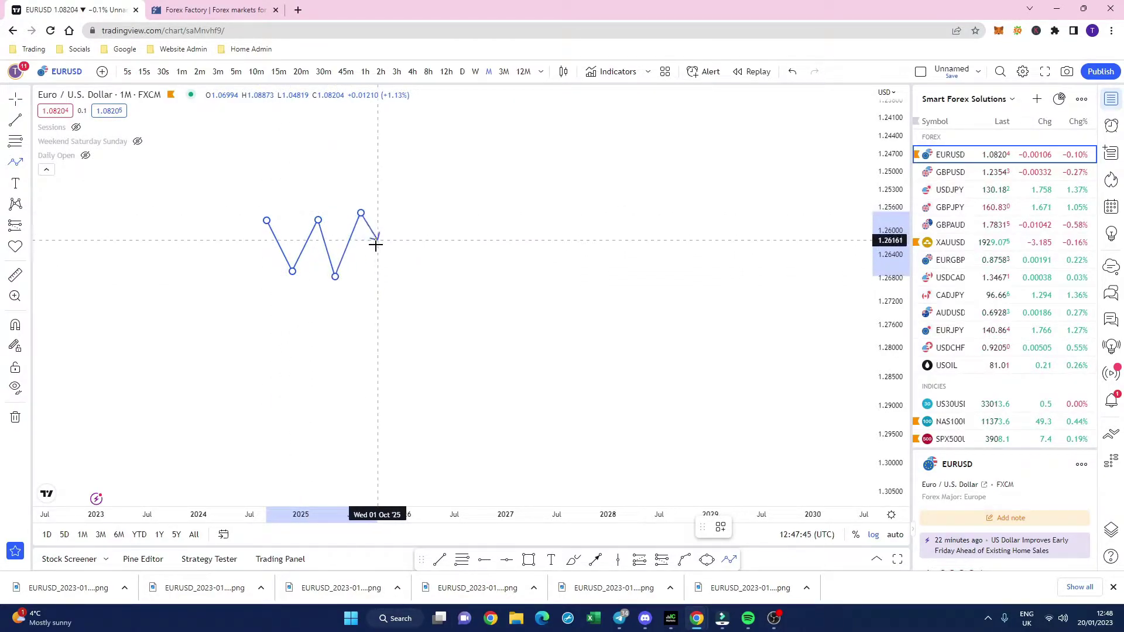
{"action": "left_click", "coordinate": [386, 349]}
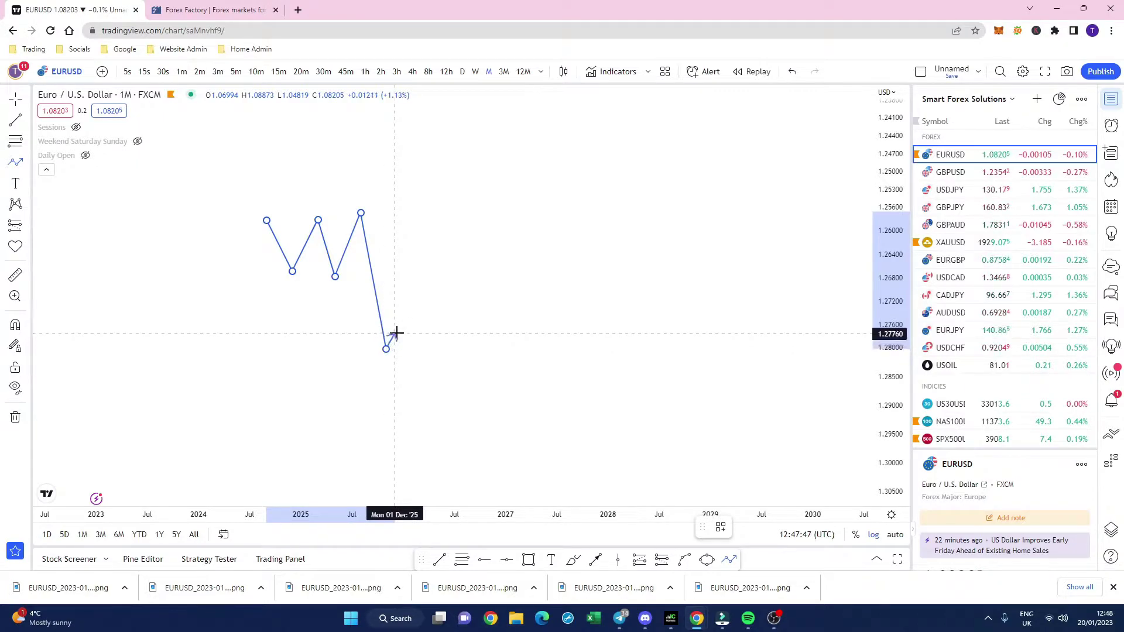
{"action": "left_click", "coordinate": [412, 246]}
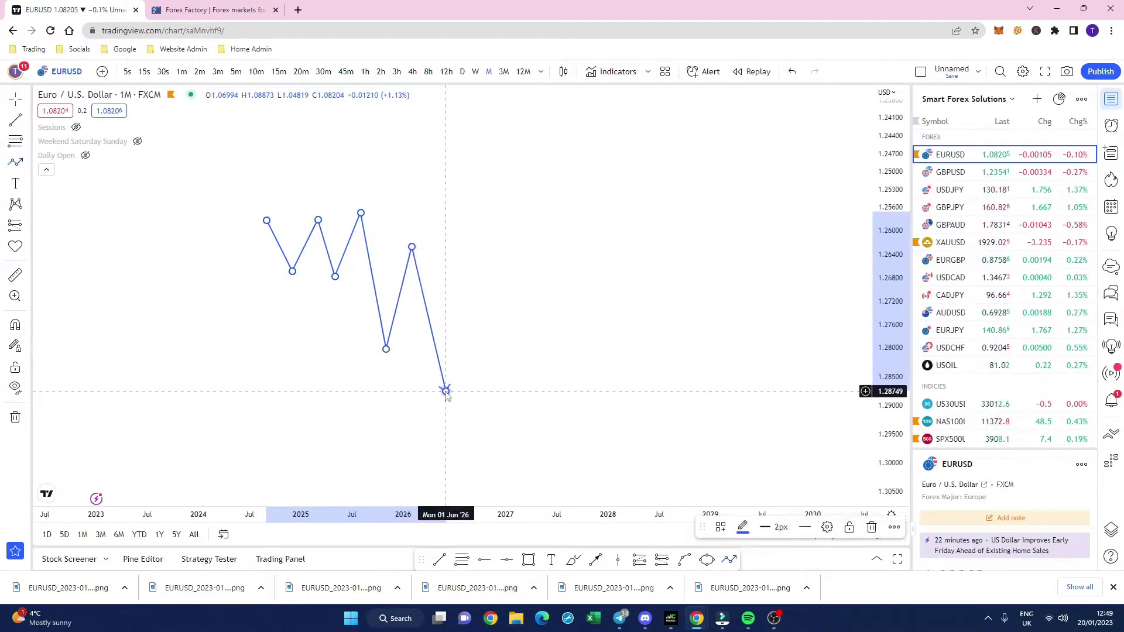
{"action": "double_click", "coordinate": [446, 389]}
- Raise the path's first two highs to line up with the third high
{"action": "left_click", "coordinate": [317, 222]}
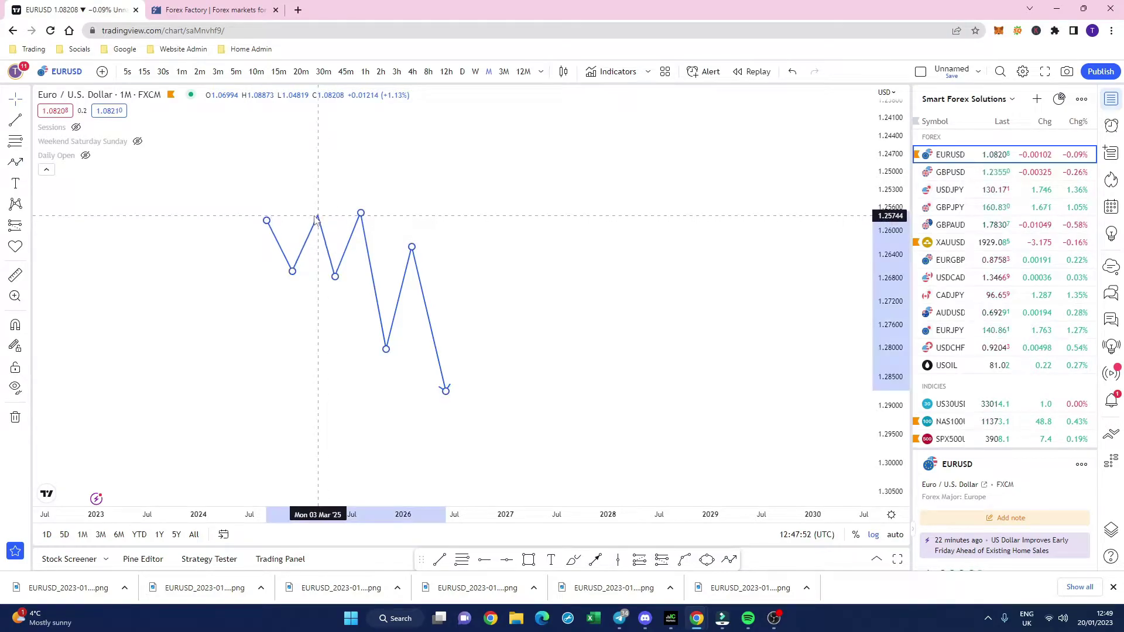
{"action": "left_click_drag", "start_coordinate": [316, 220], "coordinate": [318, 214]}
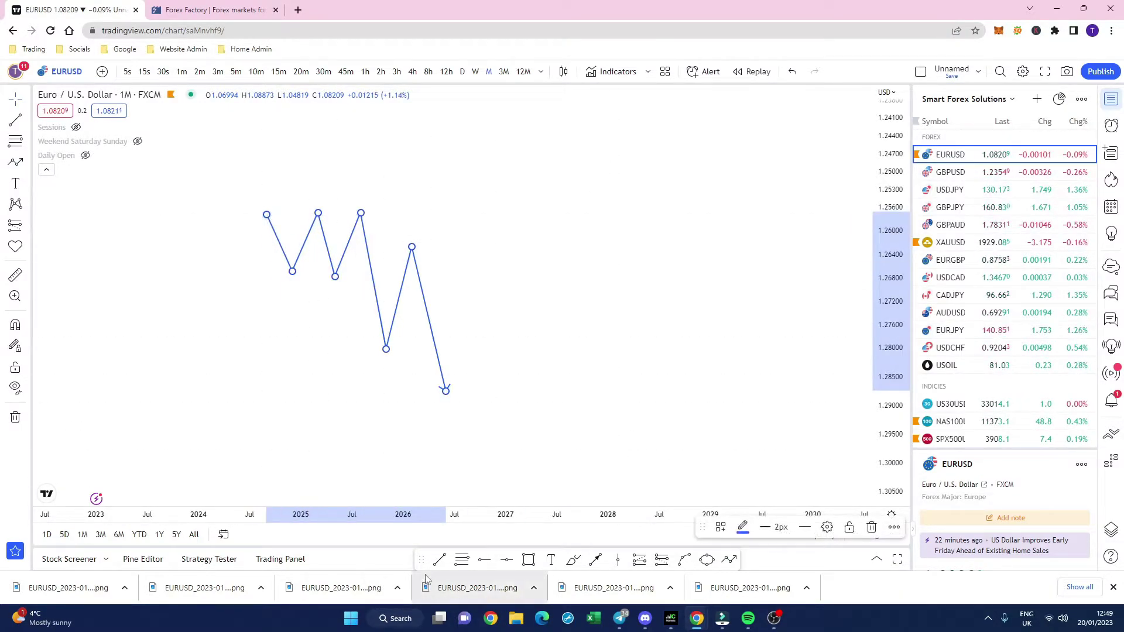
{"action": "left_click", "coordinate": [241, 299]}
- Draw a horizontal line across the path's three equal highs and apply the £ template to it
{"action": "left_click_drag", "start_coordinate": [246, 213], "coordinate": [386, 214]}
{"action": "left_click", "coordinate": [571, 355]}
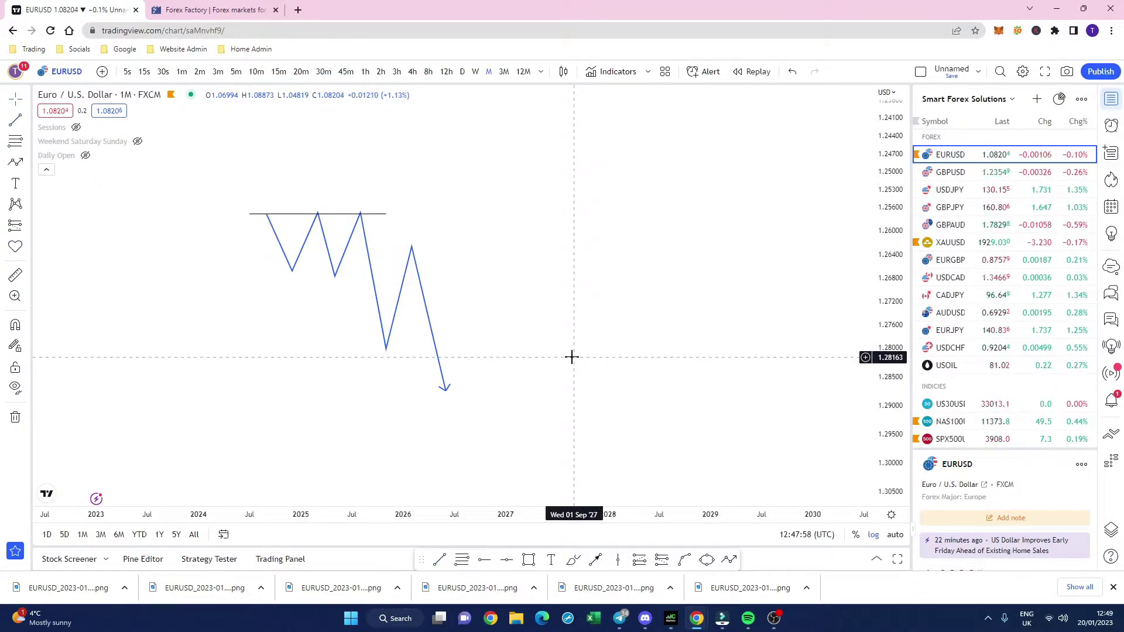
{"action": "left_click", "coordinate": [336, 211]}
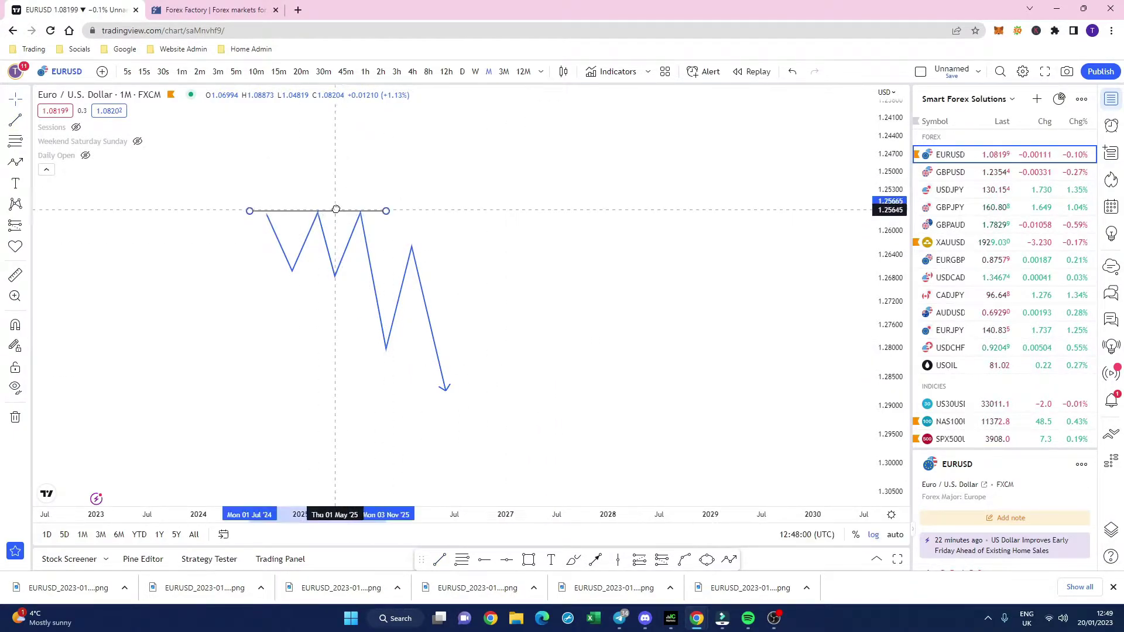
{"action": "left_click_drag", "start_coordinate": [336, 209], "coordinate": [328, 211]}
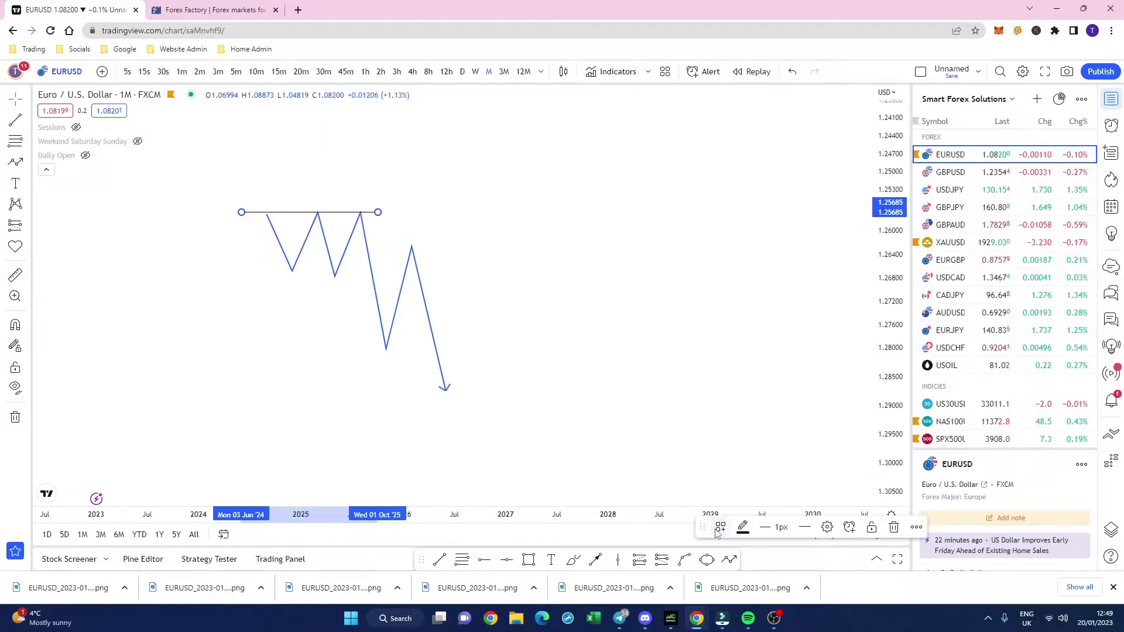
{"action": "left_click", "coordinate": [721, 527]}
{"action": "left_click", "coordinate": [744, 445]}
{"action": "left_click", "coordinate": [608, 320]}
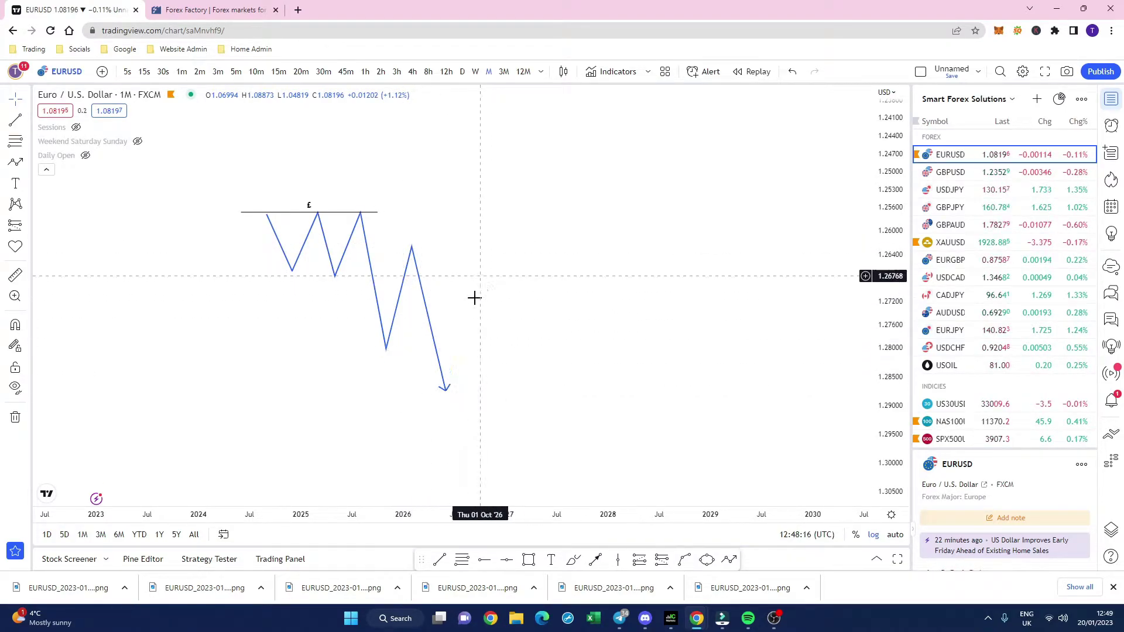
- Review the earlier liquidity diagrams from the equal highs back up to the lesson notes
{"action": "left_click_drag", "start_coordinate": [516, 221], "coordinate": [527, 333]}
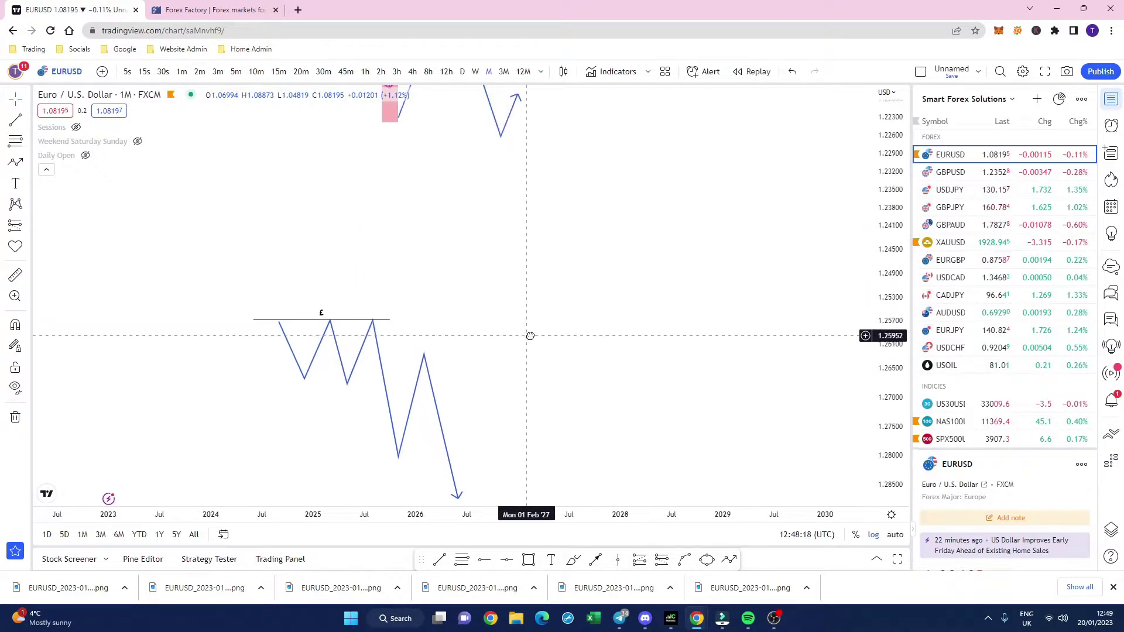
{"action": "left_click_drag", "start_coordinate": [534, 246], "coordinate": [539, 351]}
{"action": "left_click_drag", "start_coordinate": [542, 216], "coordinate": [544, 400]}
{"action": "left_click_drag", "start_coordinate": [544, 246], "coordinate": [550, 402]}
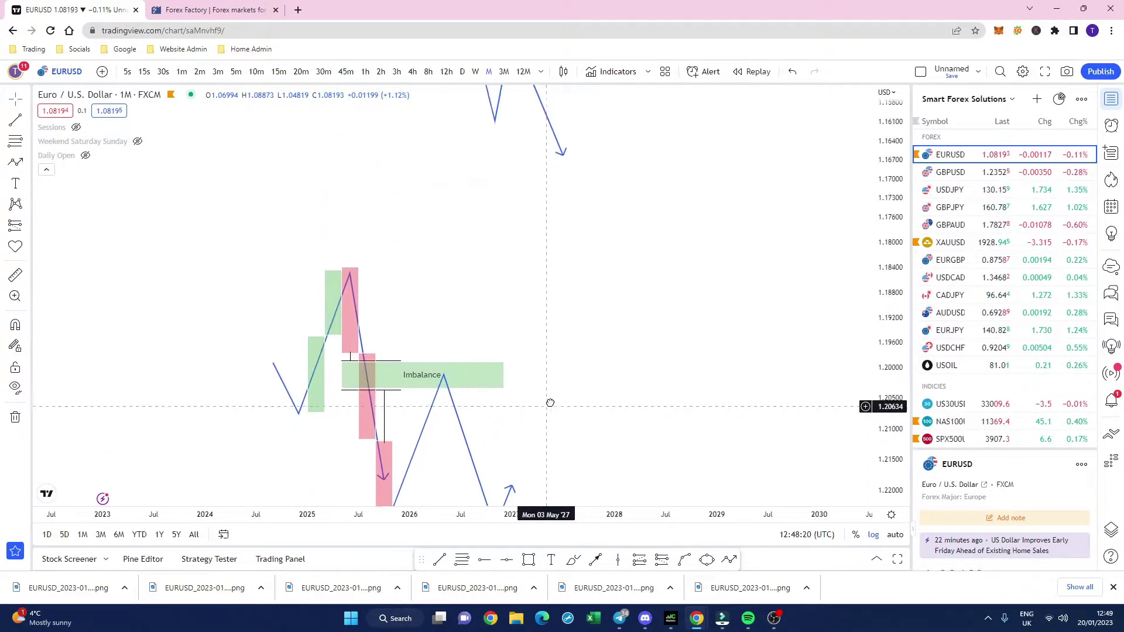
{"action": "left_click_drag", "start_coordinate": [542, 176], "coordinate": [542, 334]}
{"action": "left_click_drag", "start_coordinate": [586, 210], "coordinate": [597, 384]}
{"action": "mouse_move", "coordinate": [645, 146]}
{"action": "left_mouse_down"}
{"action": "mouse_move", "coordinate": [665, 231]}
{"action": "mouse_move", "coordinate": [655, 385]}
{"action": "left_mouse_up"}
{"action": "mouse_move", "coordinate": [650, 234]}
{"action": "left_mouse_down"}
{"action": "mouse_move", "coordinate": [648, 379]}
{"action": "mouse_move", "coordinate": [642, 308]}
{"action": "left_mouse_up"}
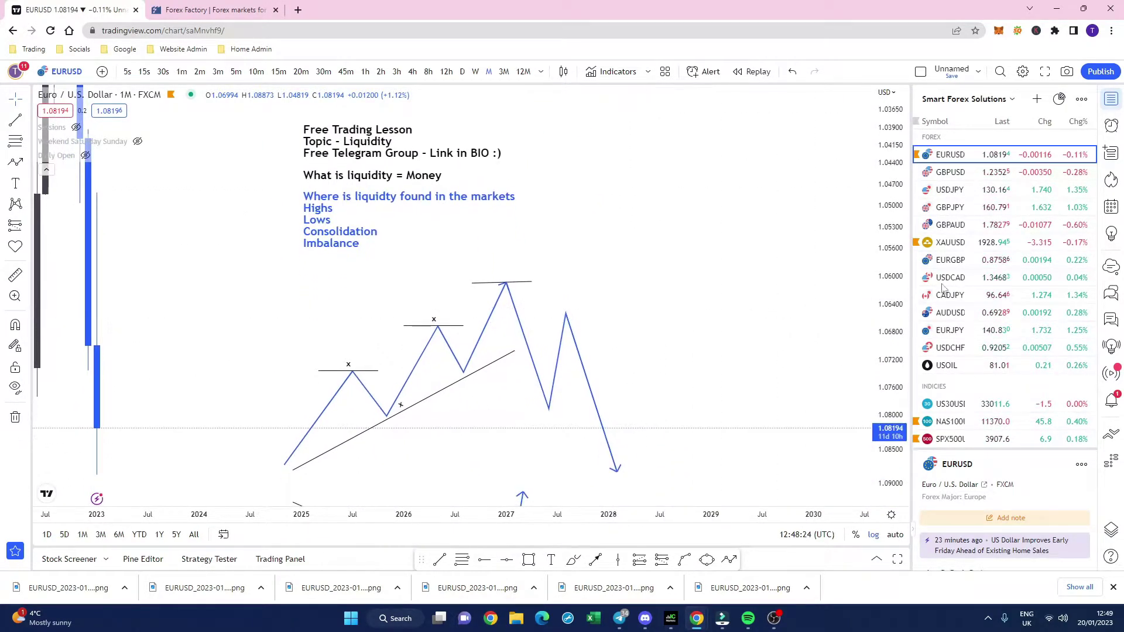
- Open the XAUUSD monthly chart and look over its long-term price history down to the 2020–2022 consolidation
{"action": "left_click", "coordinate": [968, 245]}
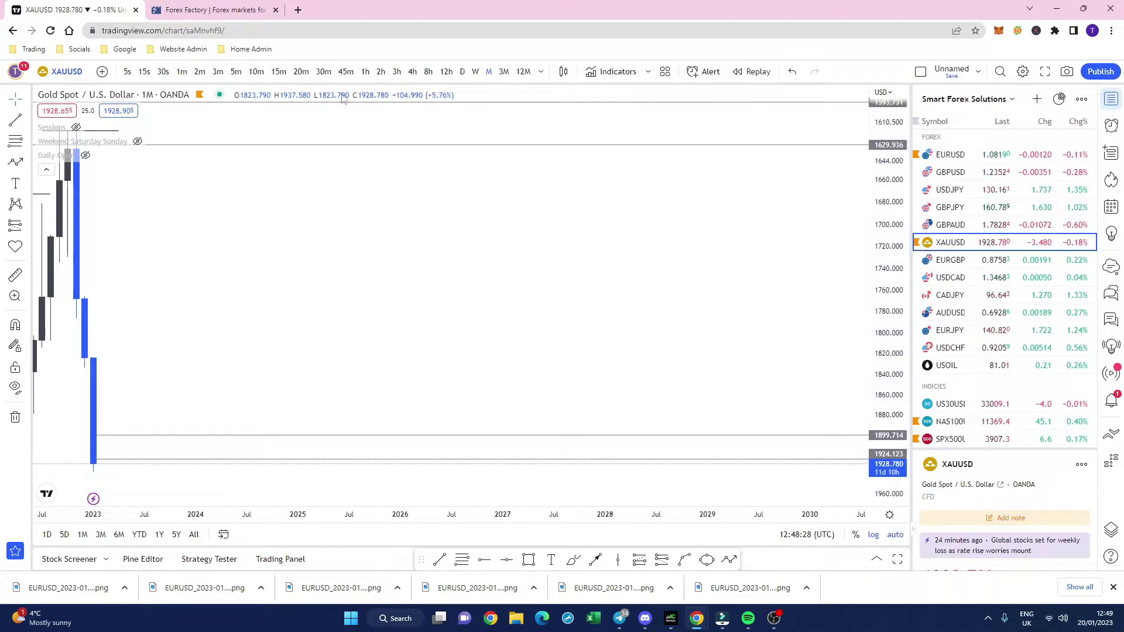
{"action": "scroll", "coordinate": [438, 233], "scroll_direction": "down", "scroll_amount": 10}
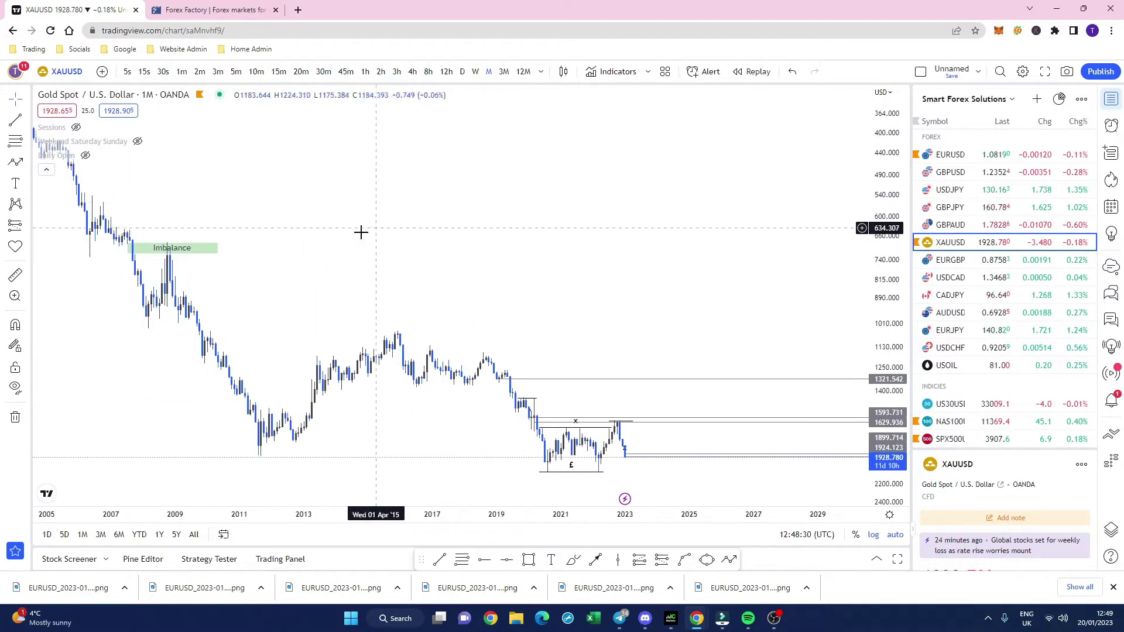
{"action": "scroll", "coordinate": [409, 175], "scroll_direction": "down", "scroll_amount": 5}
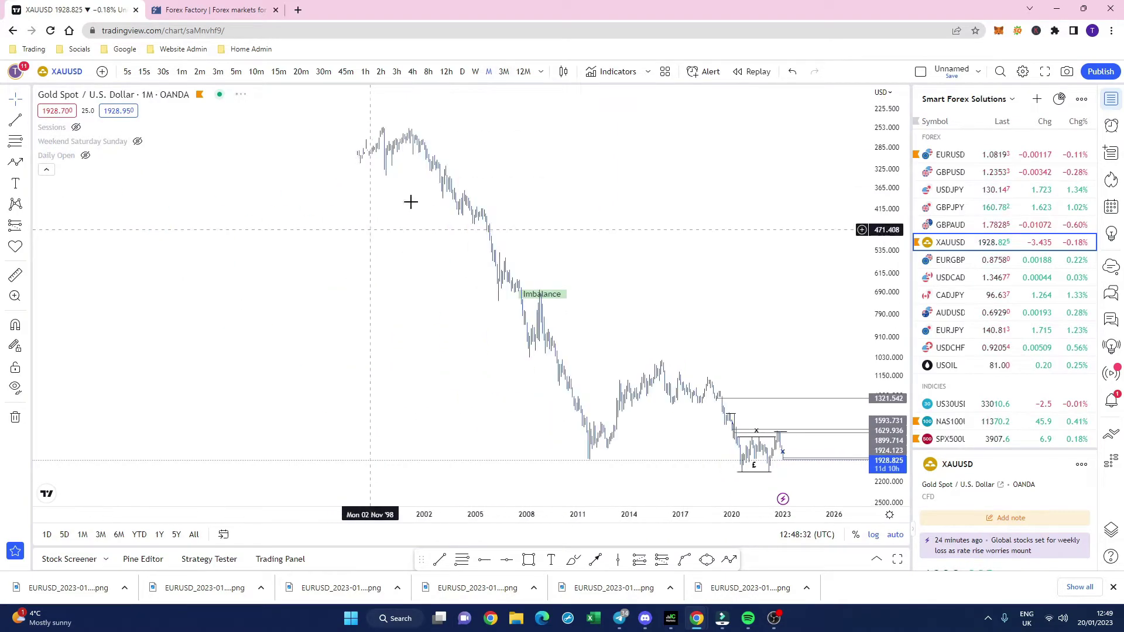
{"action": "scroll", "coordinate": [600, 359], "scroll_direction": "up", "scroll_amount": 3}
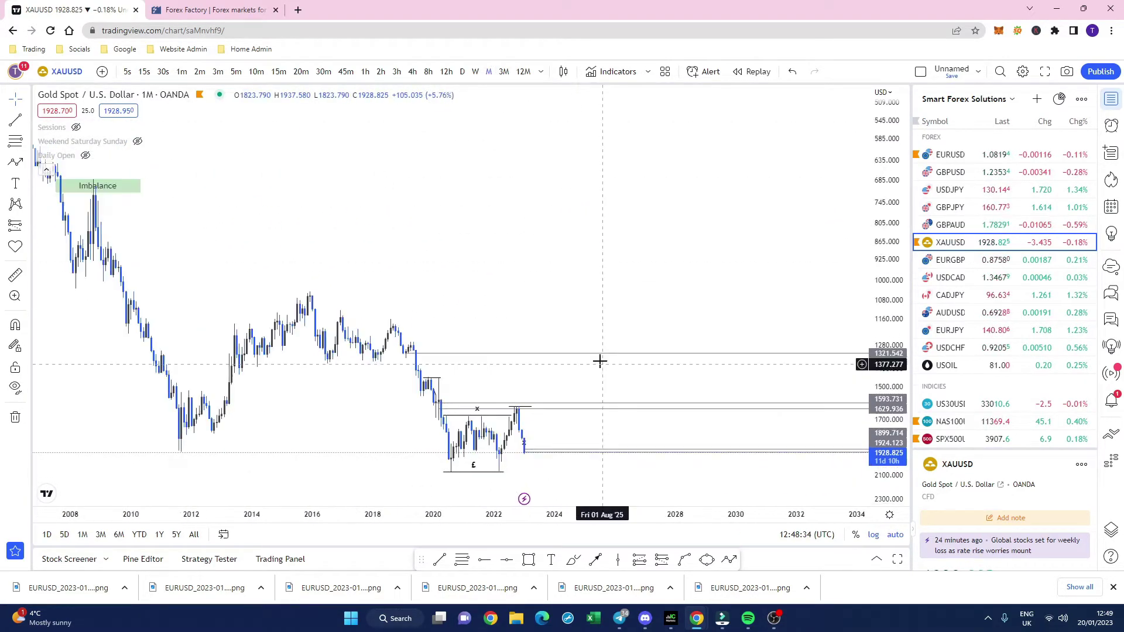
{"action": "scroll", "coordinate": [402, 334], "scroll_direction": "up", "scroll_amount": 2}
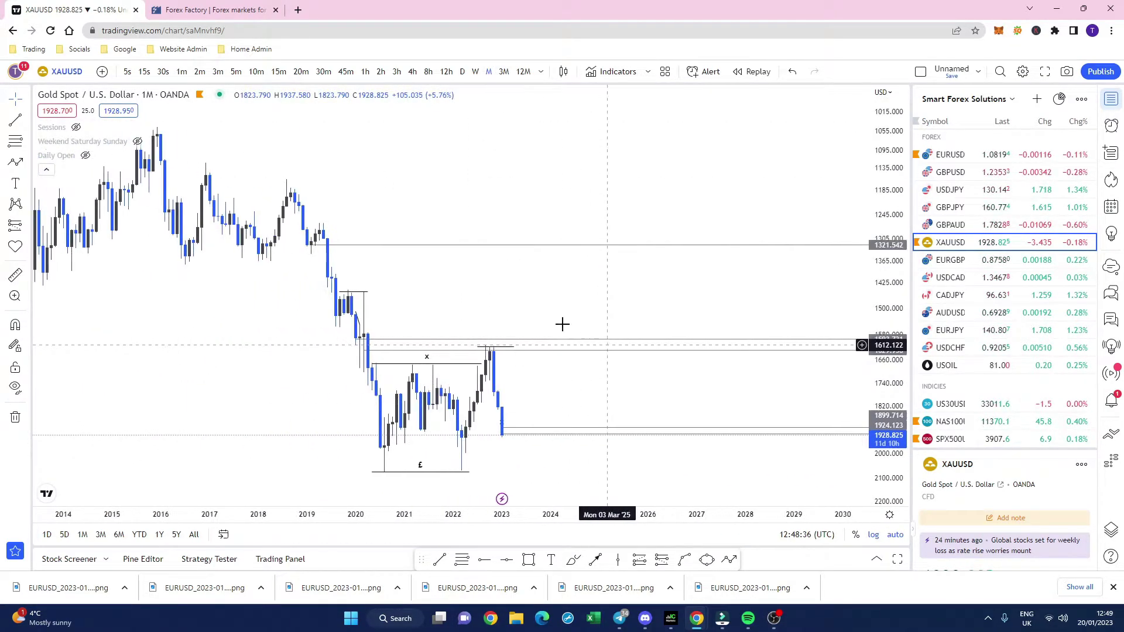
- Examine the XAUUSD consolidation between the lines marked x and £ and compare it with the older price history
{"action": "scroll", "coordinate": [372, 234], "scroll_direction": "down", "scroll_amount": 3}
{"action": "scroll", "coordinate": [429, 164], "scroll_direction": "up", "scroll_amount": 3}
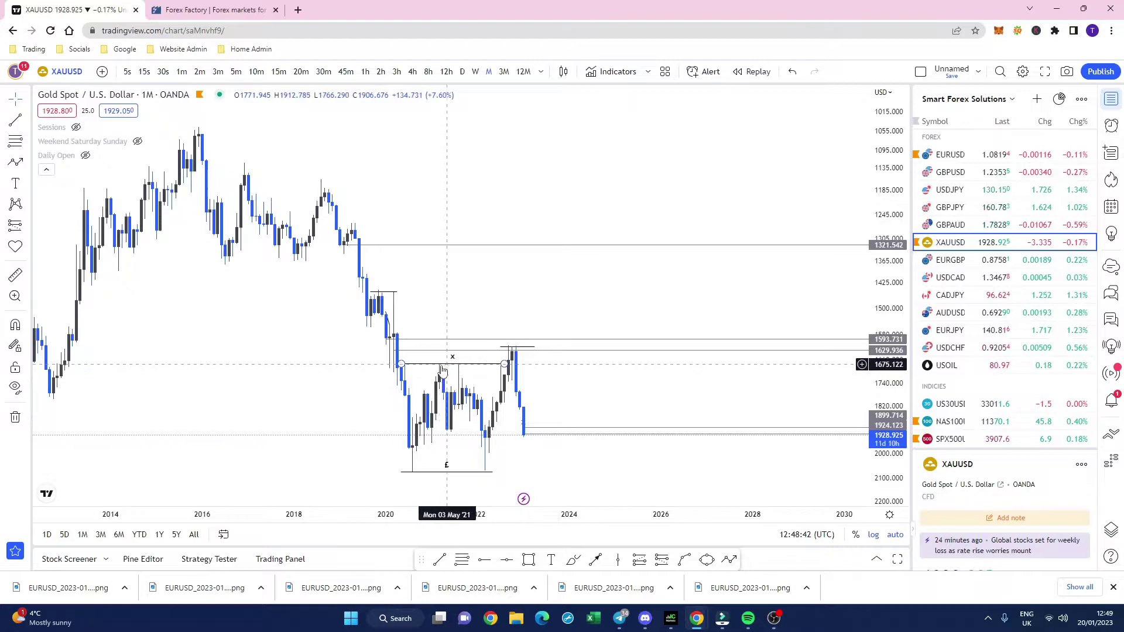
{"action": "scroll", "coordinate": [466, 344], "scroll_direction": "up", "scroll_amount": 5}
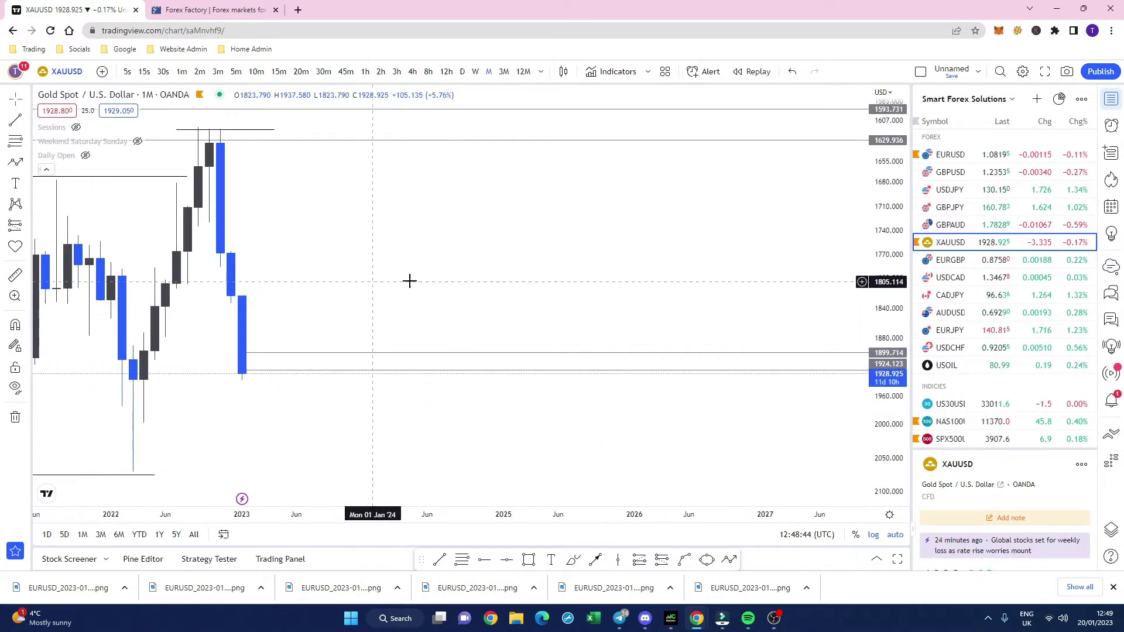
{"action": "left_click_drag", "start_coordinate": [409, 281], "coordinate": [687, 287]}
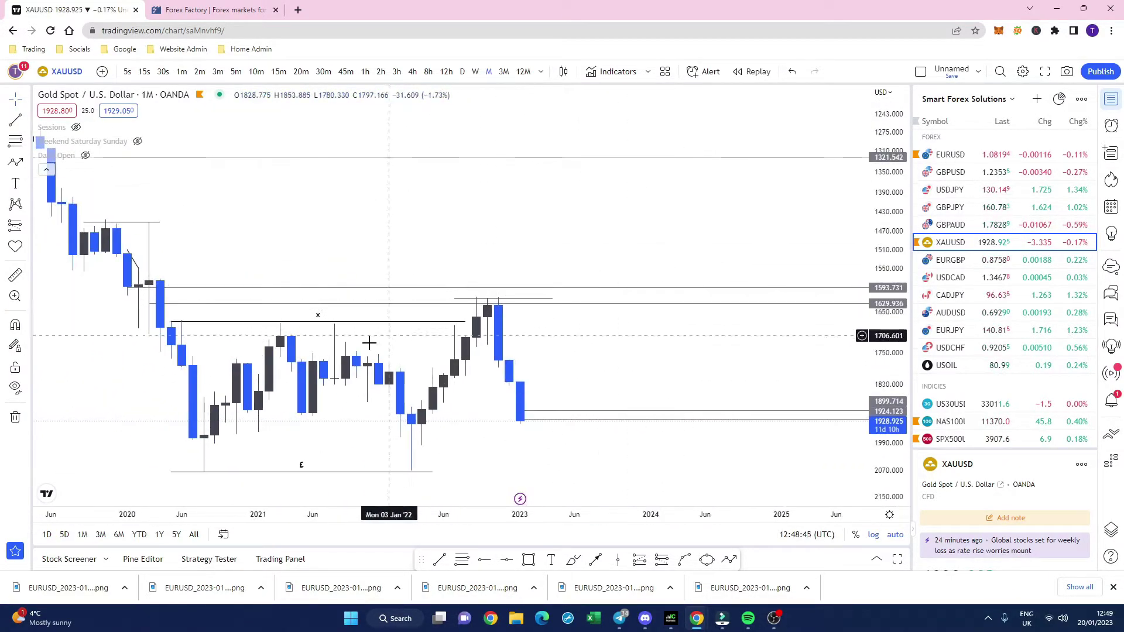
{"action": "left_click", "coordinate": [299, 329]}
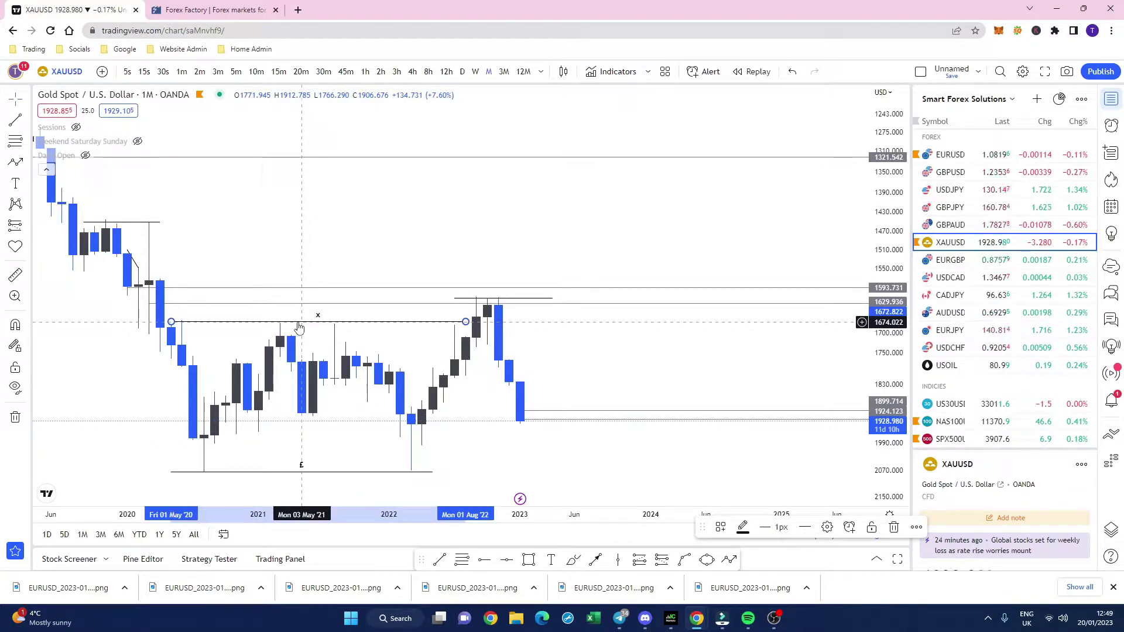
{"action": "left_click", "coordinate": [371, 261]}
{"action": "scroll", "coordinate": [465, 236], "scroll_direction": "down", "scroll_amount": 6}
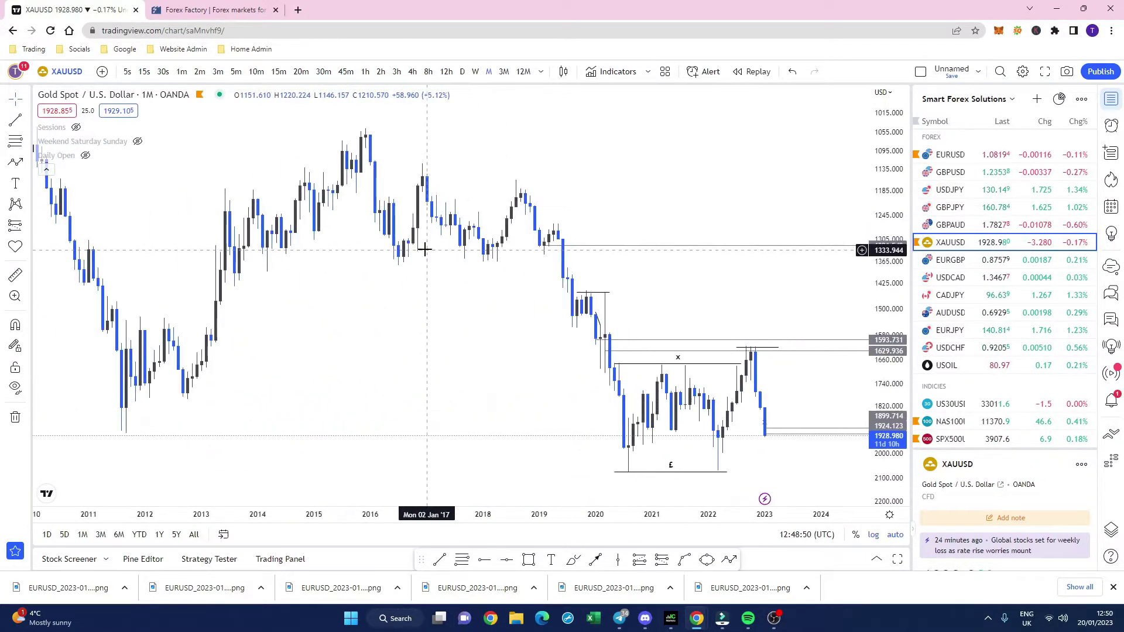
{"action": "scroll", "coordinate": [433, 249], "scroll_direction": "down", "scroll_amount": 3}
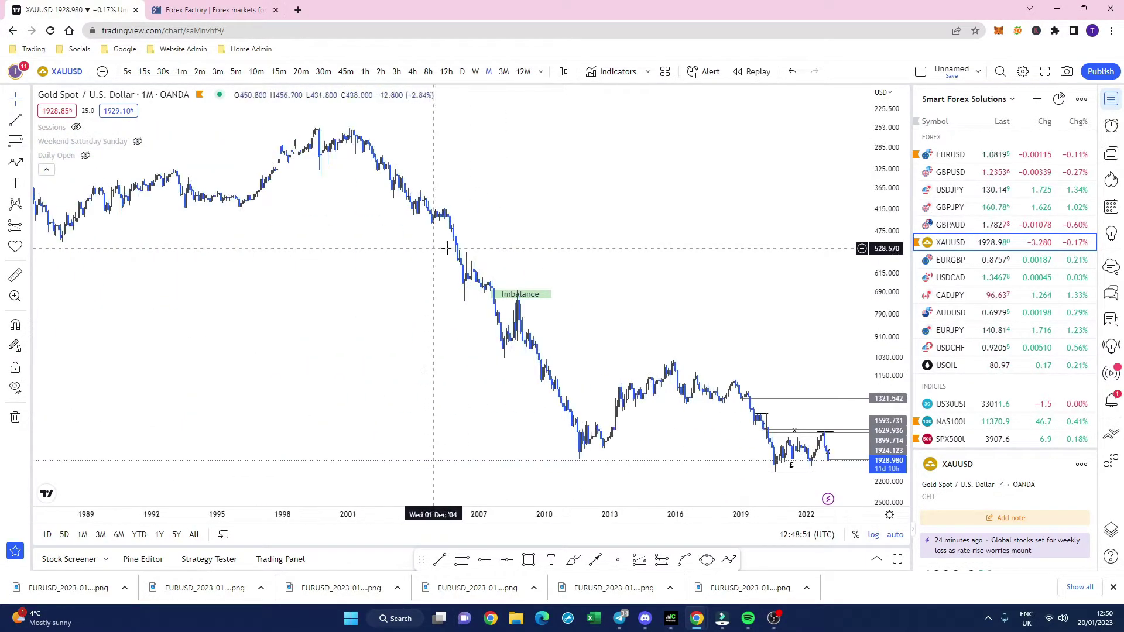
- Turn off the inverted price scale on the XAUUSD chart and bring the 2020–2023 price action into view
{"action": "right_click", "coordinate": [885, 257]}
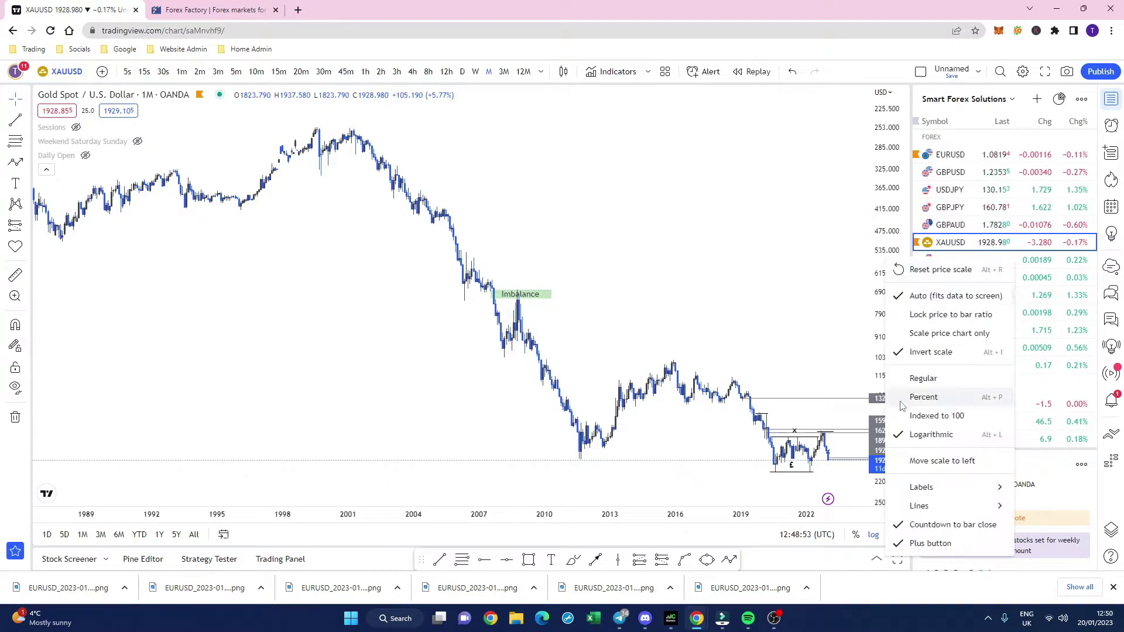
{"action": "left_click", "coordinate": [930, 353]}
{"action": "left_click_drag", "start_coordinate": [766, 321], "coordinate": [460, 311]}
{"action": "scroll", "coordinate": [423, 280], "scroll_direction": "up", "scroll_amount": 2}
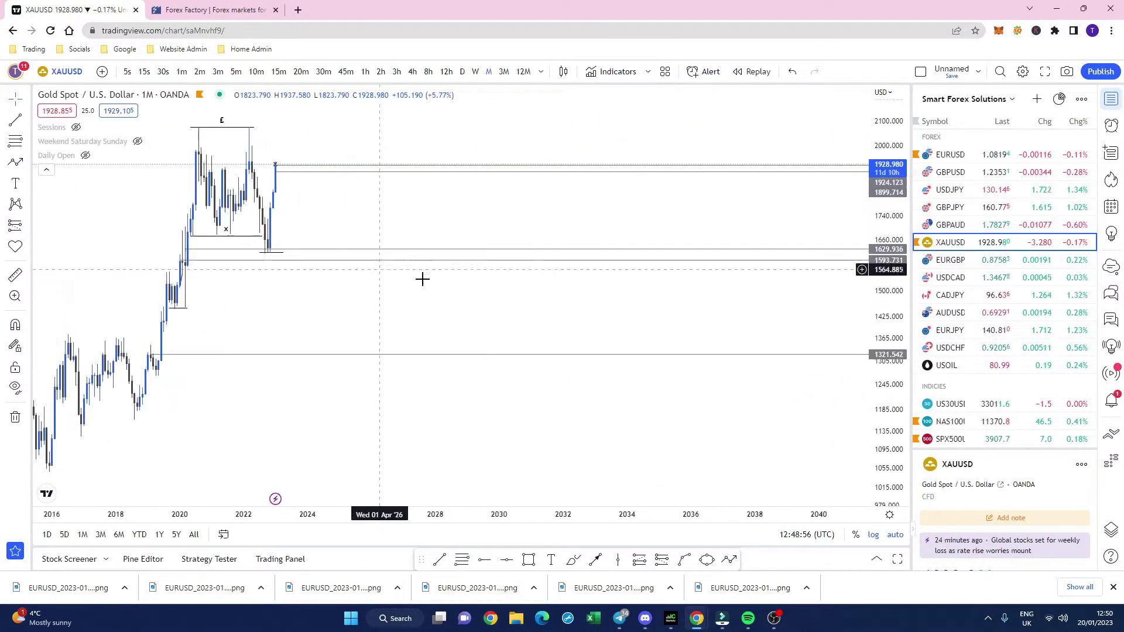
{"action": "scroll", "coordinate": [422, 279], "scroll_direction": "down", "scroll_amount": 3}
{"action": "scroll", "coordinate": [511, 193], "scroll_direction": "up", "scroll_amount": 3}
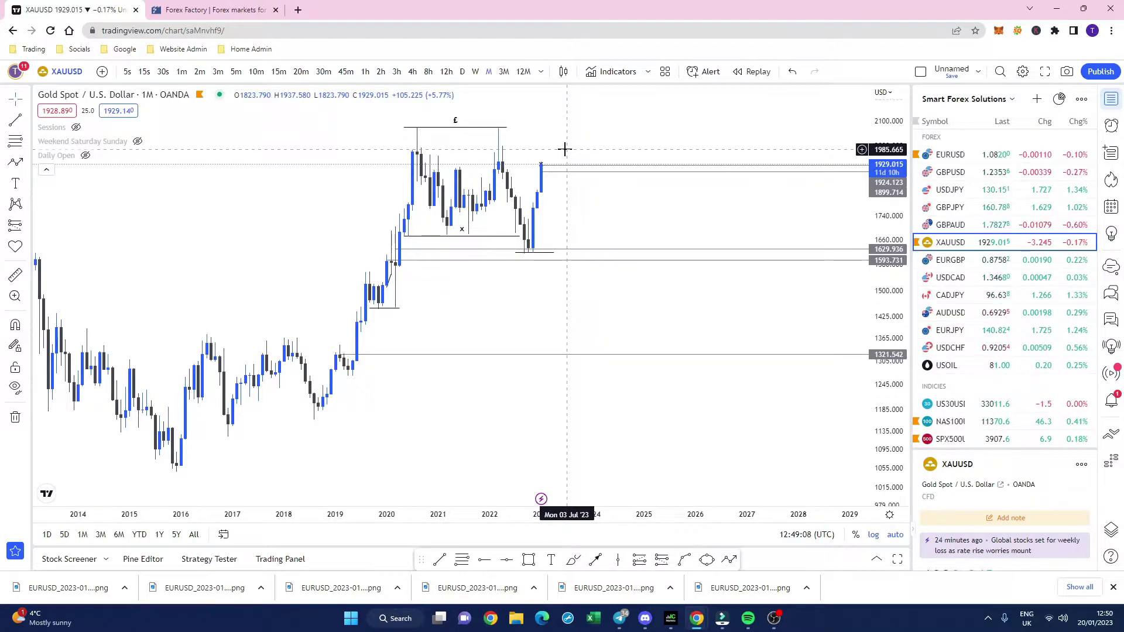
- Draw a rectangle over the 2019 rally's imbalance from about 1310 to 1380, extending it to about 2025
{"action": "left_click", "coordinate": [529, 561]}
{"action": "mouse_move", "coordinate": [348, 332]}
{"action": "left_mouse_down"}
{"action": "mouse_move", "coordinate": [370, 361]}
{"action": "mouse_move", "coordinate": [644, 348]}
{"action": "left_mouse_up"}
{"action": "left_click", "coordinate": [683, 290]}
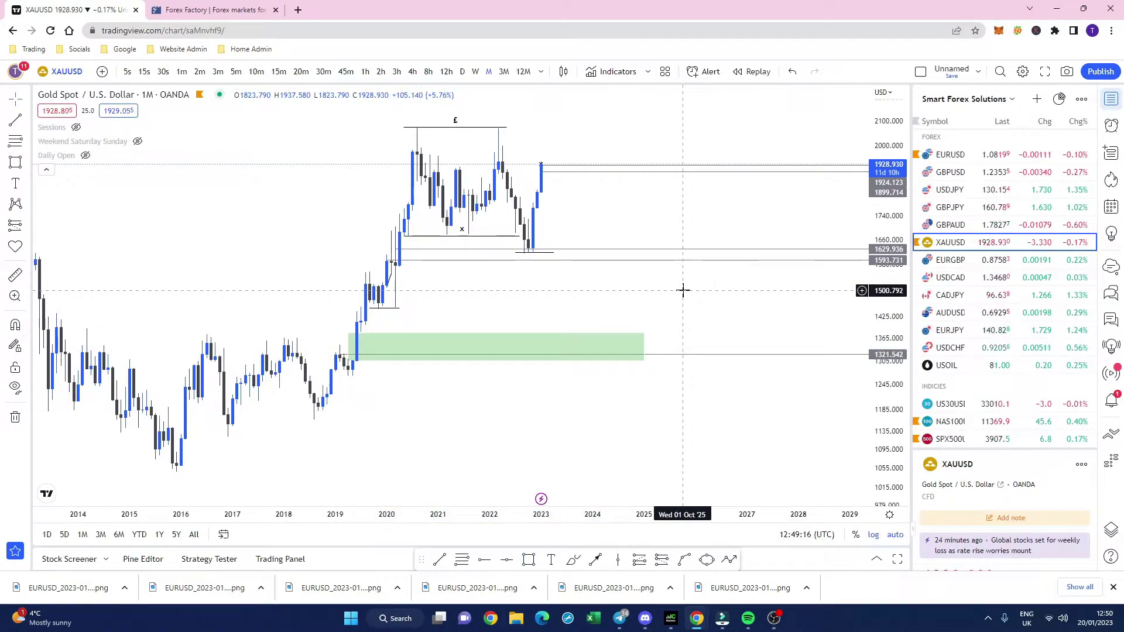
- Draw a second rectangle over the imbalance in the 2013 drop, from February 2013 to about March 2018
{"action": "left_click_drag", "start_coordinate": [407, 396], "coordinate": [463, 392]}
{"action": "left_click_drag", "start_coordinate": [326, 375], "coordinate": [448, 324]}
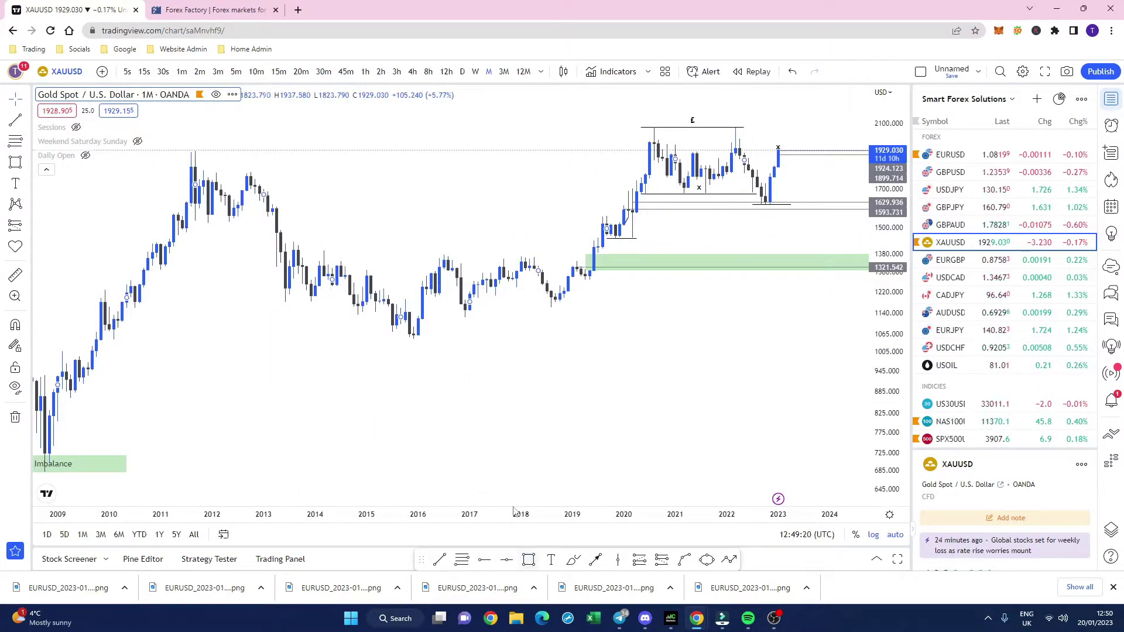
{"action": "mouse_move", "coordinate": [267, 216]}
{"action": "left_mouse_down"}
{"action": "mouse_move", "coordinate": [304, 228]}
{"action": "mouse_move", "coordinate": [534, 230]}
{"action": "left_mouse_up"}
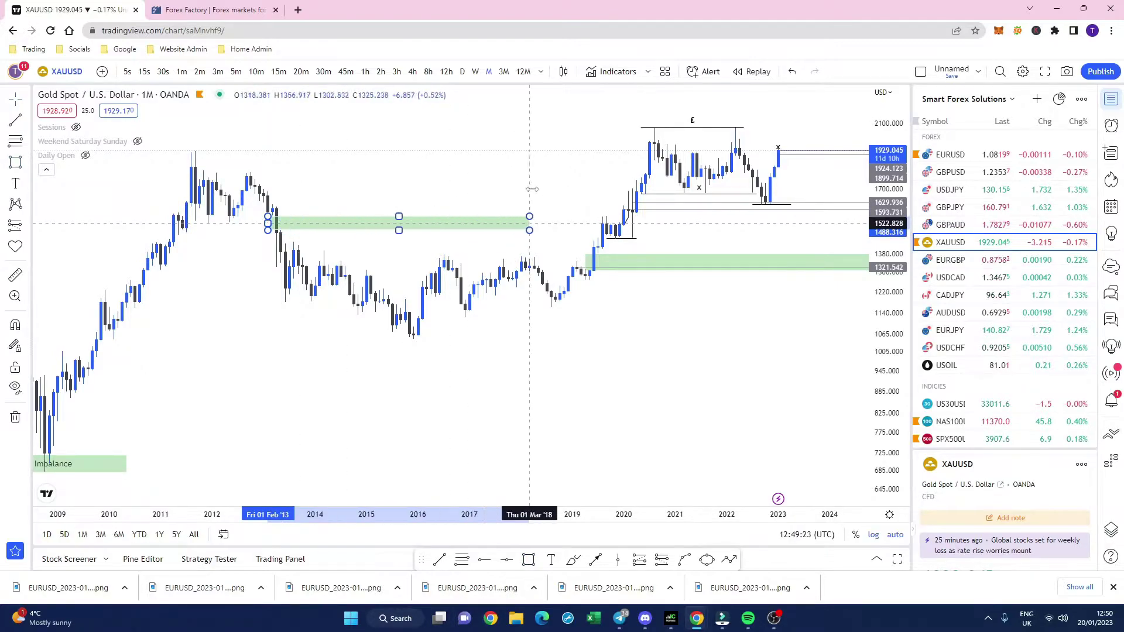
- Draw a horizontal trend line above the XAUUSD highs from November 2011 to April 2013, at about 1794
{"action": "left_click", "coordinate": [270, 170]}
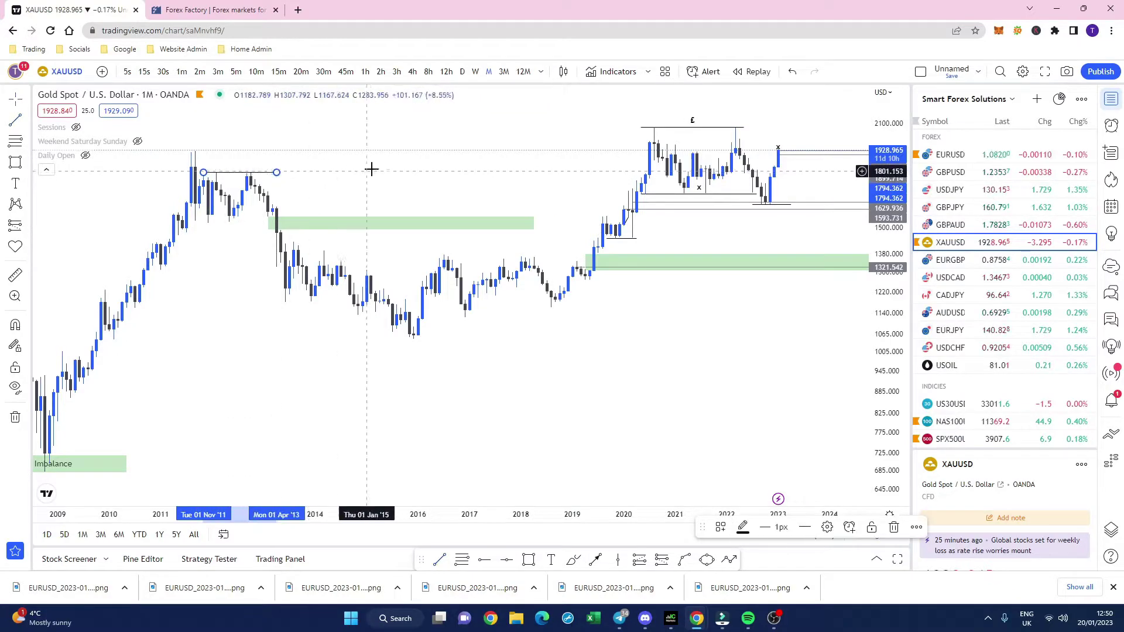
{"action": "left_click_drag", "start_coordinate": [401, 171], "coordinate": [474, 172]}
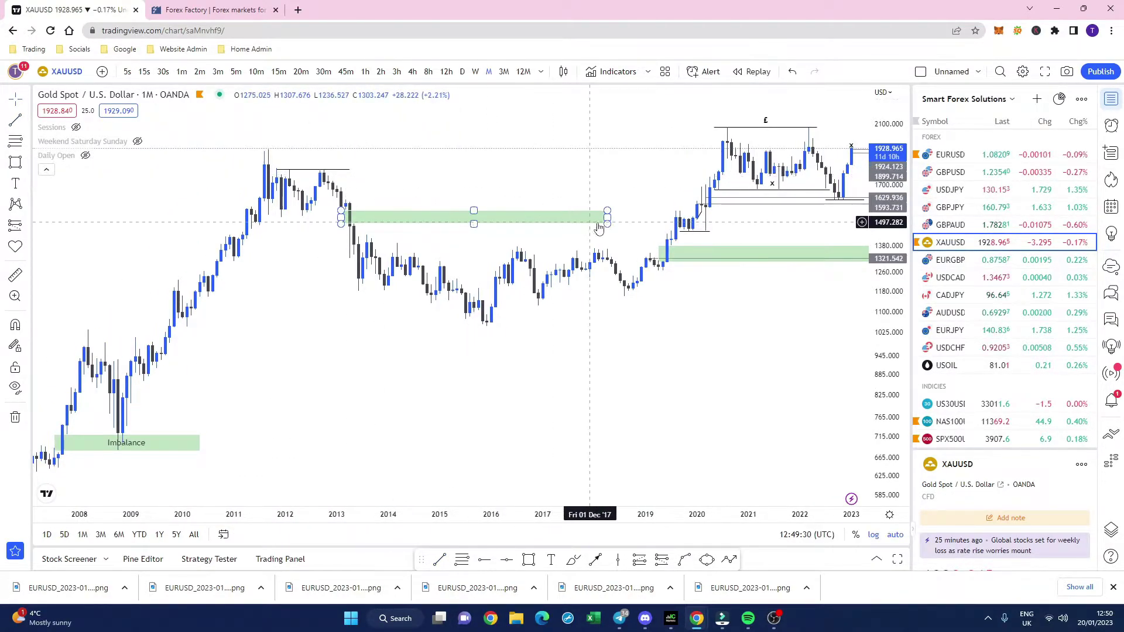
- Switch to the GBPUSD daily chart and bring the September 2022 to January 2023 price action into view
{"action": "left_click", "coordinate": [949, 172]}
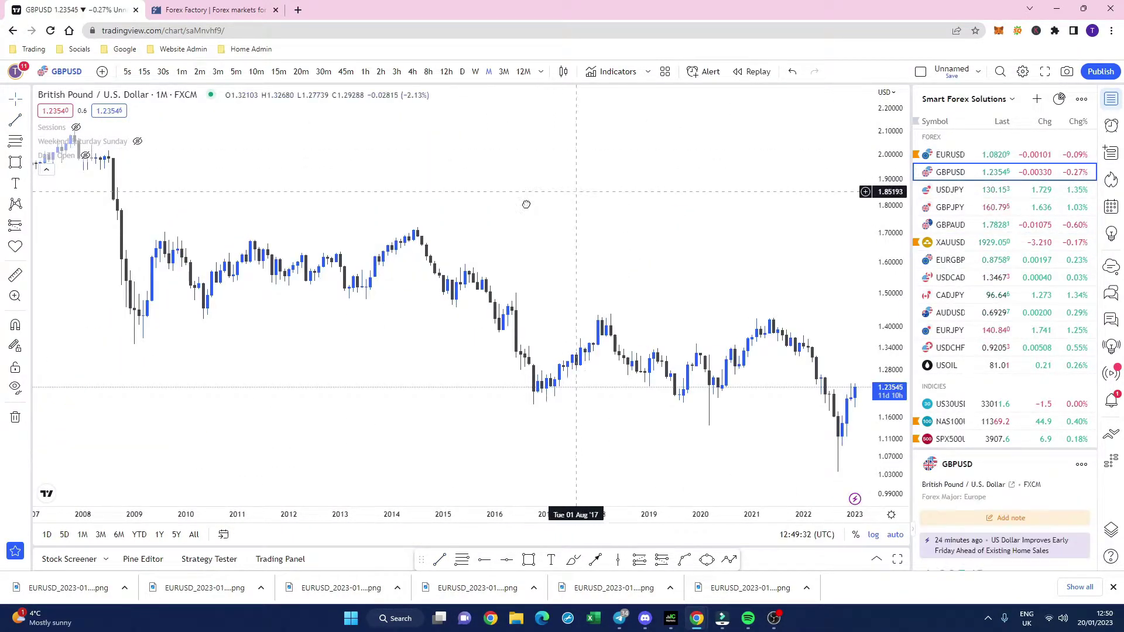
{"action": "left_click", "coordinate": [462, 71]}
{"action": "scroll", "coordinate": [695, 240], "scroll_direction": "down", "scroll_amount": 2}
{"action": "scroll", "coordinate": [623, 256], "scroll_direction": "up", "scroll_amount": 3}
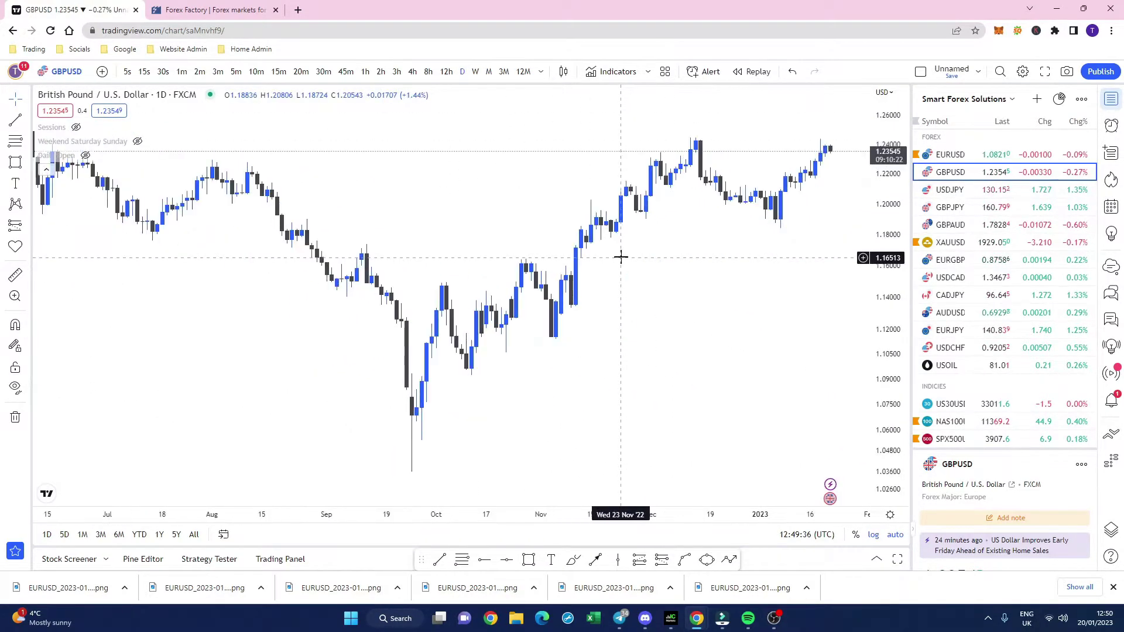
{"action": "left_click_drag", "start_coordinate": [621, 256], "coordinate": [454, 261]}
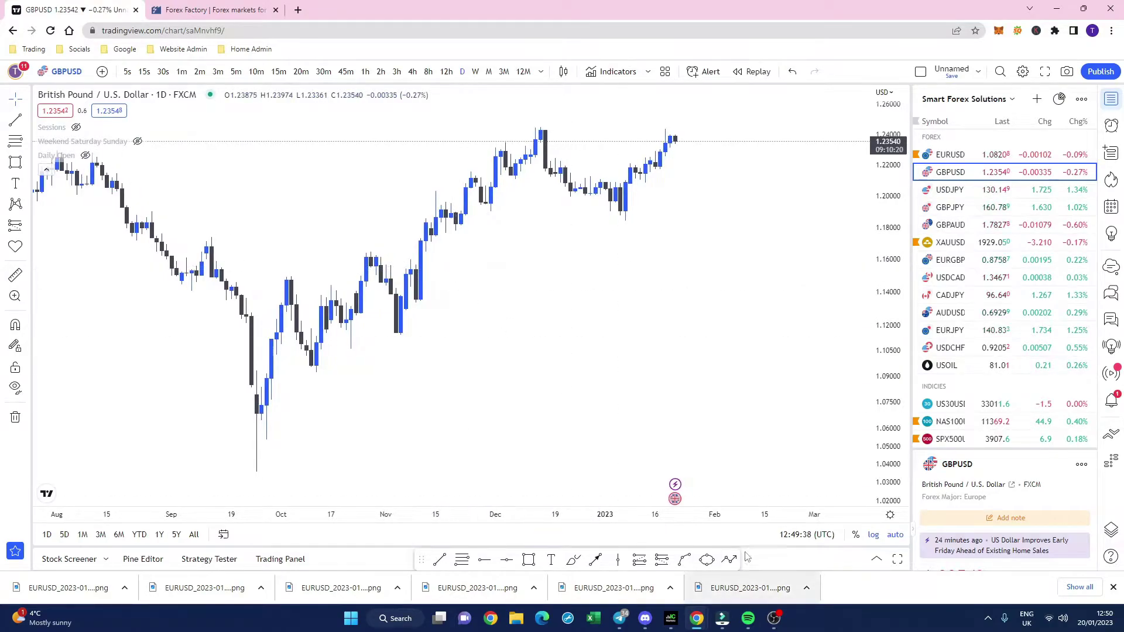
- Trace the GBPUSD uptrend's swings with a path from the late September 2022 low to the mid-December high
{"action": "left_click", "coordinate": [729, 560]}
{"action": "left_click", "coordinate": [261, 400]}
{"action": "left_click", "coordinate": [282, 280]}
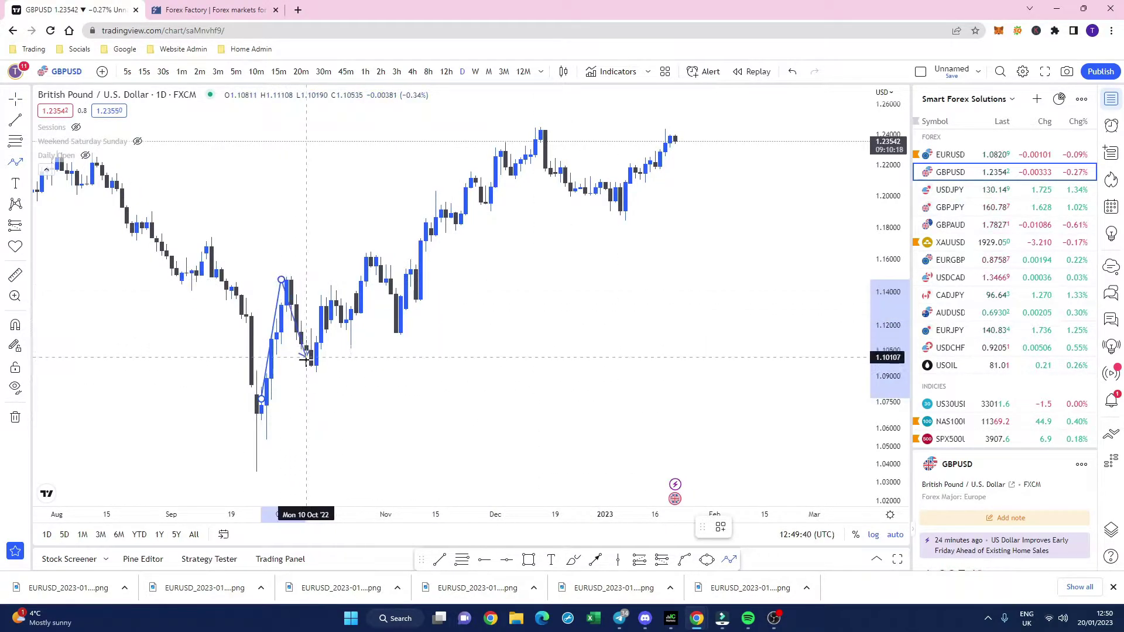
{"action": "left_click", "coordinate": [306, 367]}
{"action": "left_click", "coordinate": [366, 258]}
{"action": "left_click", "coordinate": [398, 329]}
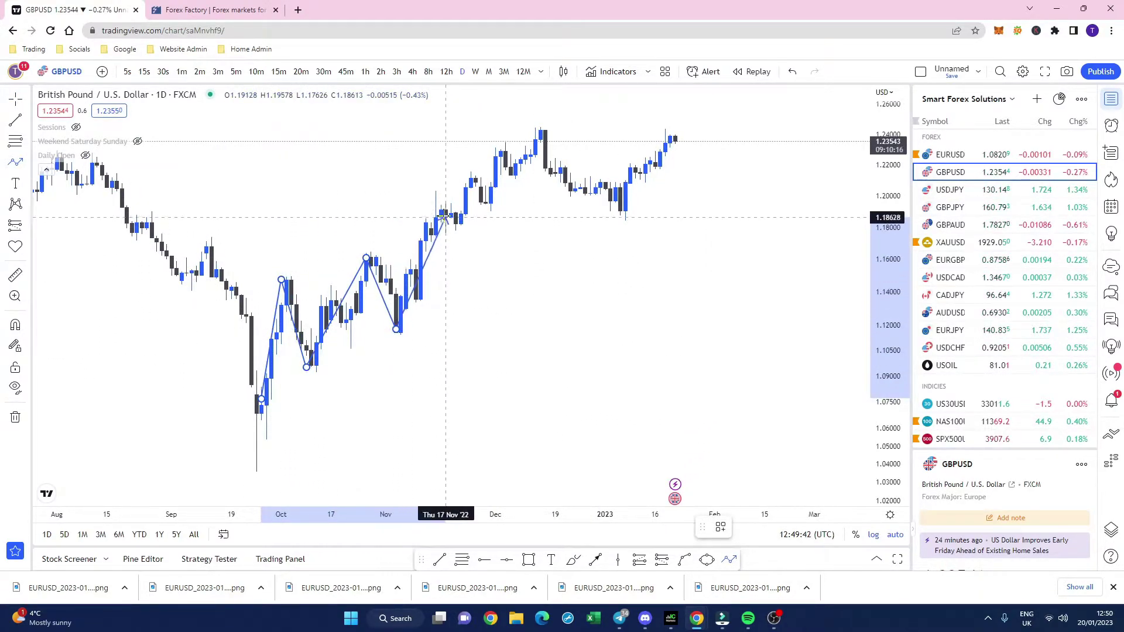
{"action": "left_click", "coordinate": [455, 228]}
{"action": "left_click", "coordinate": [486, 205]}
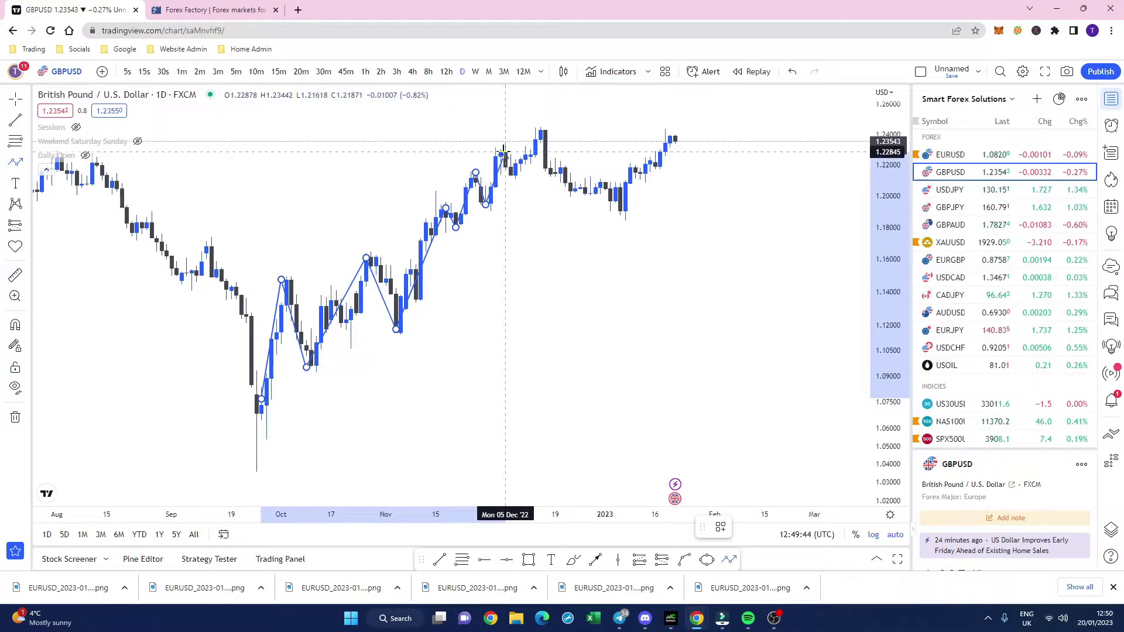
{"action": "double_click", "coordinate": [540, 123]}
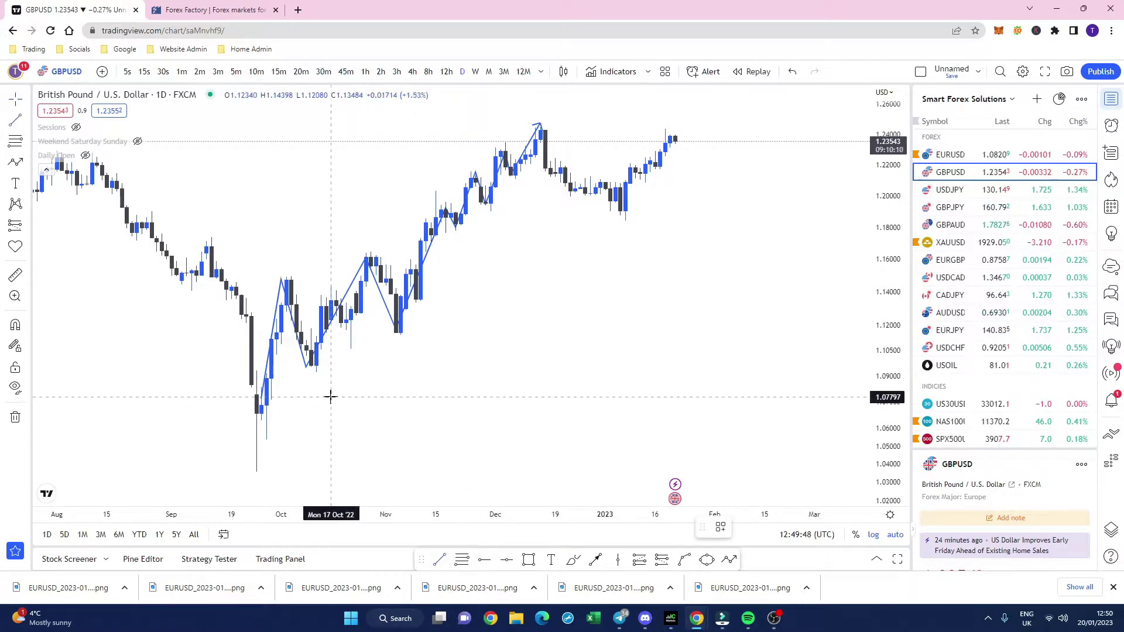
- Draw a horizontal line under the October 2022 swing low at about 1.092 and place a copy under the November swing low
{"action": "left_click", "coordinate": [286, 373]}
{"action": "left_click", "coordinate": [357, 373]}
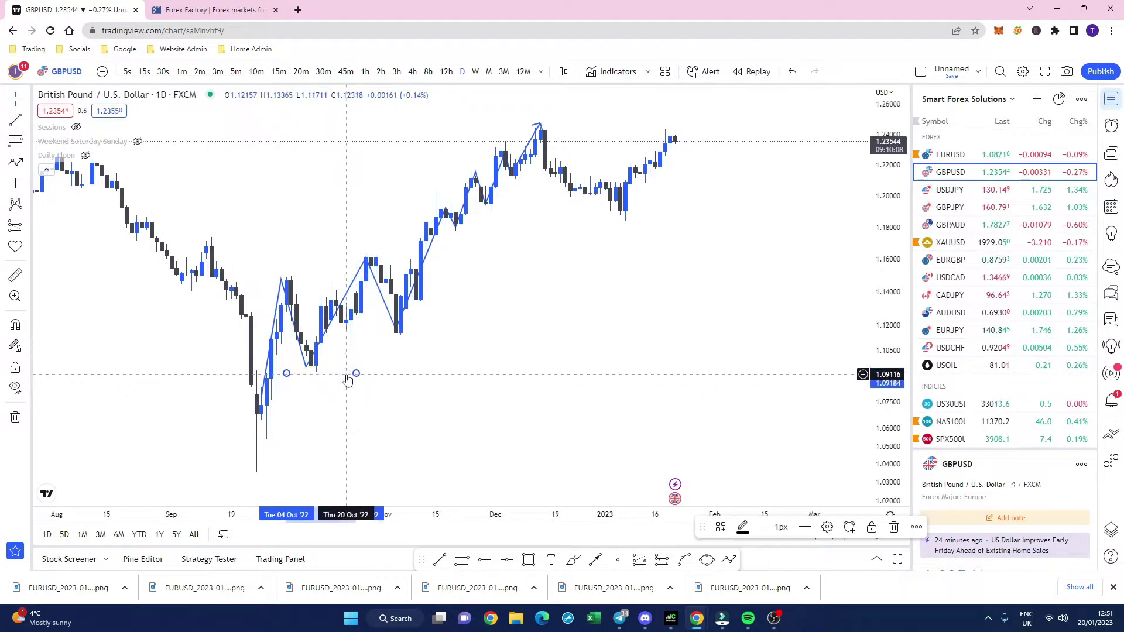
{"action": "left_click_drag", "start_coordinate": [348, 375], "coordinate": [422, 339]}
{"action": "left_click", "coordinate": [510, 378]}
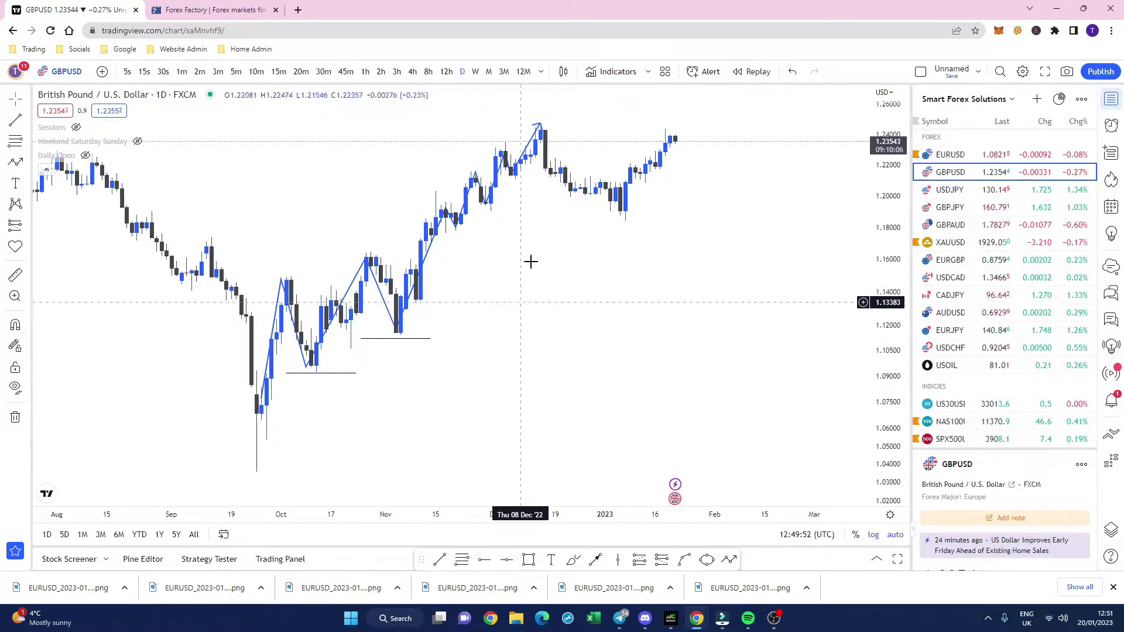
- Draw a rising trend line beneath the higher lows from 18 November 2022, ending at about 12 December
{"action": "left_click_drag", "start_coordinate": [516, 315], "coordinate": [414, 316]}
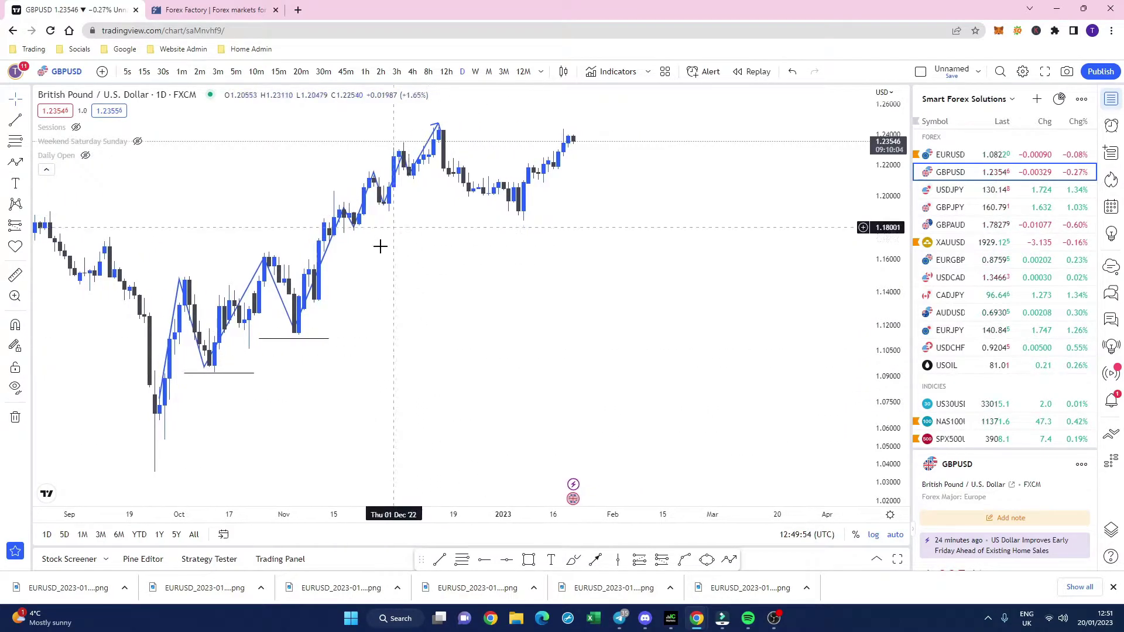
{"action": "left_click", "coordinate": [439, 561]}
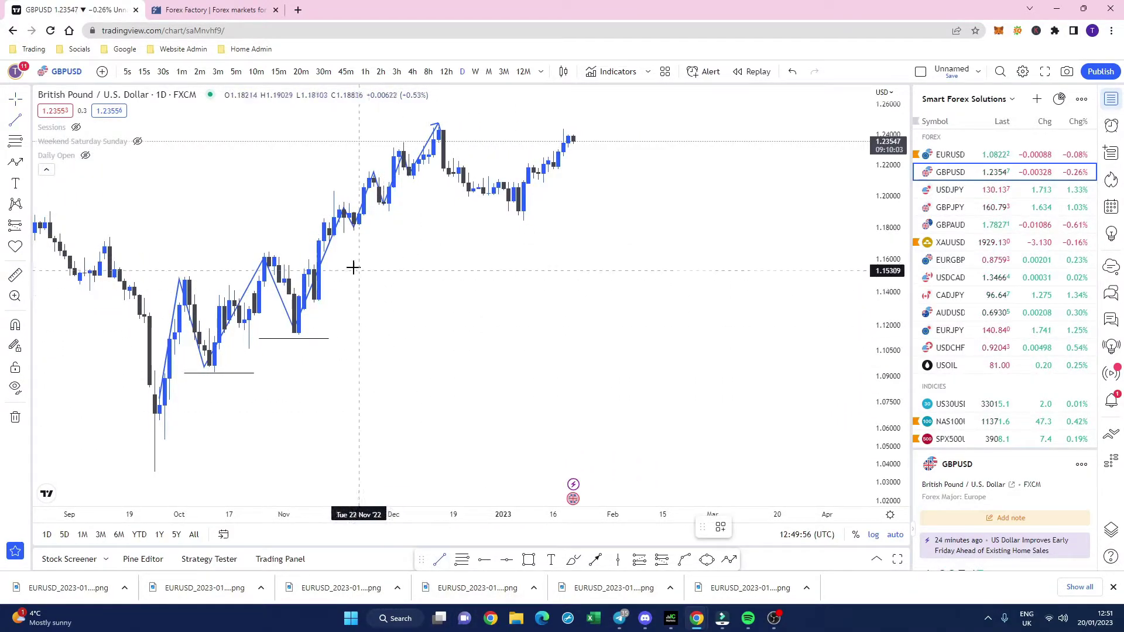
{"action": "left_click", "coordinate": [348, 235]}
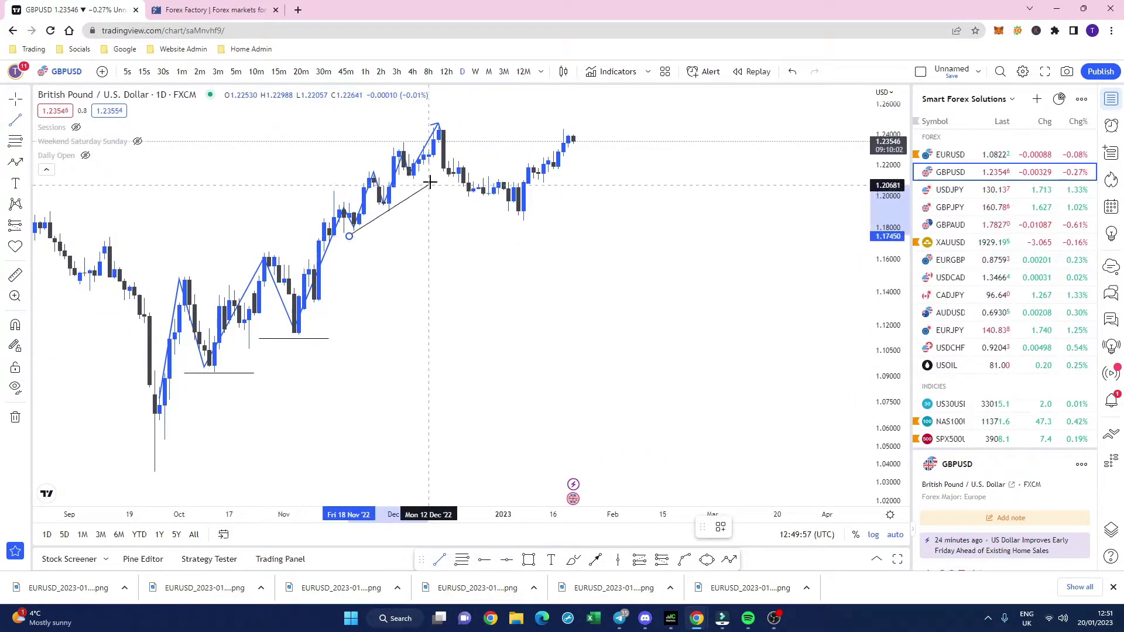
{"action": "left_click", "coordinate": [489, 142]}
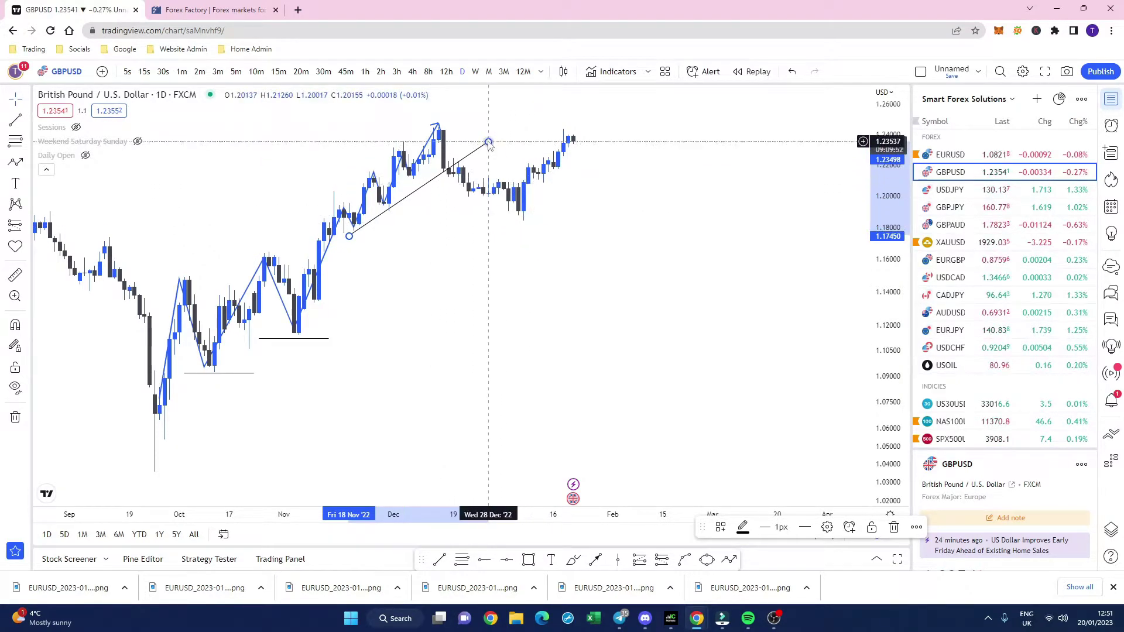
{"action": "left_click_drag", "start_coordinate": [488, 142], "coordinate": [429, 176]}
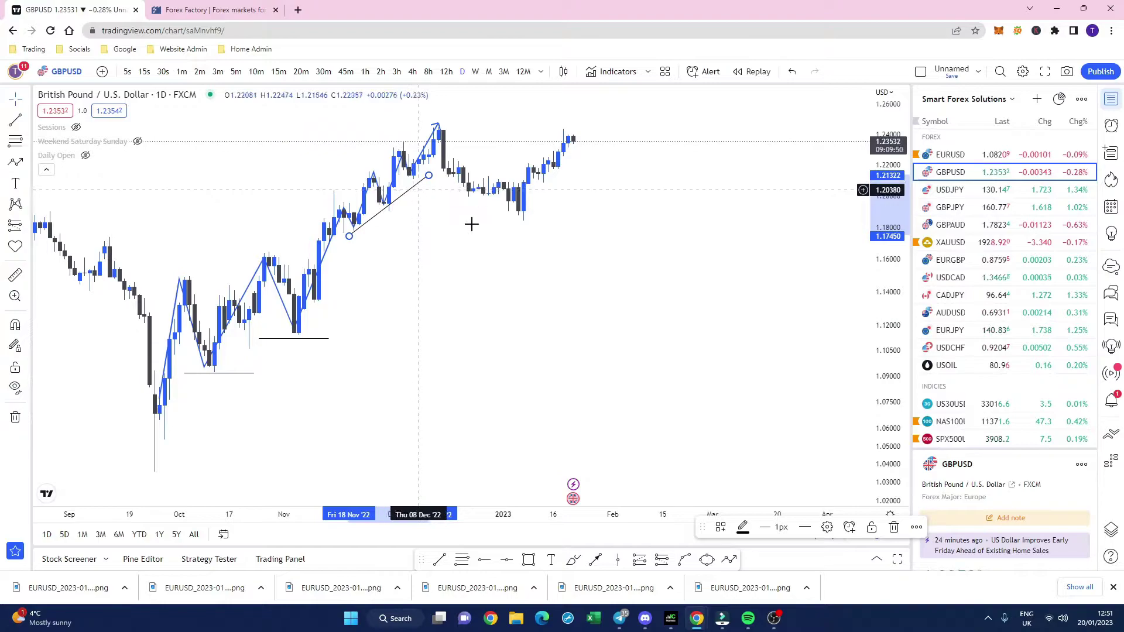
- Apply the Liquidity Grab template to the rising trend line and extend its start further down and earlier
{"action": "left_click", "coordinate": [721, 527]}
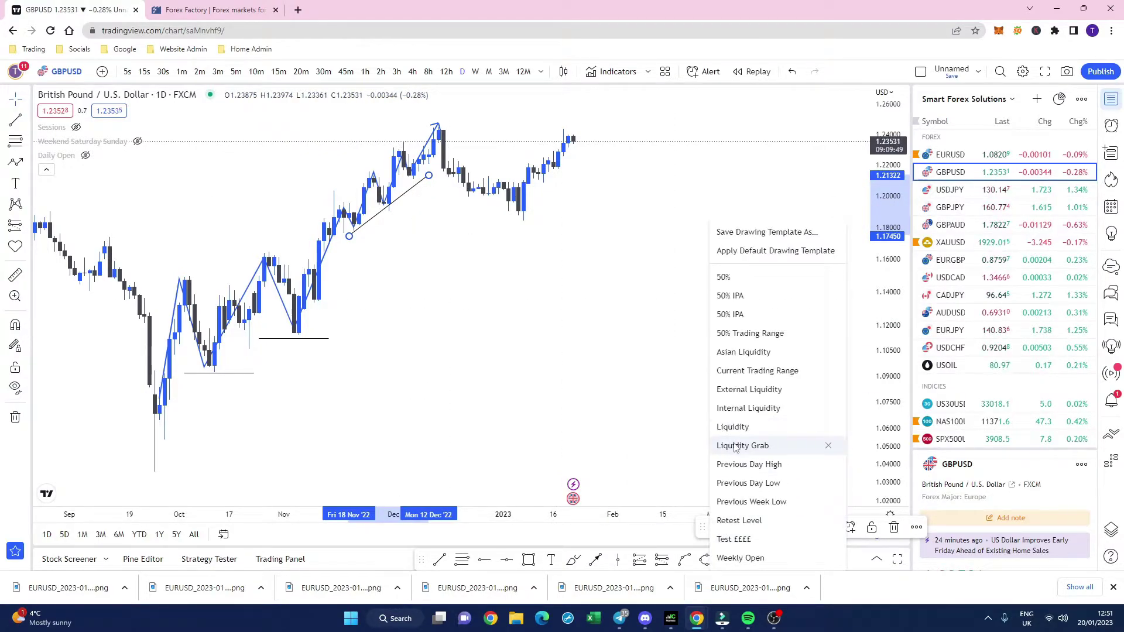
{"action": "left_click", "coordinate": [735, 448]}
{"action": "left_click_drag", "start_coordinate": [349, 236], "coordinate": [335, 257]}
{"action": "left_click", "coordinate": [410, 260]}
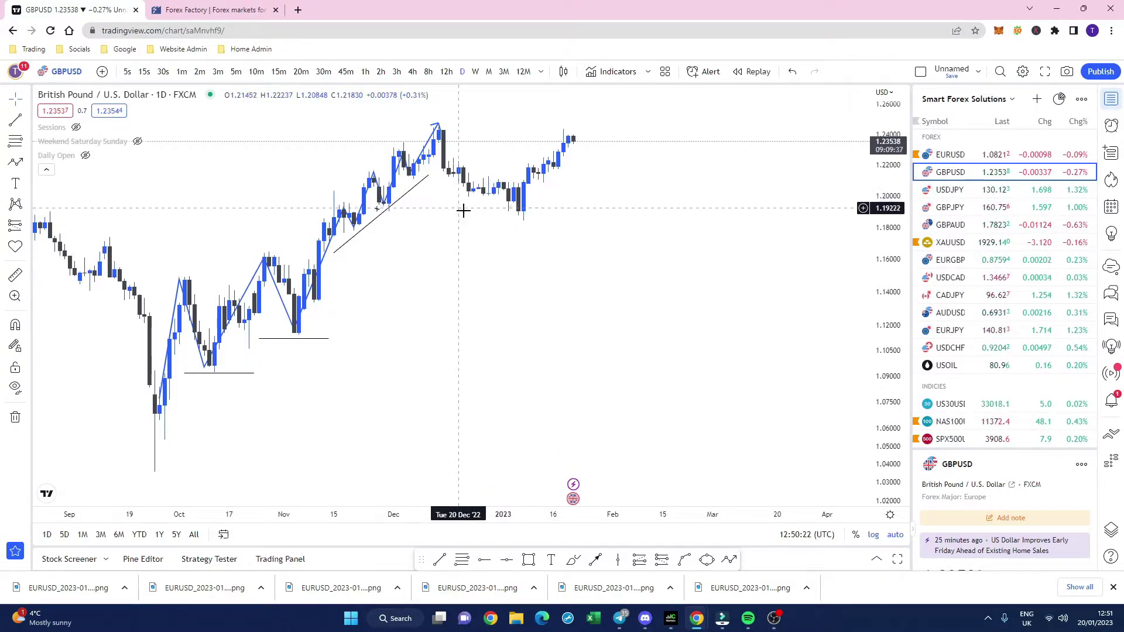
{"action": "scroll", "coordinate": [598, 264], "scroll_direction": "left", "scroll_amount": 2}
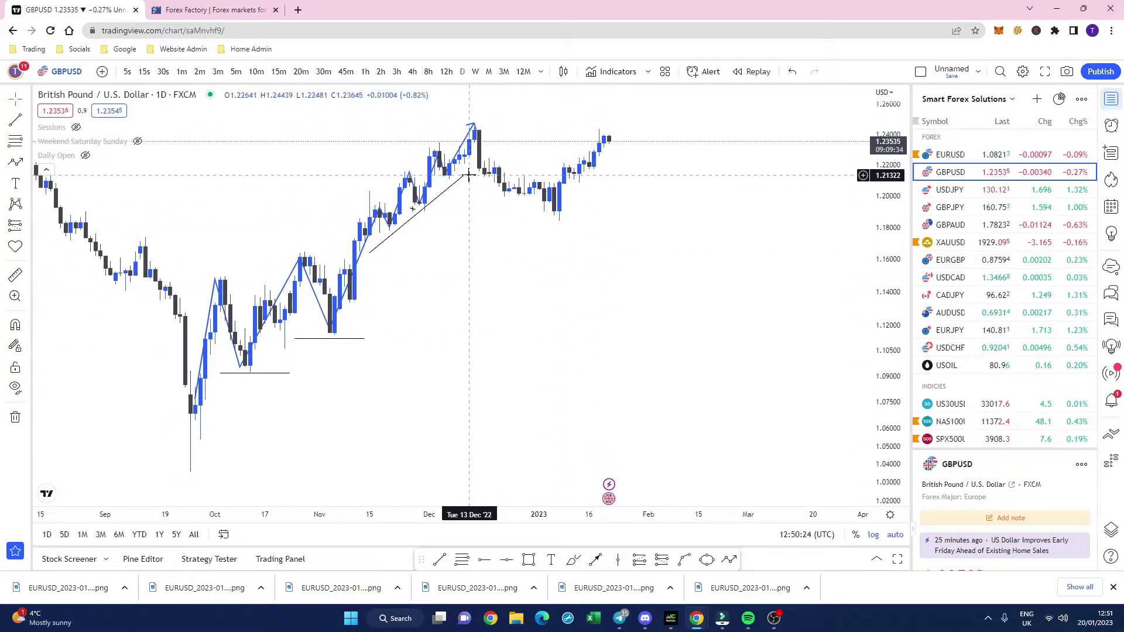
- Switch GBPUSD to the 4-hour timeframe and draw a horizontal line under the 9–12 January 2023 lows at about 1.2100
{"action": "left_click", "coordinate": [413, 71]}
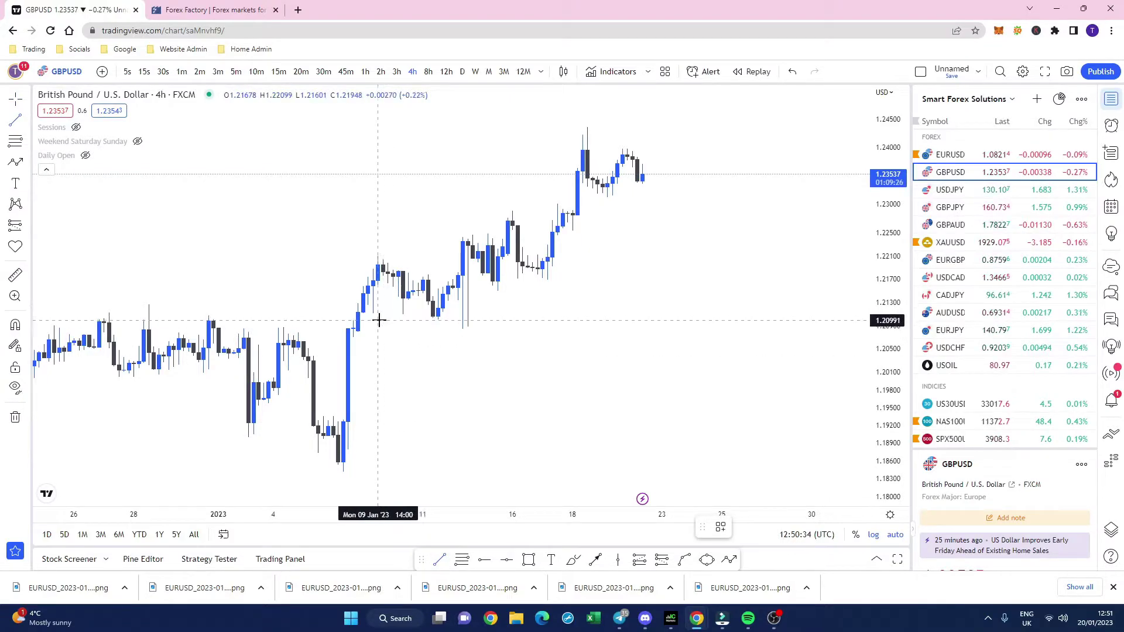
{"action": "left_click", "coordinate": [458, 320]}
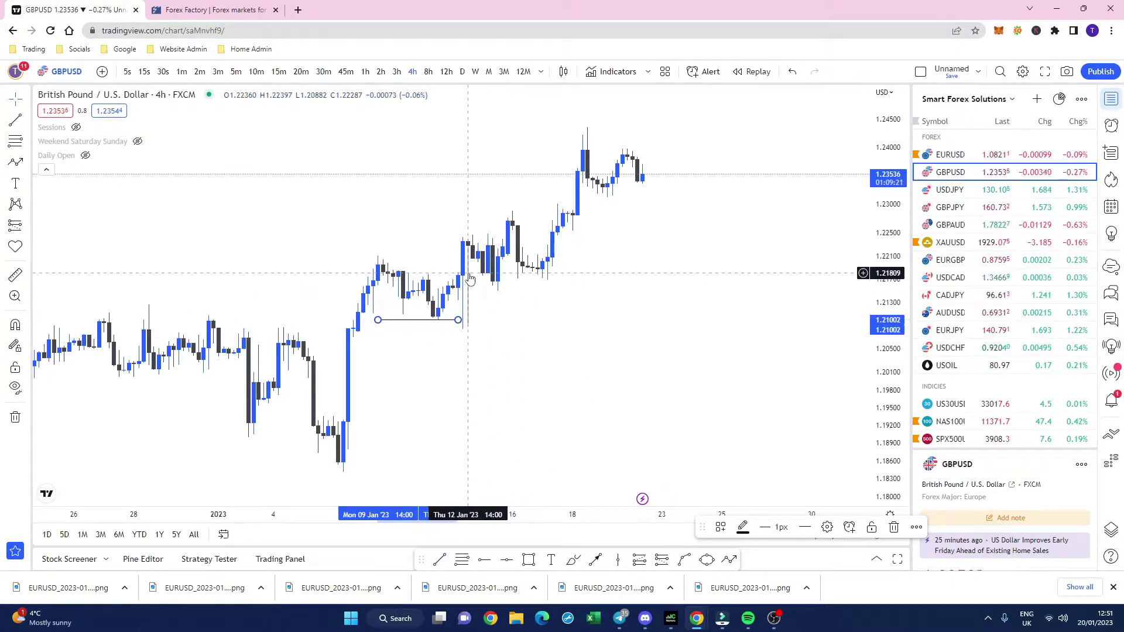
{"action": "left_click", "coordinate": [463, 325]}
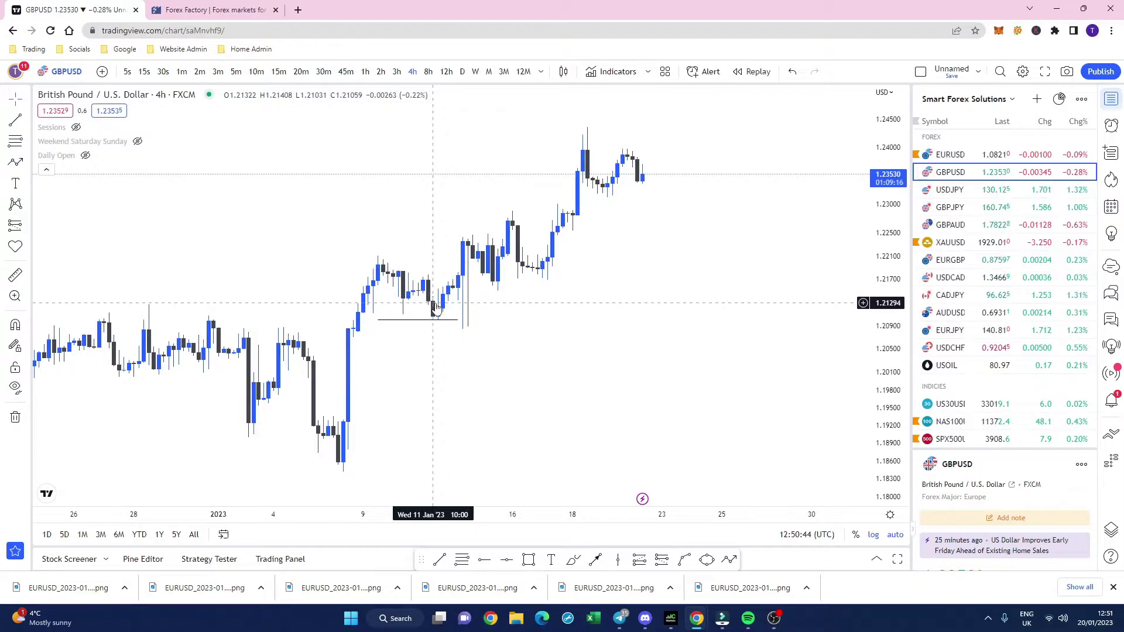
- Apply the Liquidity Grab template to the line under the 9–12 January lows
{"action": "left_click", "coordinate": [452, 320]}
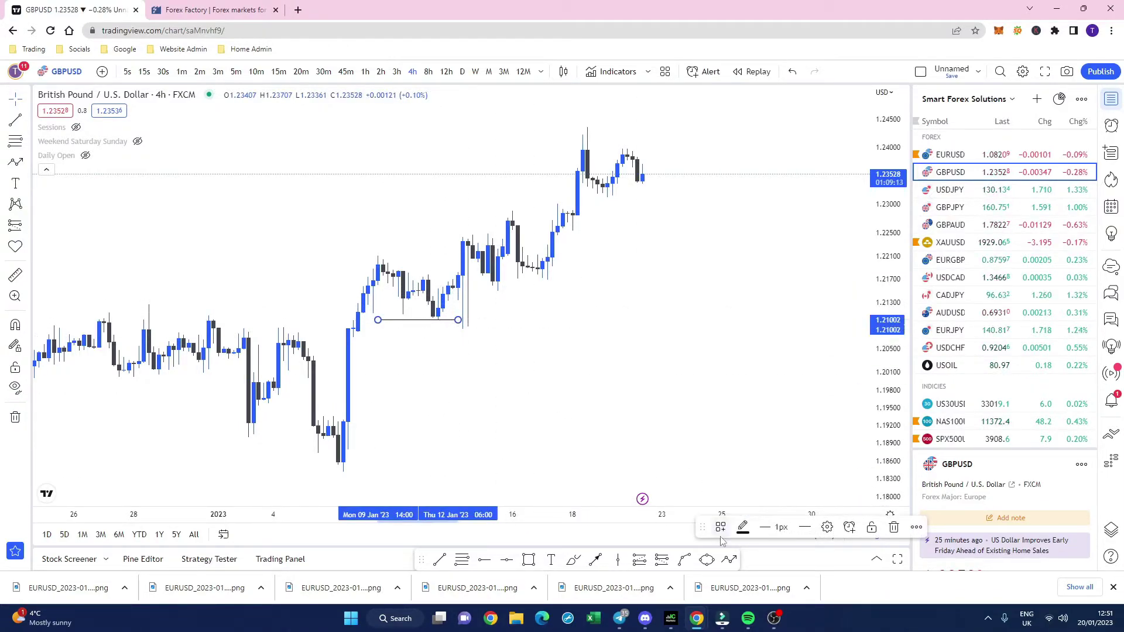
{"action": "left_click", "coordinate": [722, 532]}
{"action": "left_click", "coordinate": [742, 446]}
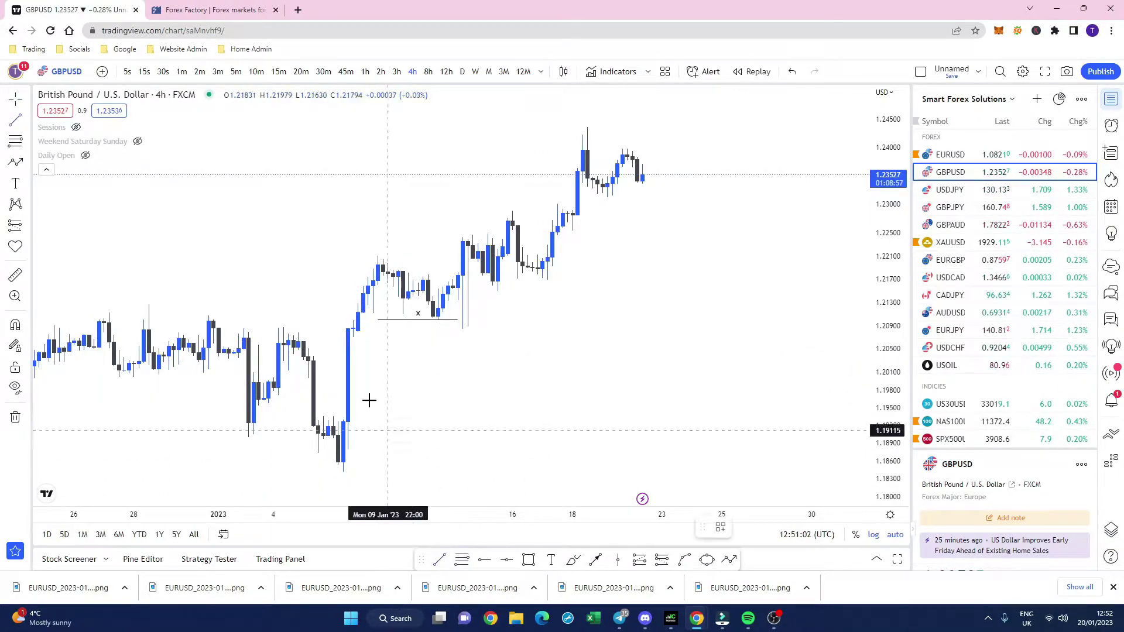
- Bracket the 6 January rally's imbalance with two horizontal lines and fill it with a rectangle from about 1.1937 to 1.2064
{"action": "mouse_move", "coordinate": [343, 338]}
{"action": "left_mouse_down"}
{"action": "mouse_move", "coordinate": [405, 329]}
{"action": "mouse_move", "coordinate": [393, 416]}
{"action": "left_mouse_up"}
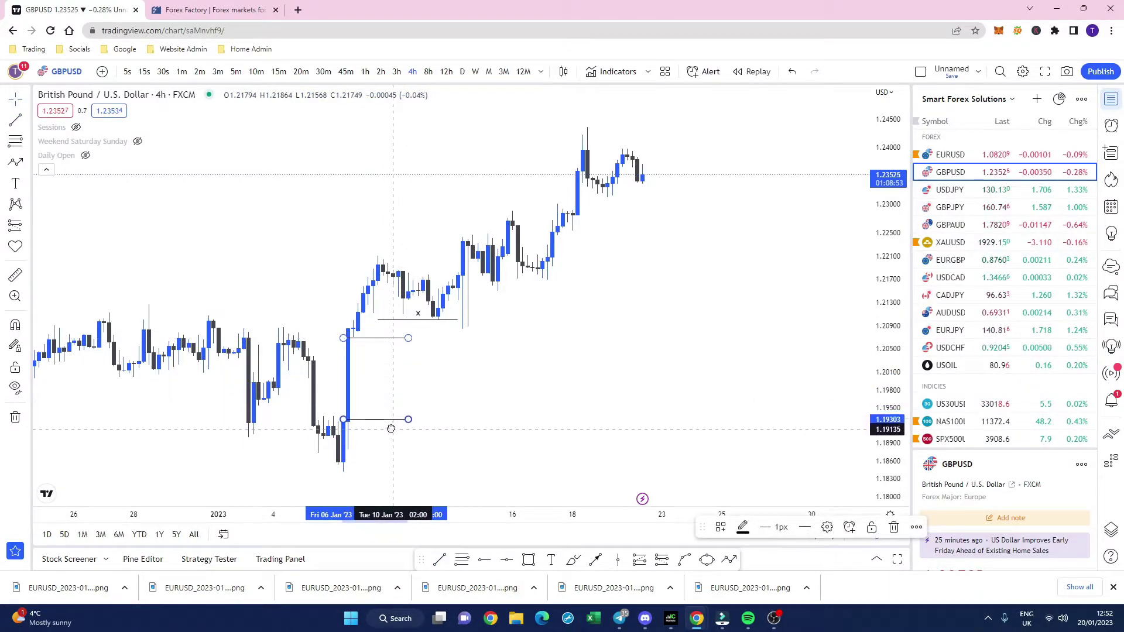
{"action": "key", "text": "Escape"}
{"action": "left_click", "coordinate": [528, 561]}
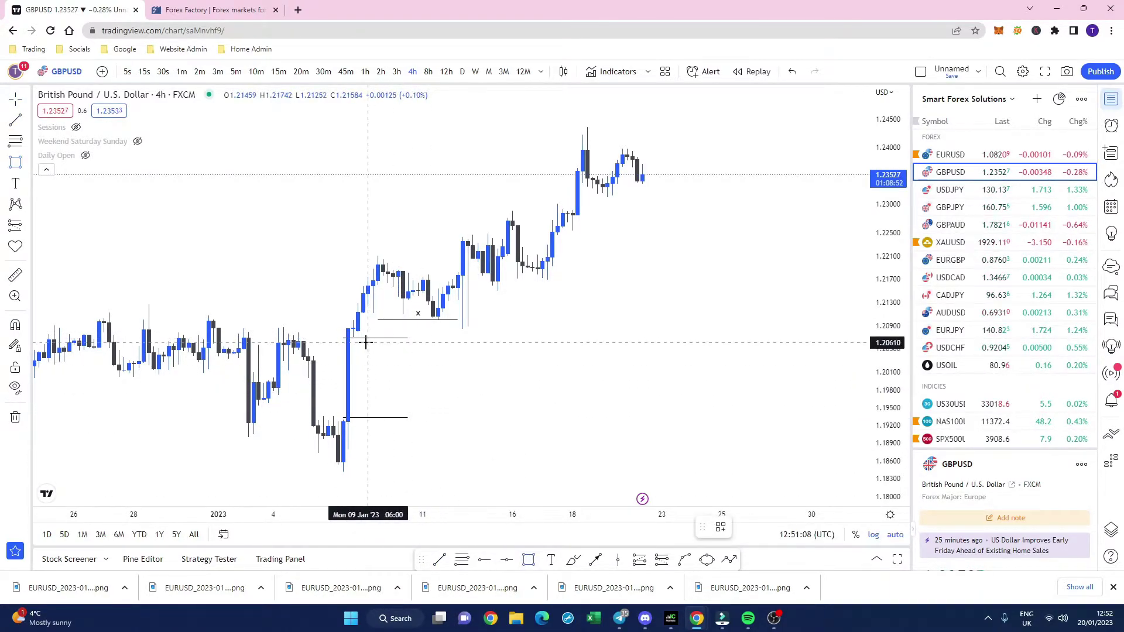
{"action": "left_click_drag", "start_coordinate": [339, 341], "coordinate": [568, 415]}
{"action": "left_click", "coordinate": [671, 360]}
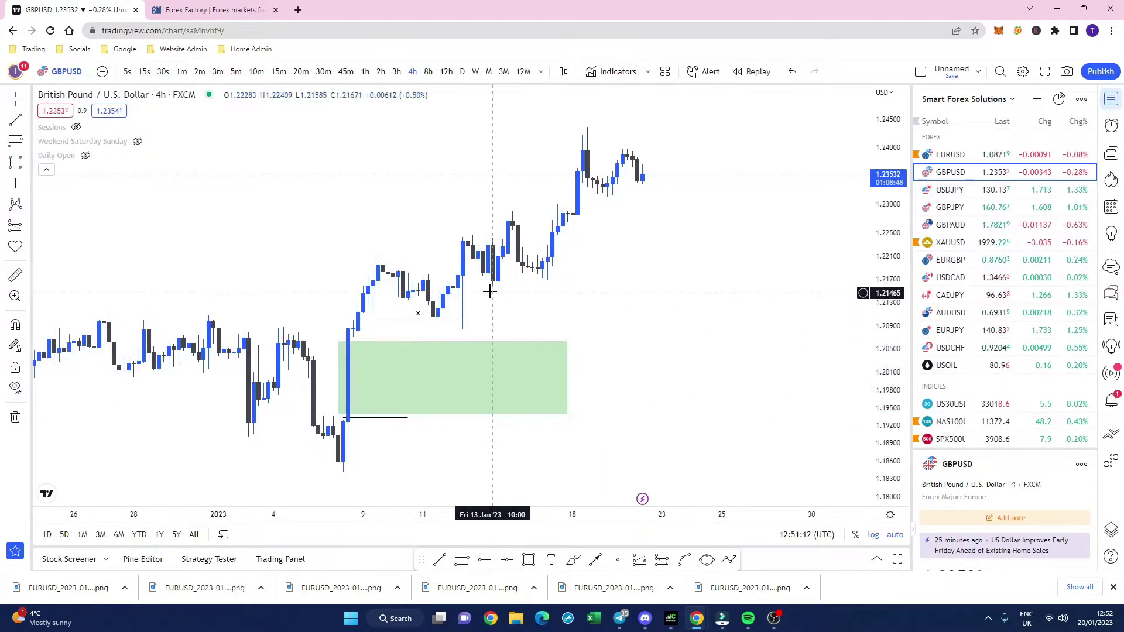
{"action": "left_click", "coordinate": [364, 344]}
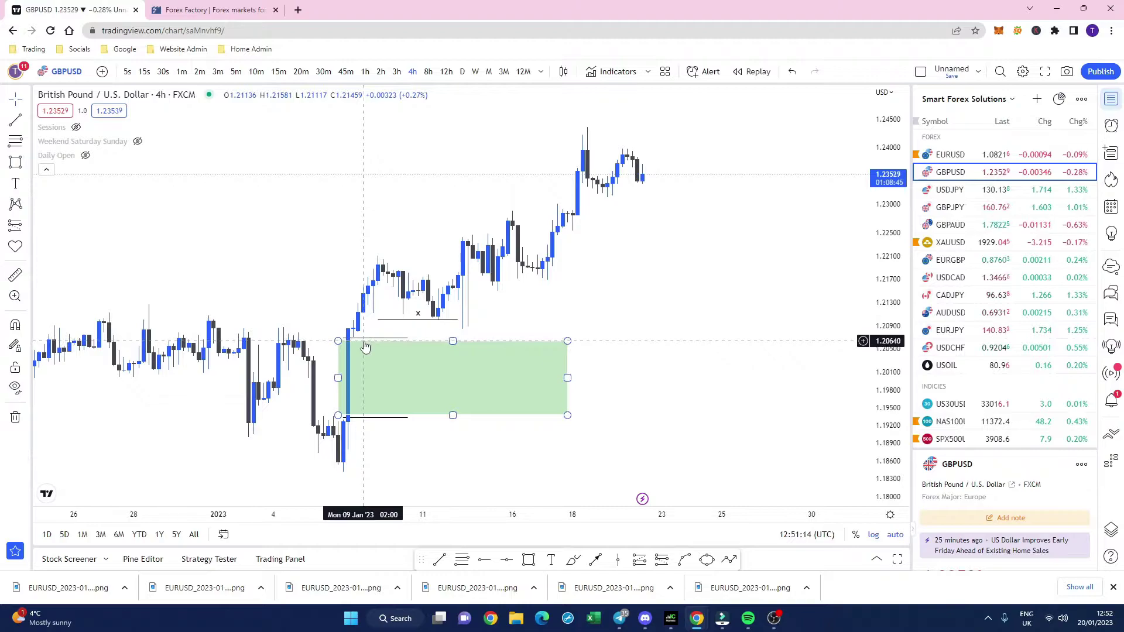
{"action": "left_click", "coordinate": [365, 347]}
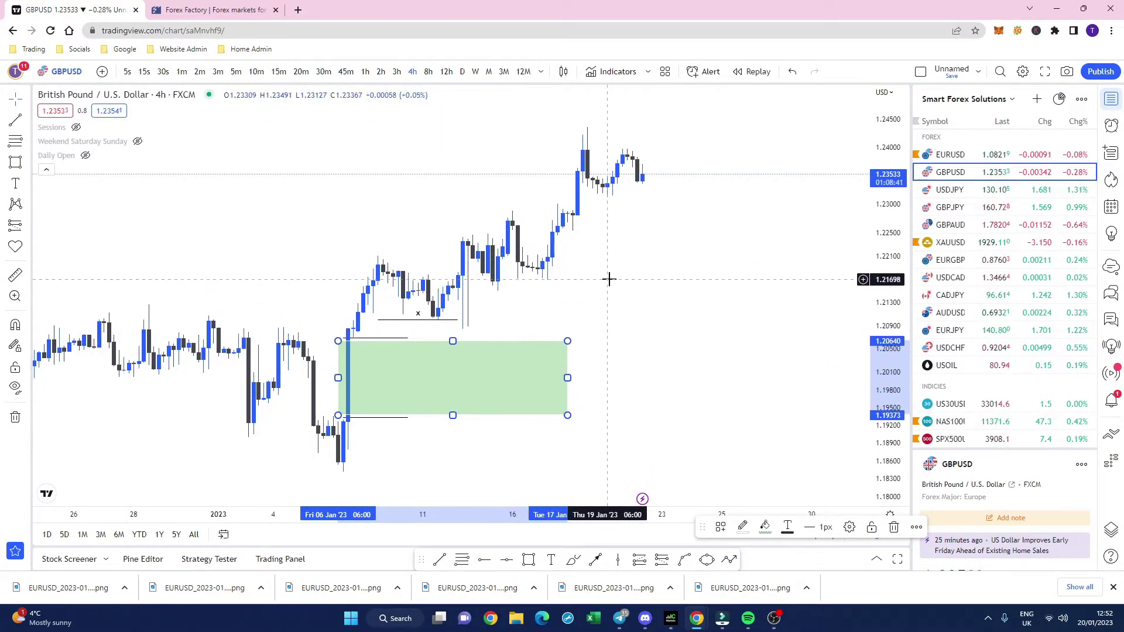
- Switch to the GBPJPY chart and remove all its existing drawings
{"action": "left_click", "coordinate": [974, 209]}
{"action": "right_click", "coordinate": [472, 144]}
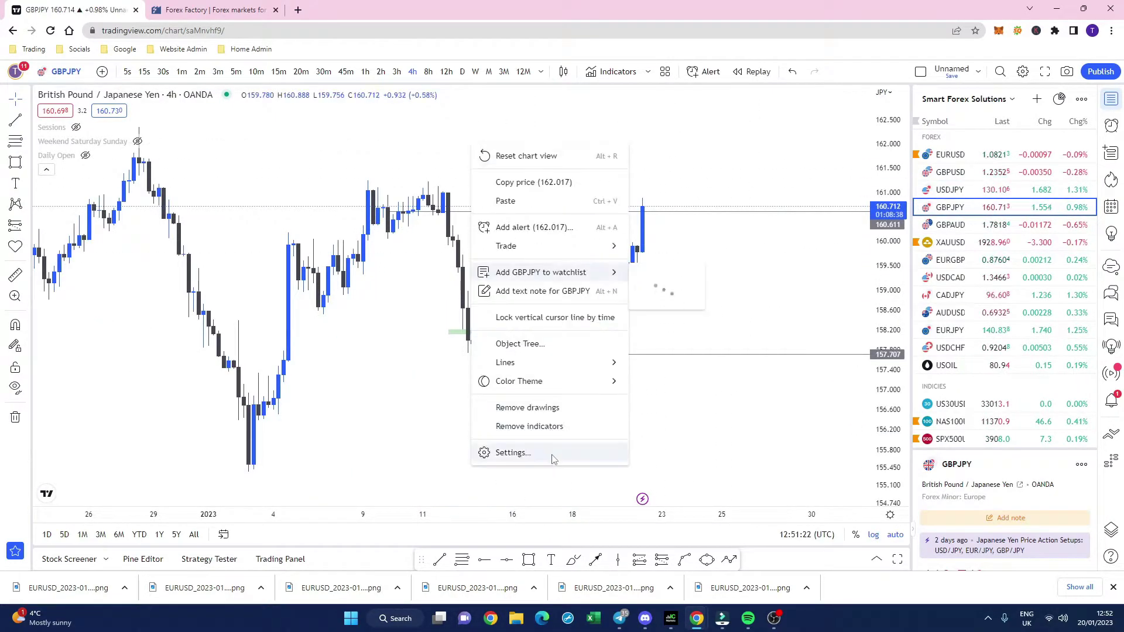
{"action": "left_click", "coordinate": [539, 408]}
{"action": "scroll", "coordinate": [419, 321], "scroll_direction": "right", "scroll_amount": 3}
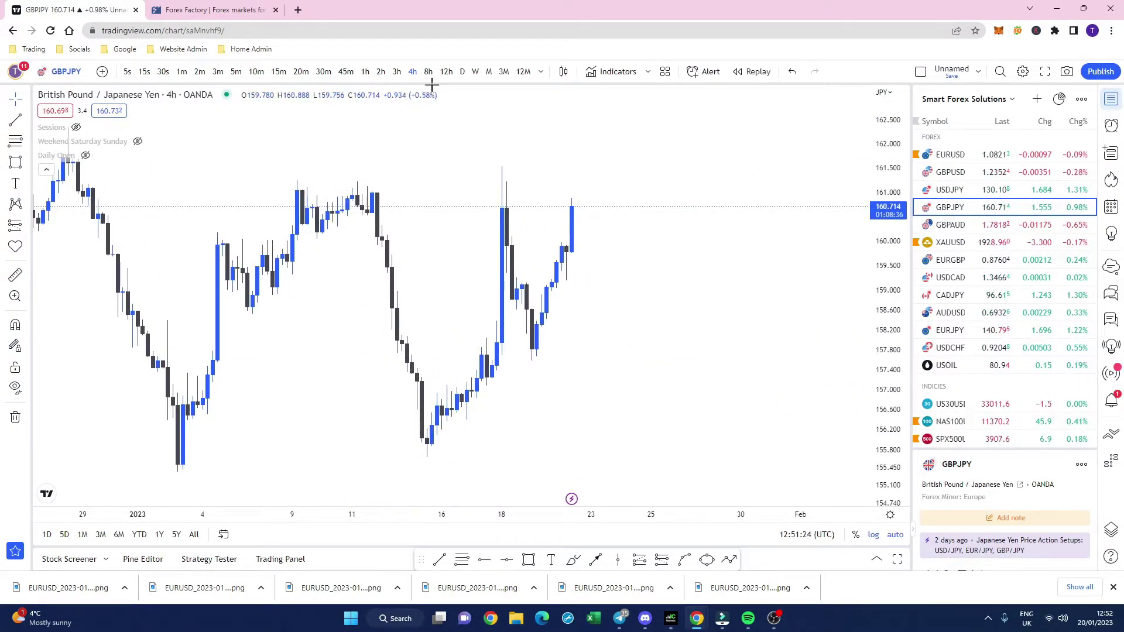
- Set GBPJPY to the 1-hour timeframe and draw a horizontal line over the 9–12 January highs at about 161.21
{"action": "left_click", "coordinate": [366, 71]}
{"action": "scroll", "coordinate": [431, 243], "scroll_direction": "left", "scroll_amount": 3}
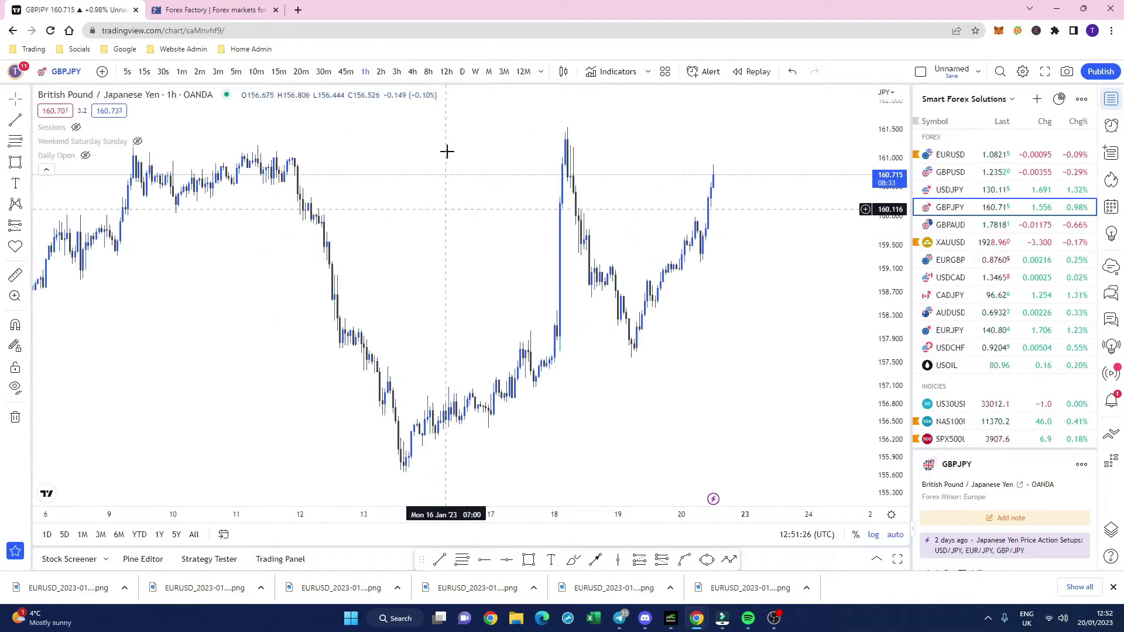
{"action": "scroll", "coordinate": [340, 138], "scroll_direction": "down", "scroll_amount": 2}
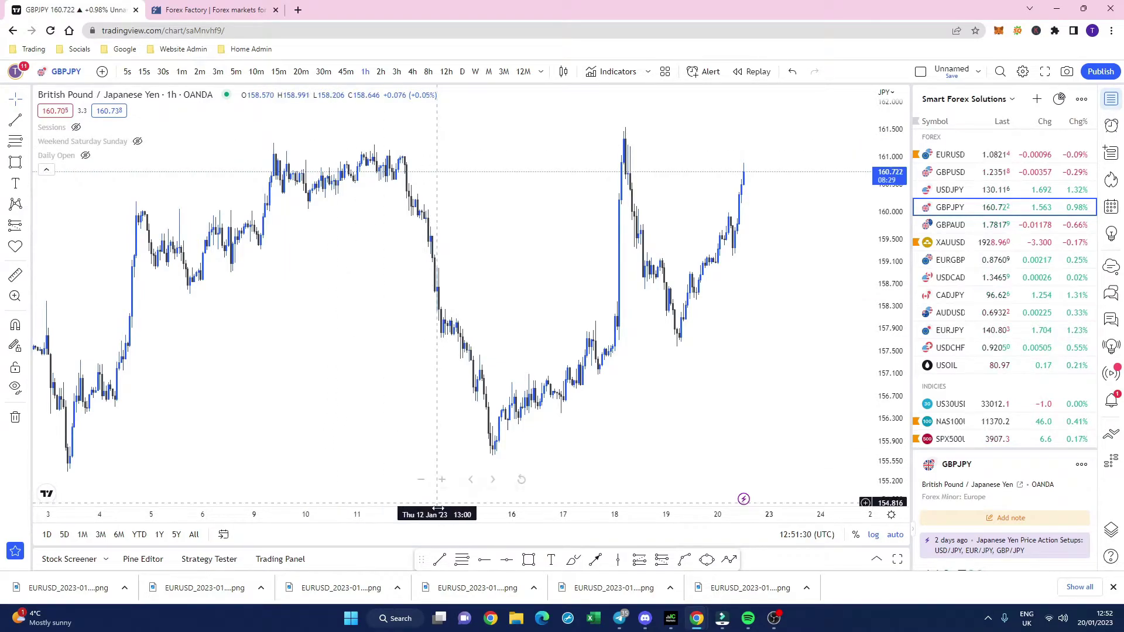
{"action": "left_click", "coordinate": [440, 560]}
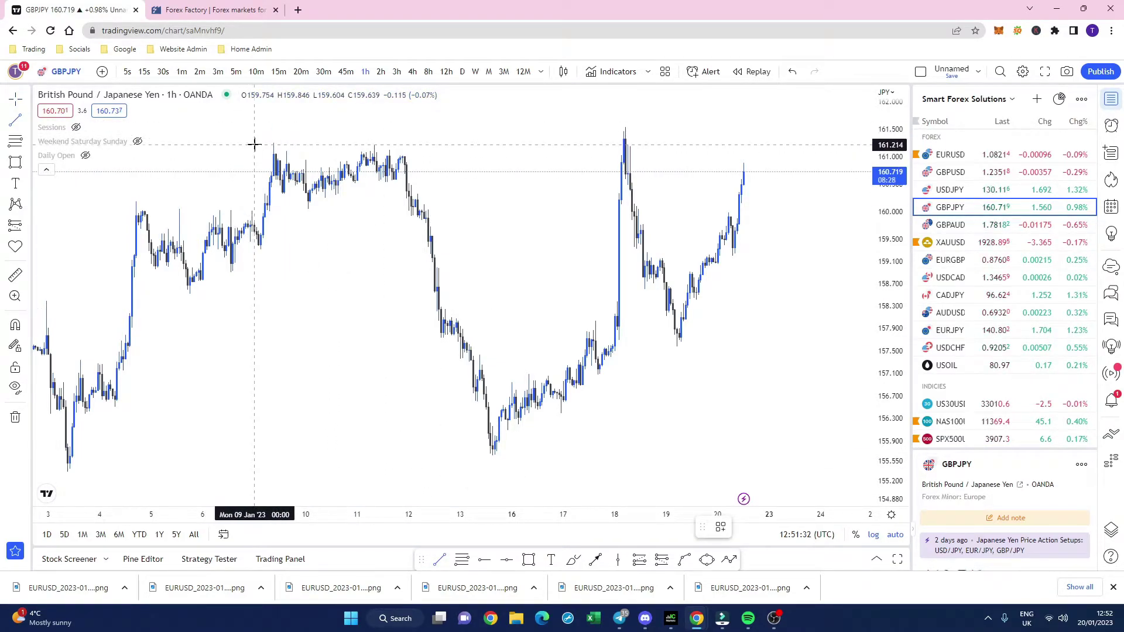
{"action": "left_click", "coordinate": [254, 145]}
{"action": "left_click", "coordinate": [422, 144]}
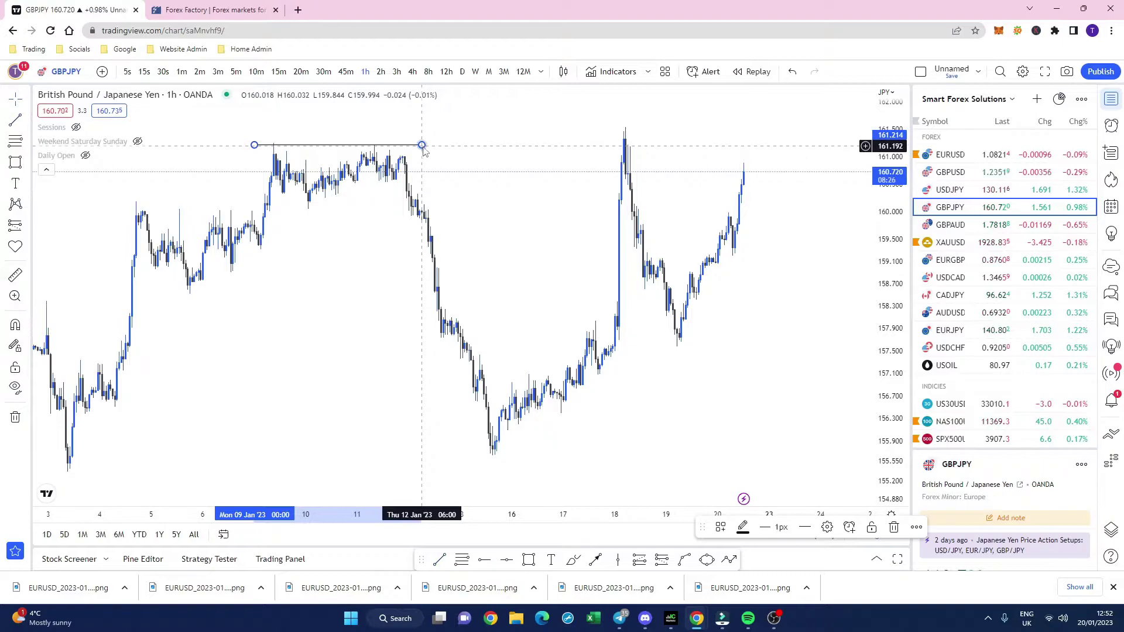
- Apply the Liquidity template to the line over the 9–12 January highs and extend it to about 20 January
{"action": "left_click", "coordinate": [721, 527]}
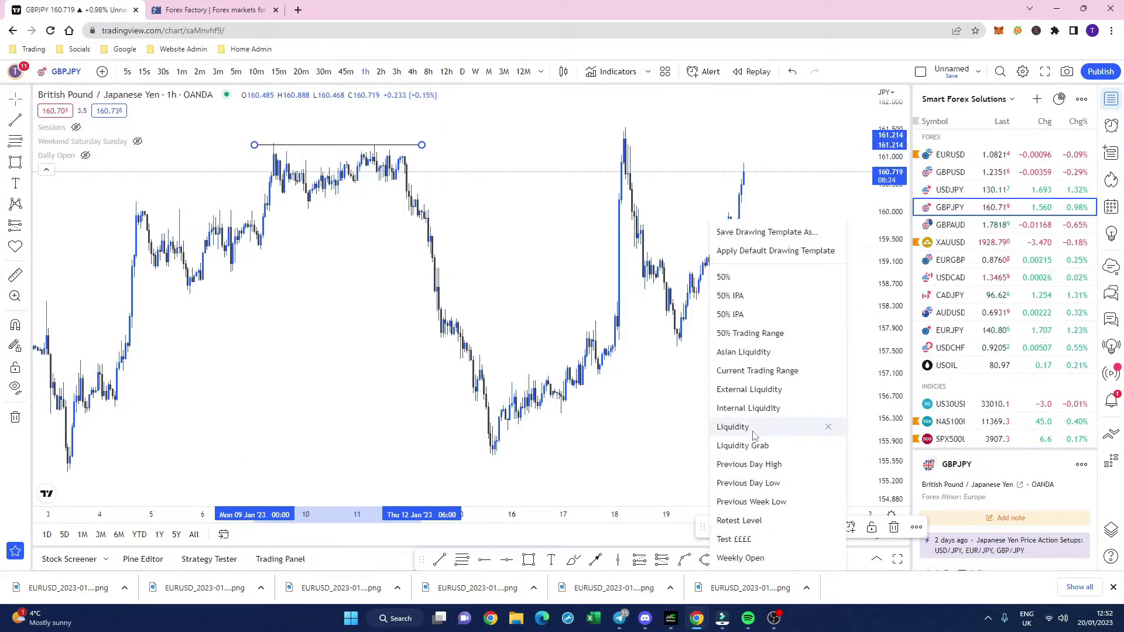
{"action": "left_click", "coordinate": [732, 427]}
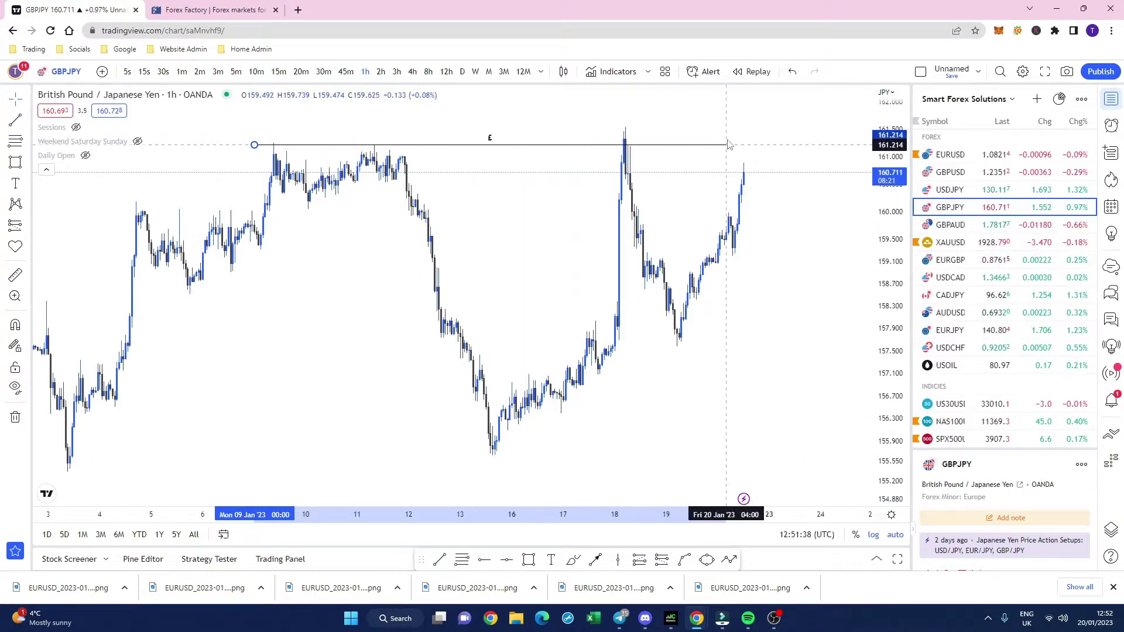
{"action": "left_click_drag", "start_coordinate": [673, 230], "coordinate": [429, 260]}
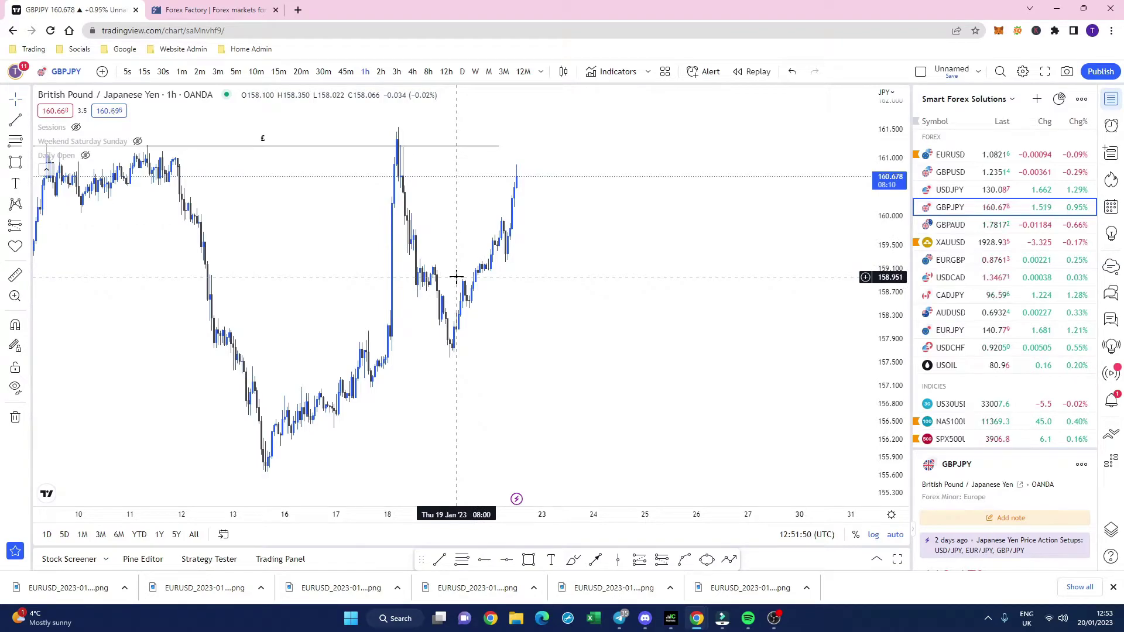
- Draw a rising trend line under the GBPJPY lows from about 158.38 on 5 January to about 160.56 on 11 January
{"action": "left_click_drag", "start_coordinate": [291, 223], "coordinate": [565, 230]}
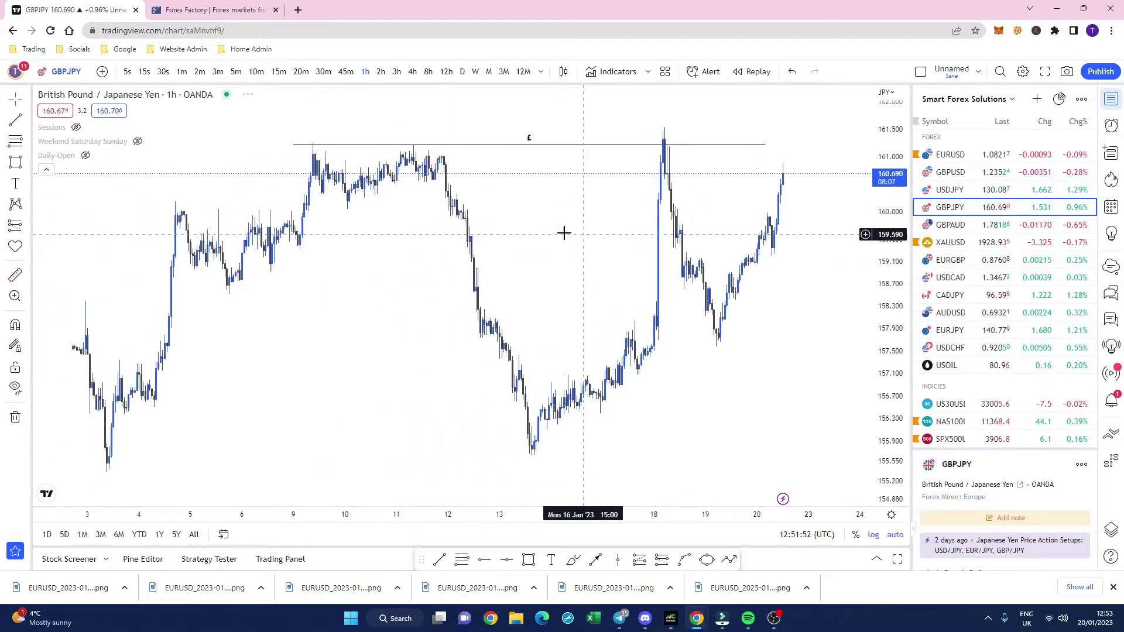
{"action": "left_click_drag", "start_coordinate": [271, 293], "coordinate": [431, 281]}
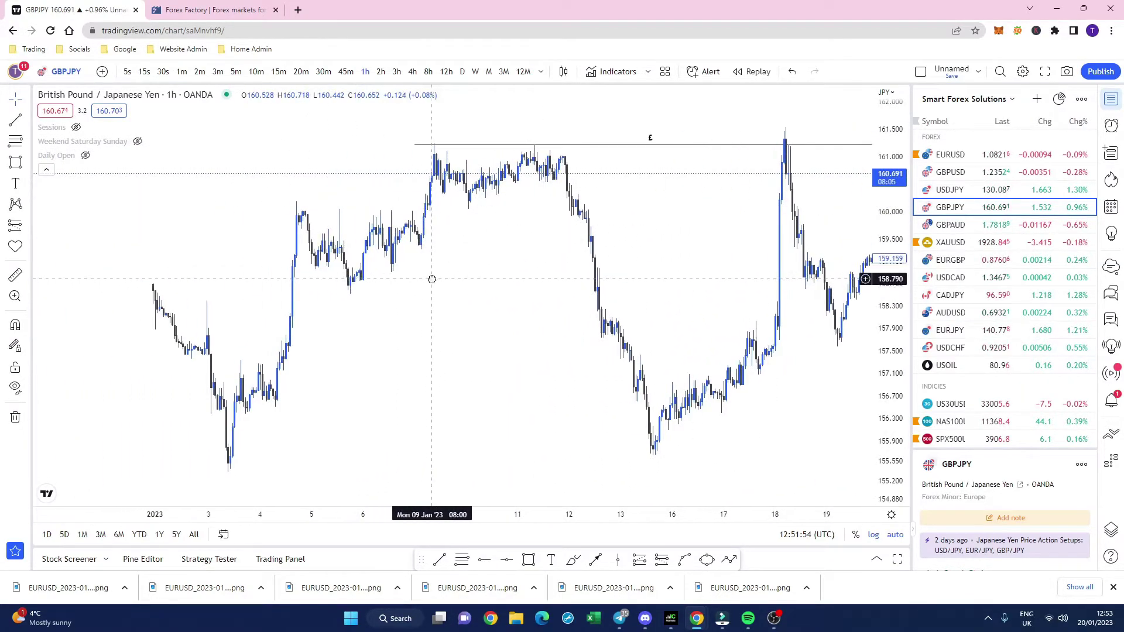
{"action": "left_click", "coordinate": [441, 561]}
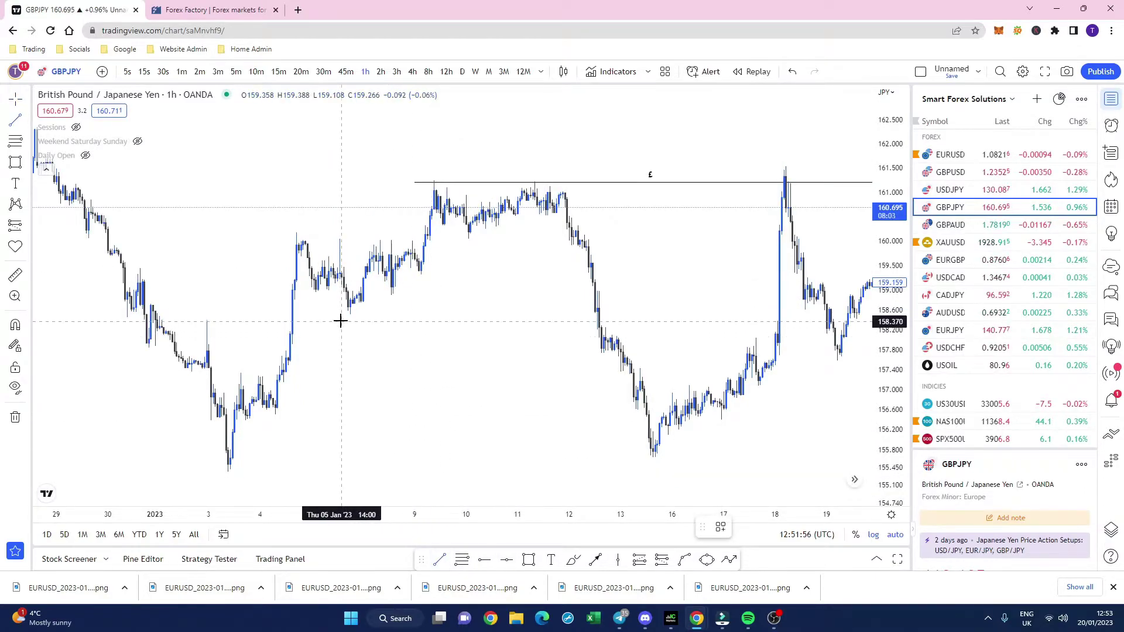
{"action": "left_click", "coordinate": [341, 321]}
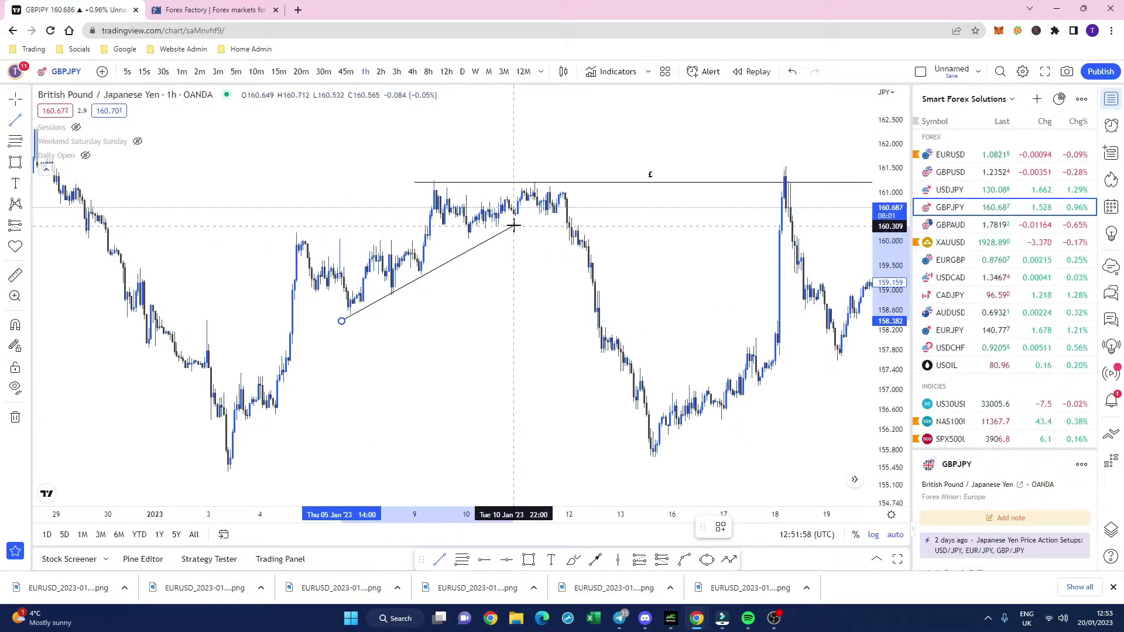
{"action": "left_click", "coordinate": [542, 215]}
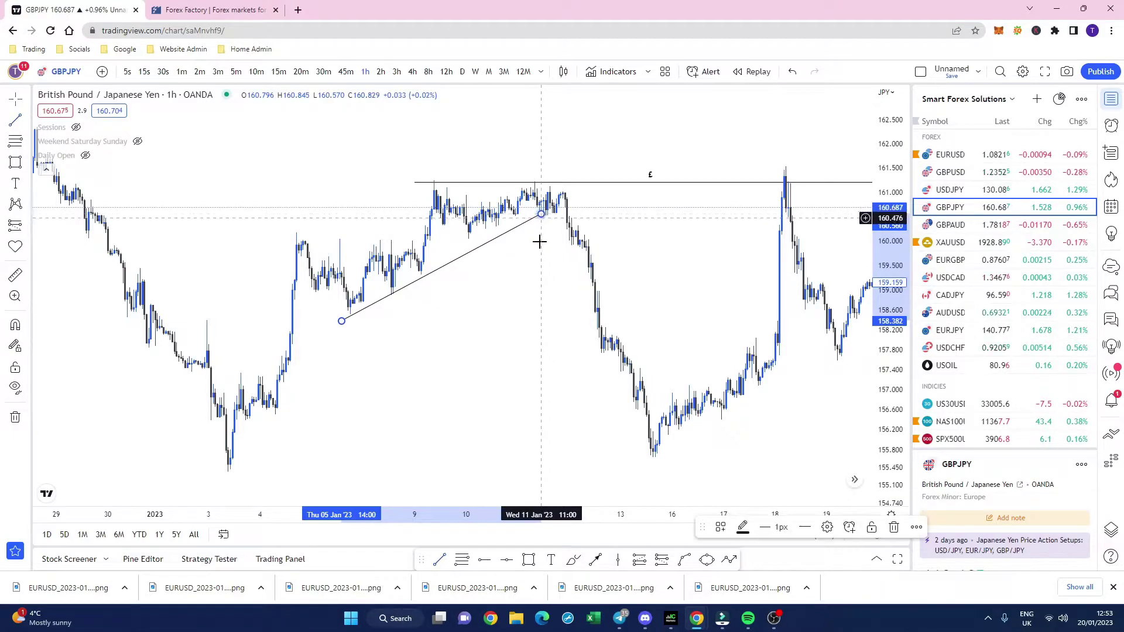
{"action": "left_click_drag", "start_coordinate": [515, 288], "coordinate": [459, 201]}
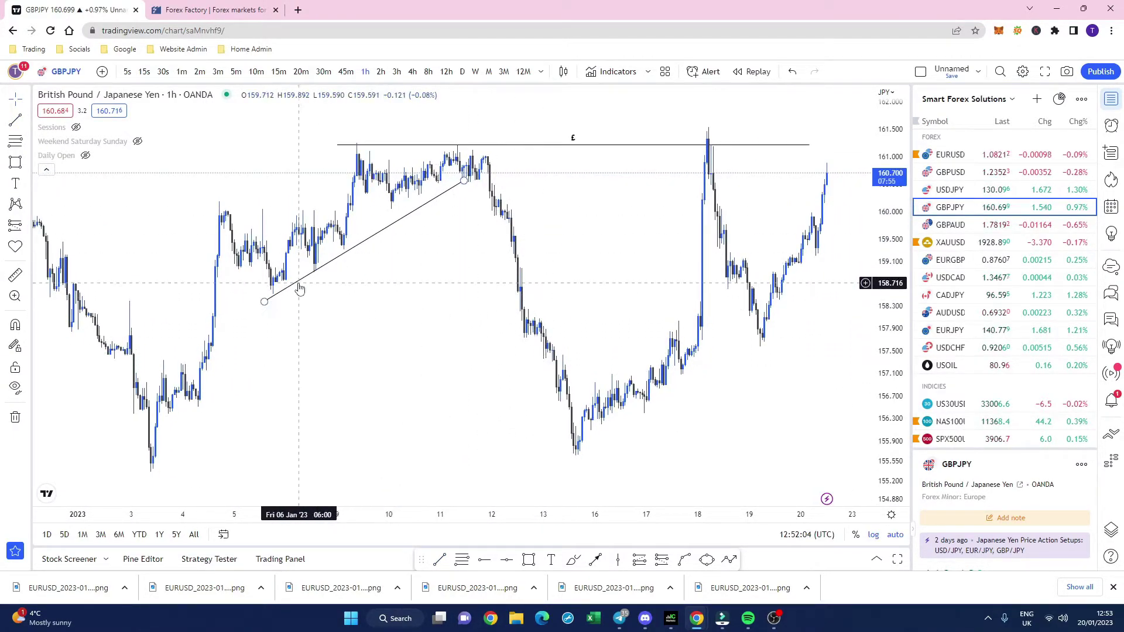
{"action": "left_click_drag", "start_coordinate": [352, 352], "coordinate": [365, 304]}
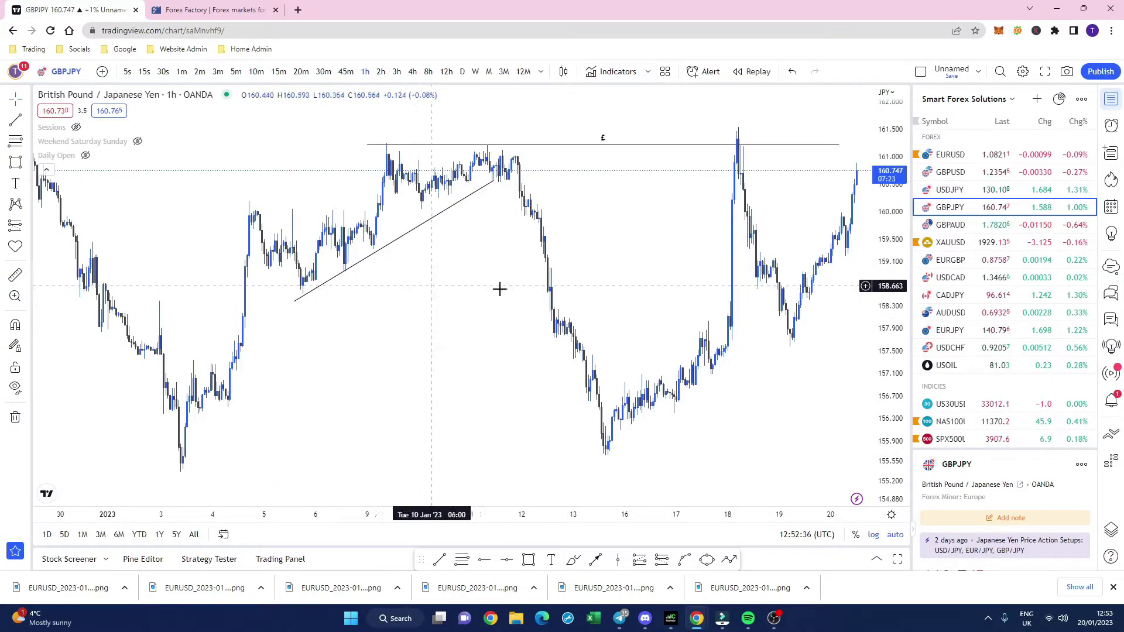
- Switch to the USOIL chart and set it to the 4-hour timeframe
{"action": "left_click", "coordinate": [960, 366]}
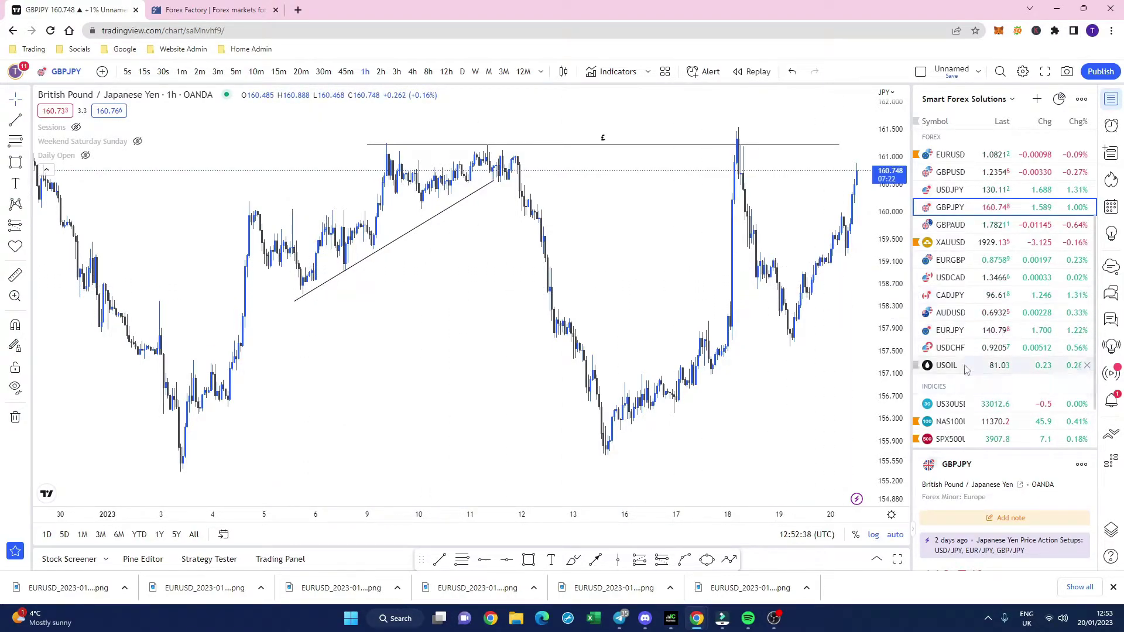
{"action": "left_click", "coordinate": [413, 71]}
{"action": "left_click_drag", "start_coordinate": [288, 237], "coordinate": [619, 223]}
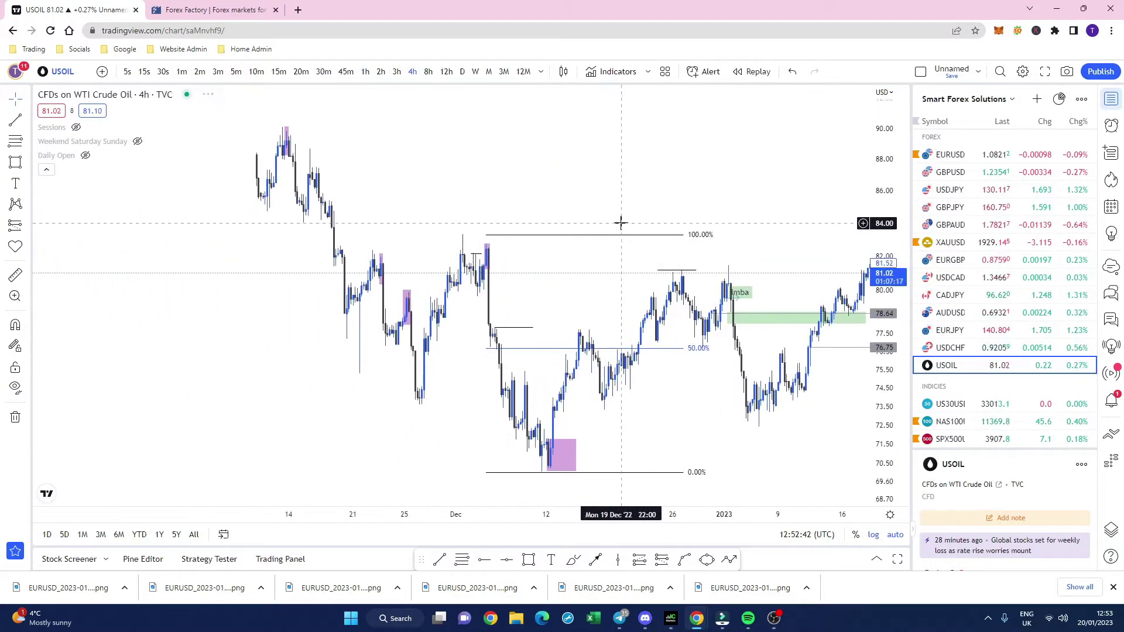
- Draw a horizontal line over the late November USOIL highs at about 82.40, from 21 November to about 12 December
{"action": "scroll", "coordinate": [613, 292], "scroll_direction": "up", "scroll_amount": 3}
{"action": "scroll", "coordinate": [605, 287], "scroll_direction": "up", "scroll_amount": 2}
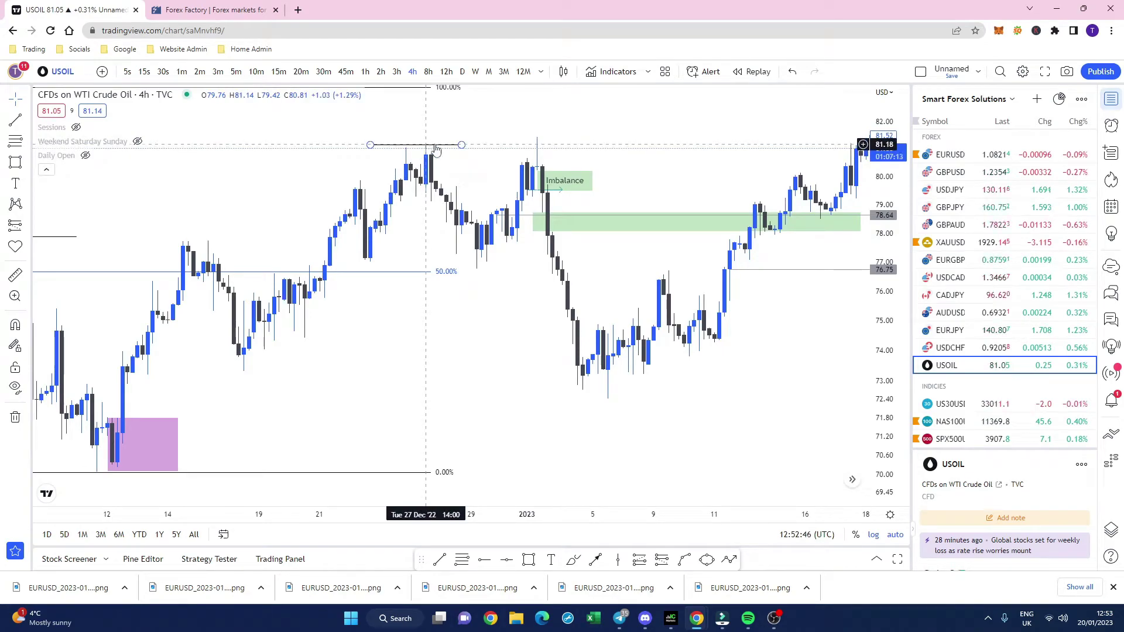
{"action": "scroll", "coordinate": [436, 150], "scroll_direction": "right", "scroll_amount": 3}
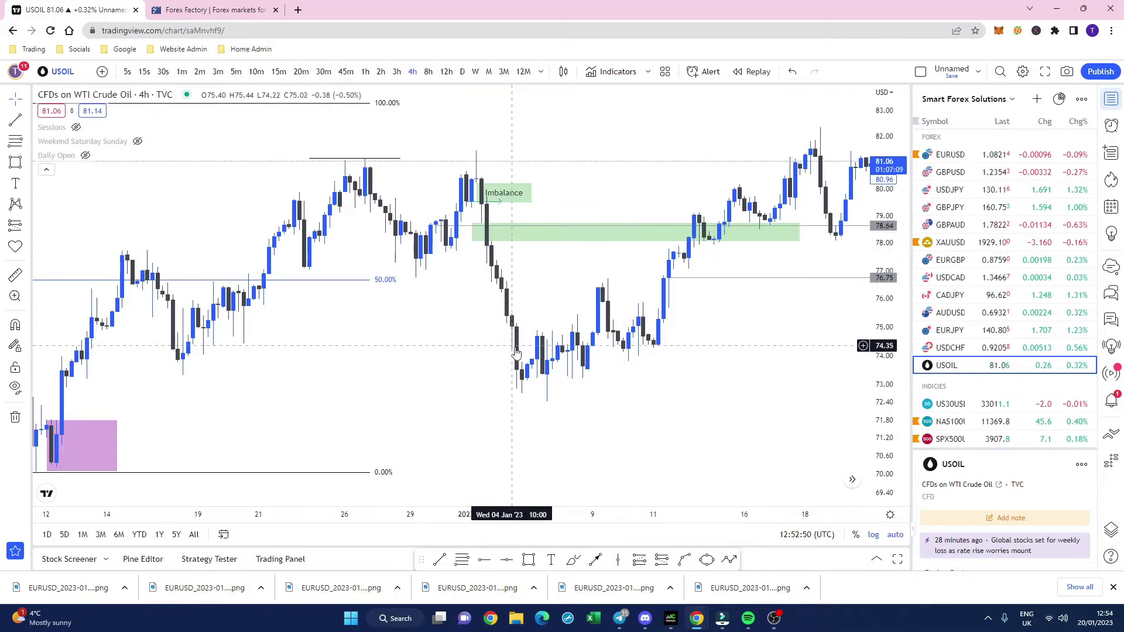
{"action": "scroll", "coordinate": [515, 352], "scroll_direction": "down", "scroll_amount": 5}
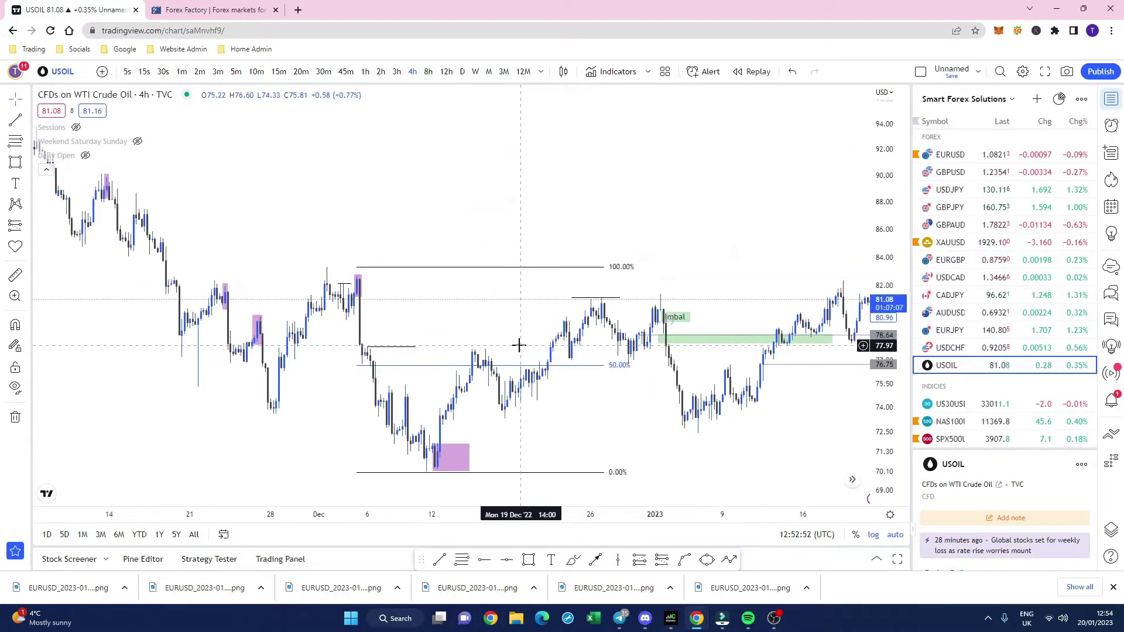
{"action": "scroll", "coordinate": [454, 304], "scroll_direction": "down", "scroll_amount": 3}
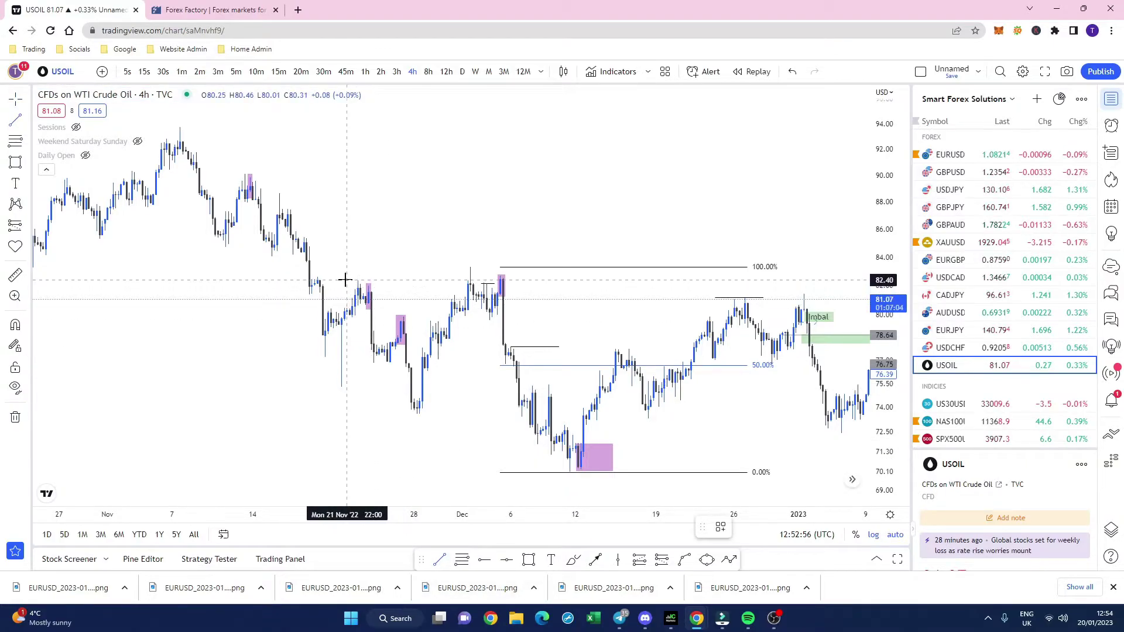
{"action": "left_click_drag", "start_coordinate": [344, 280], "coordinate": [581, 280]}
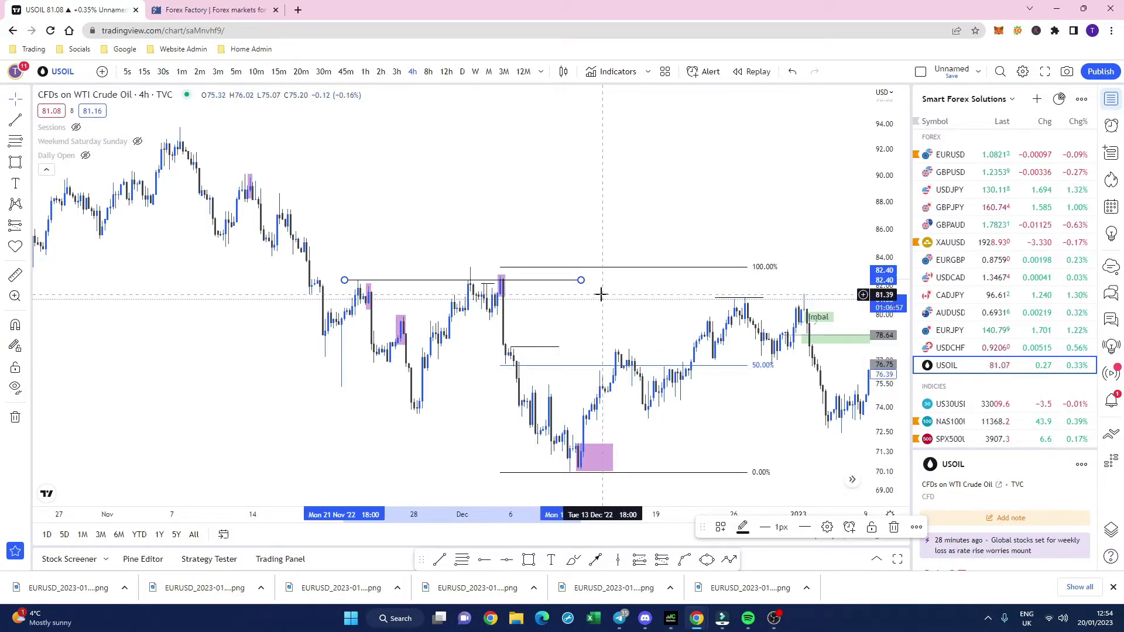
{"action": "scroll", "coordinate": [498, 326], "scroll_direction": "down", "scroll_amount": 3}
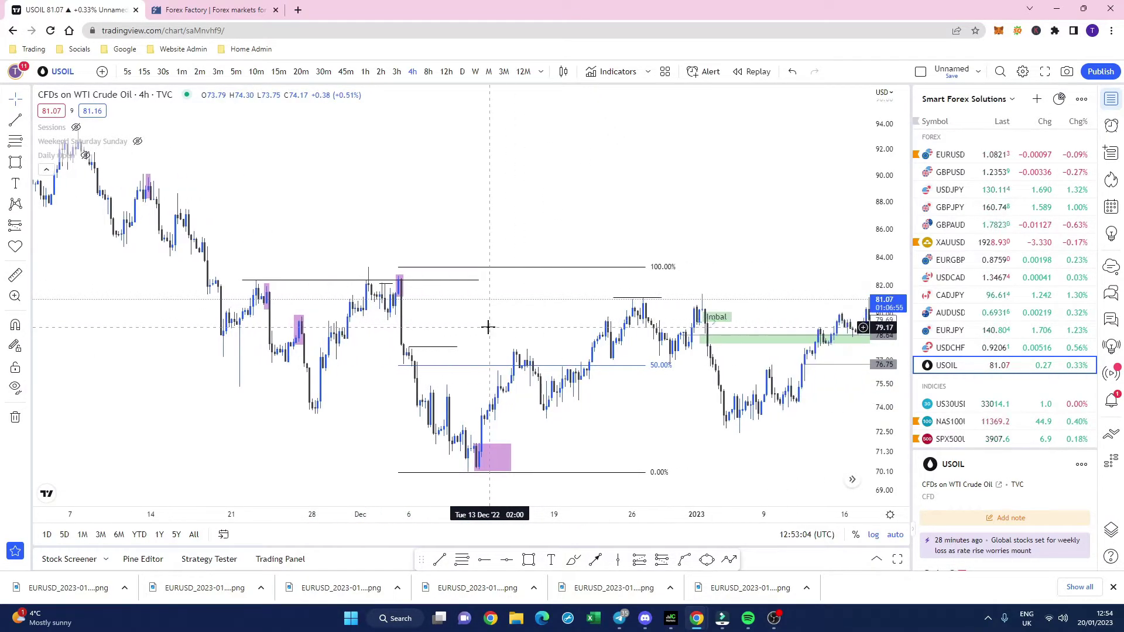
{"action": "left_click_drag", "start_coordinate": [239, 213], "coordinate": [398, 216]}
- Switch to the CADJPY chart and remove all its existing drawings
{"action": "left_click", "coordinate": [950, 296]}
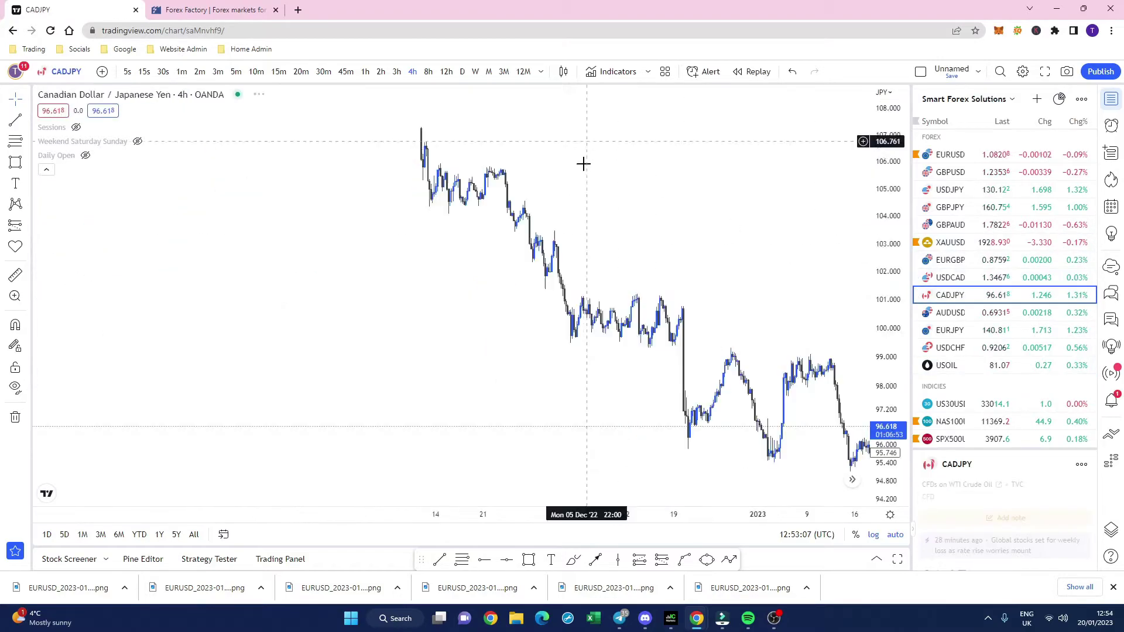
{"action": "right_click", "coordinate": [451, 222]}
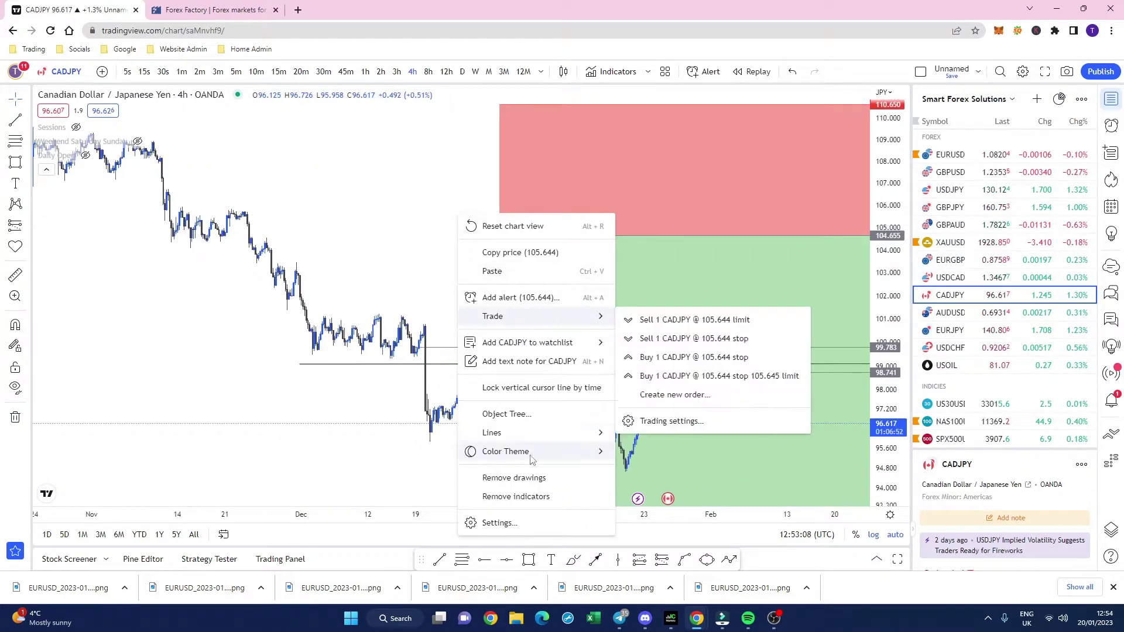
{"action": "left_click", "coordinate": [486, 477]}
- Examine CADJPY's price structure on the daily and monthly timeframes for areas of liquidity
{"action": "left_click", "coordinate": [463, 71]}
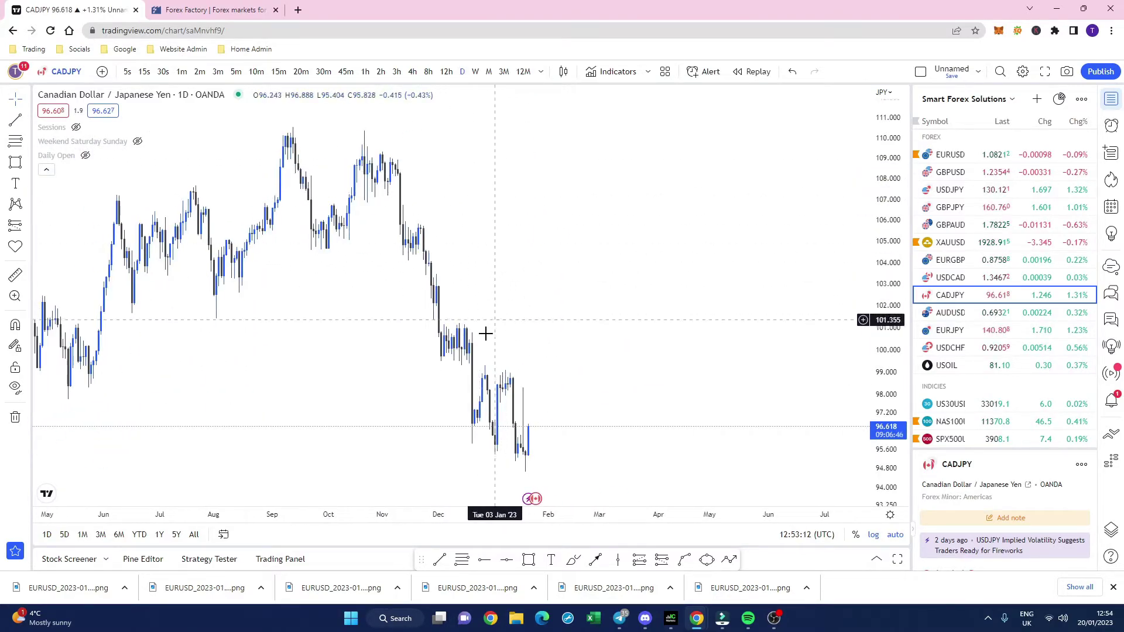
{"action": "left_click", "coordinate": [488, 72]}
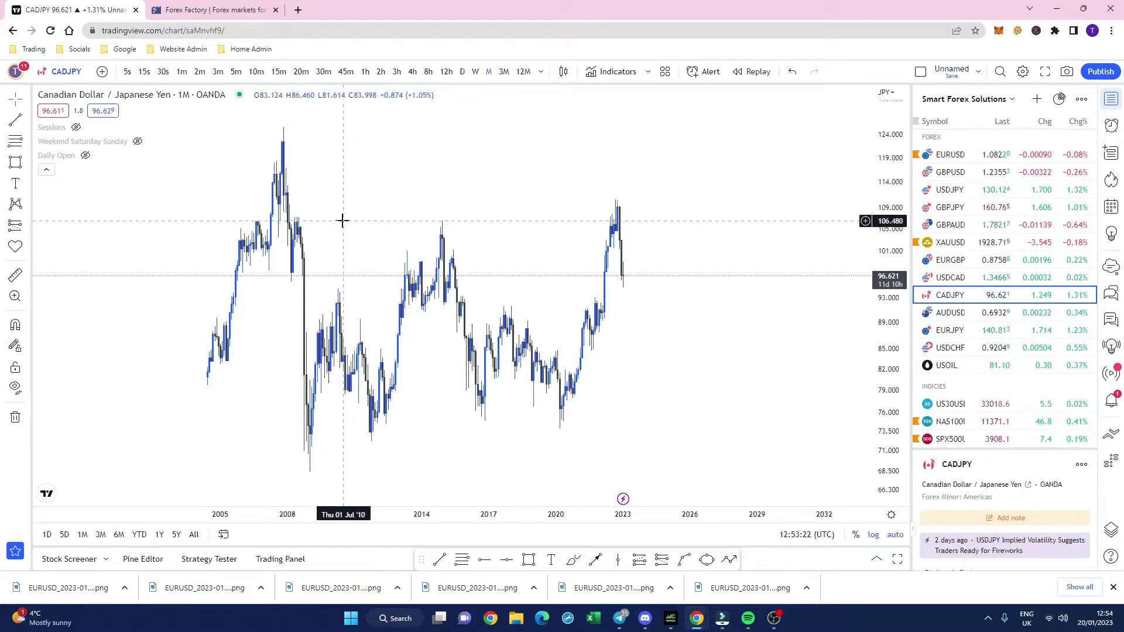
{"action": "left_click_drag", "start_coordinate": [339, 221], "coordinate": [428, 217]}
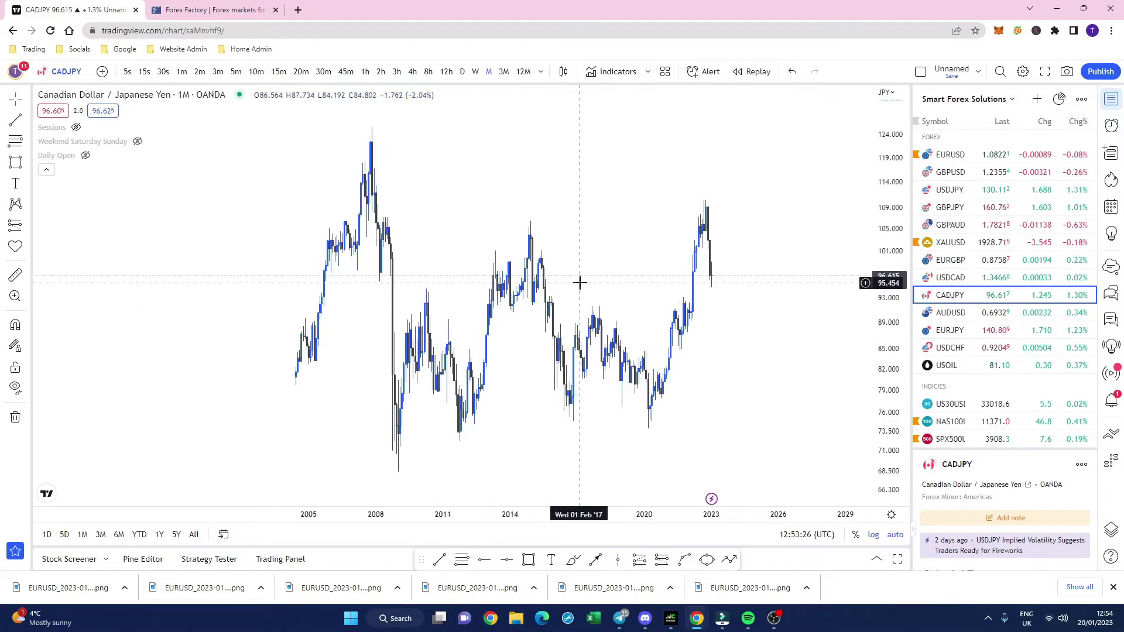
{"action": "left_click", "coordinate": [463, 72]}
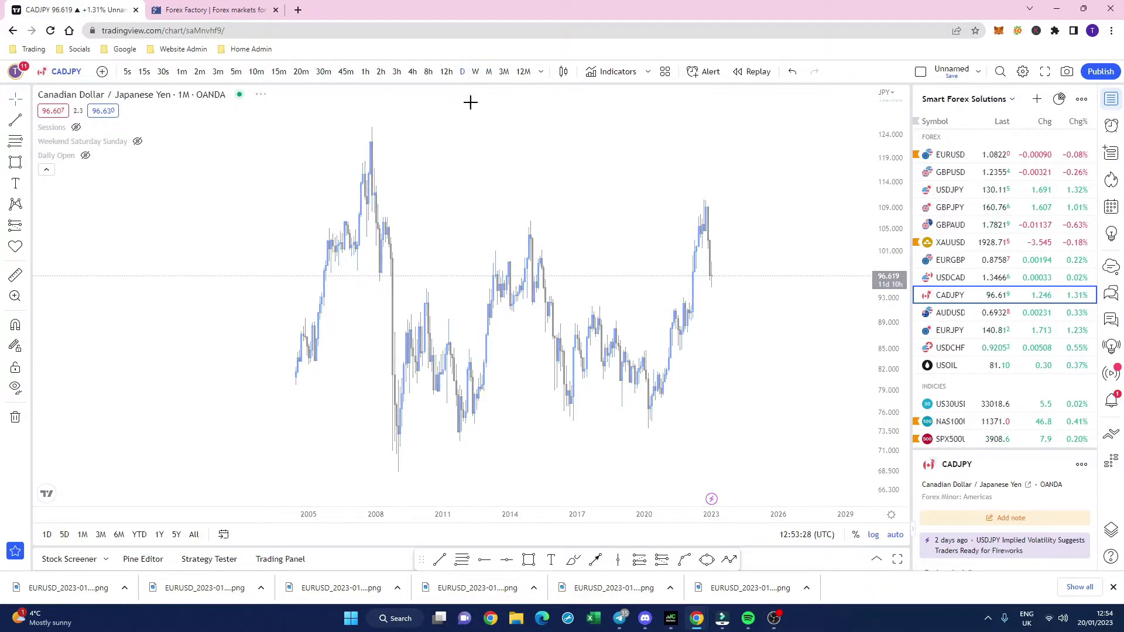
{"action": "left_click_drag", "start_coordinate": [557, 252], "coordinate": [452, 255]}
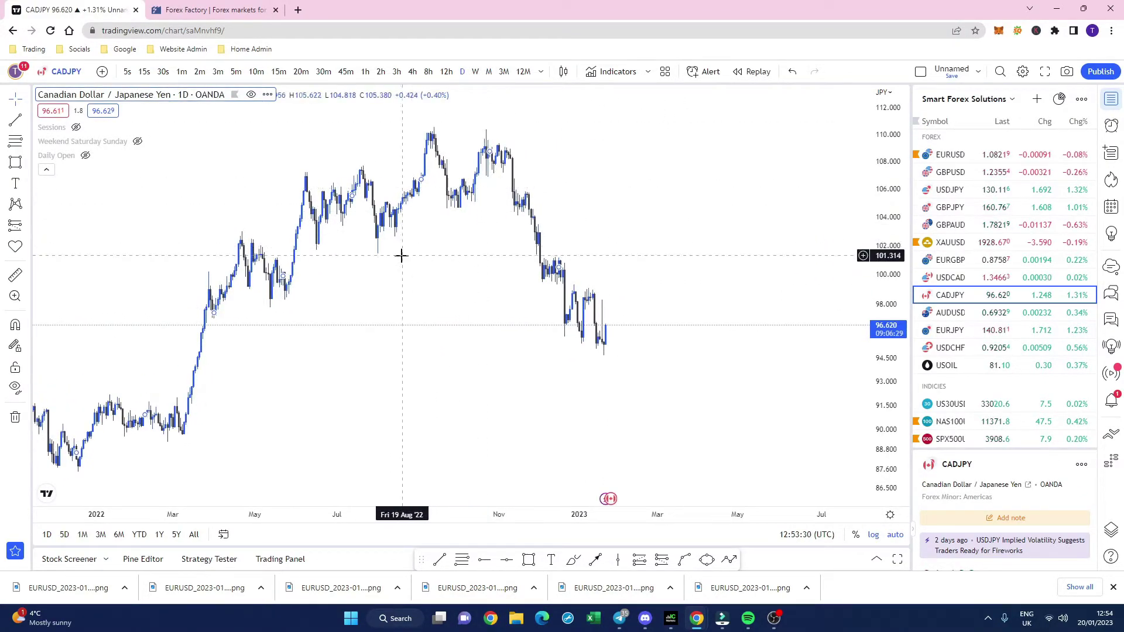
{"action": "scroll", "coordinate": [545, 281], "scroll_direction": "up", "scroll_amount": 3}
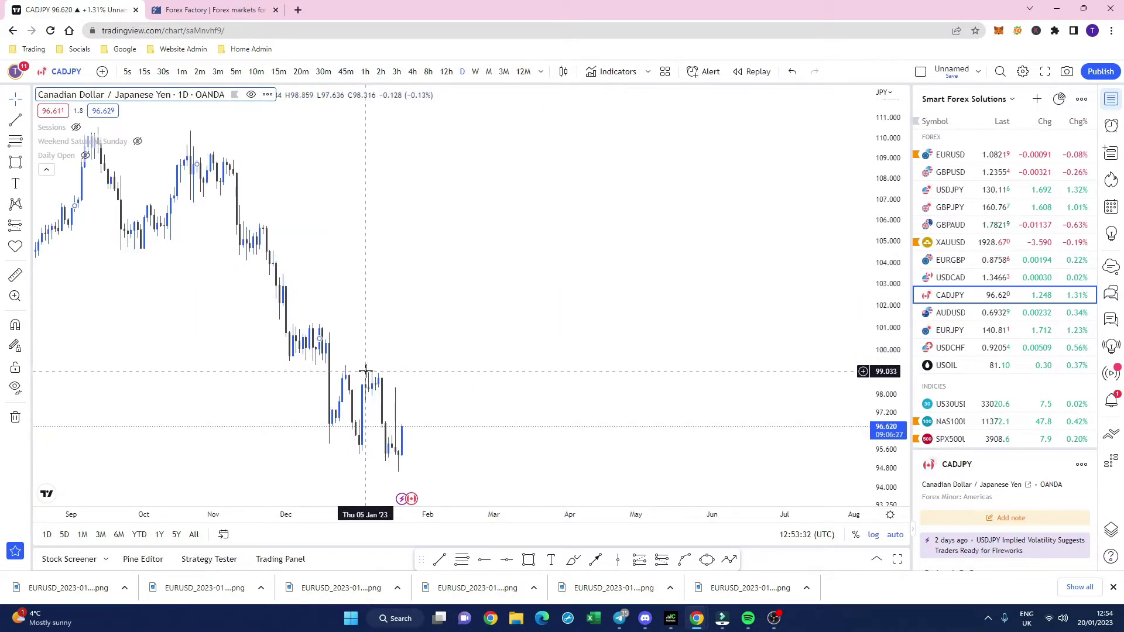
- Set CADJPY to the 4-hour timeframe and draw a horizontal line over the early January highs at about 99.0
{"action": "left_click", "coordinate": [413, 72]}
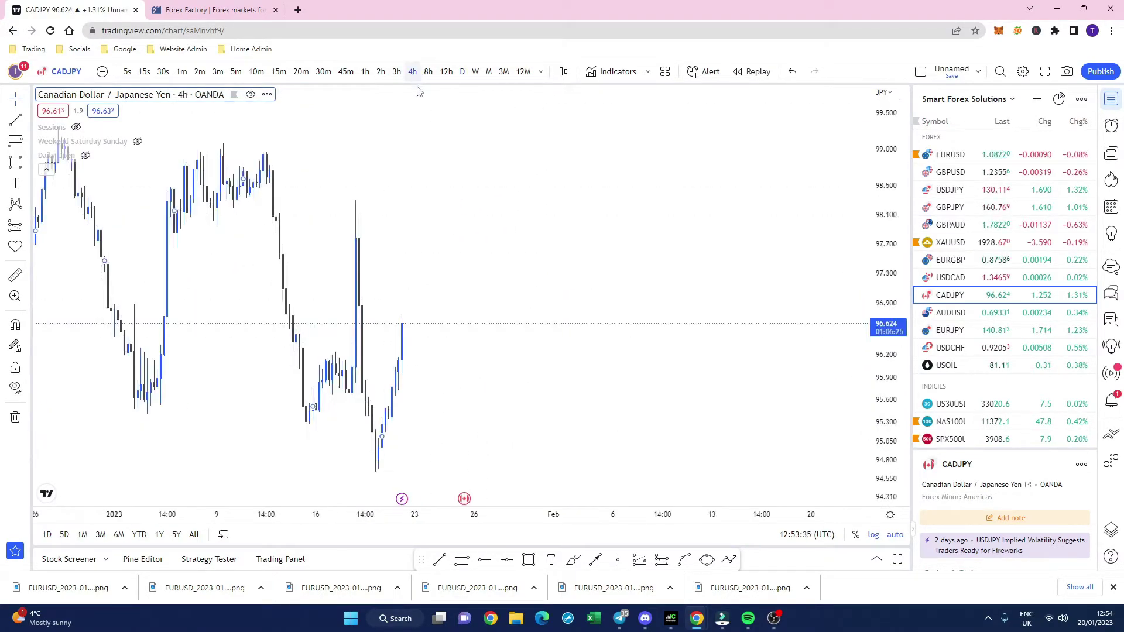
{"action": "left_click_drag", "start_coordinate": [299, 158], "coordinate": [479, 204]}
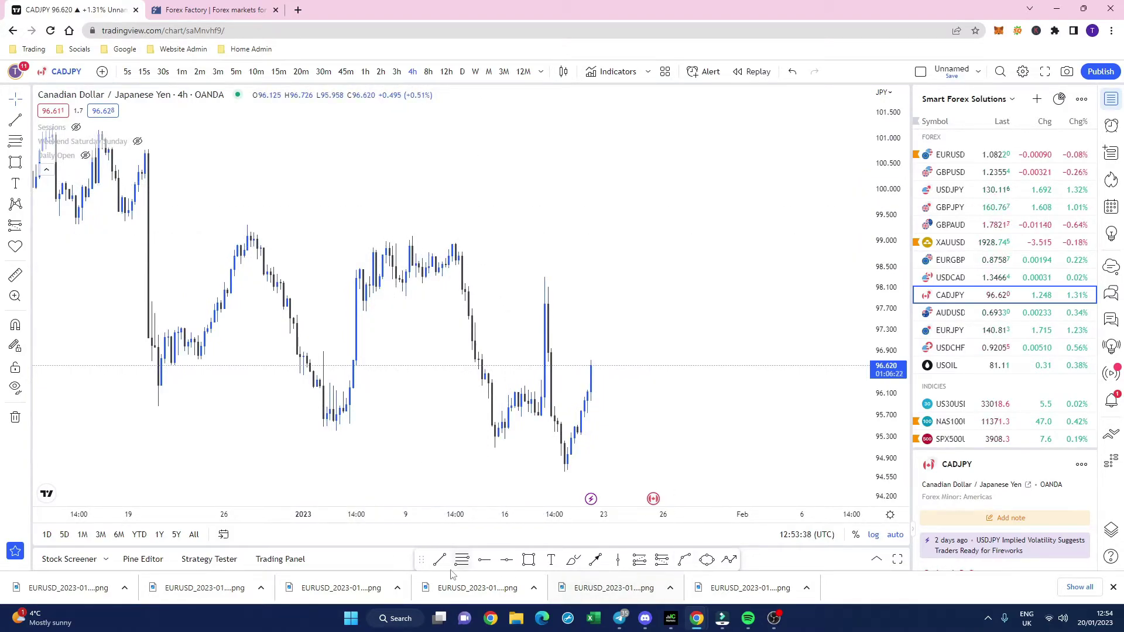
{"action": "left_click_drag", "start_coordinate": [348, 239], "coordinate": [485, 239]}
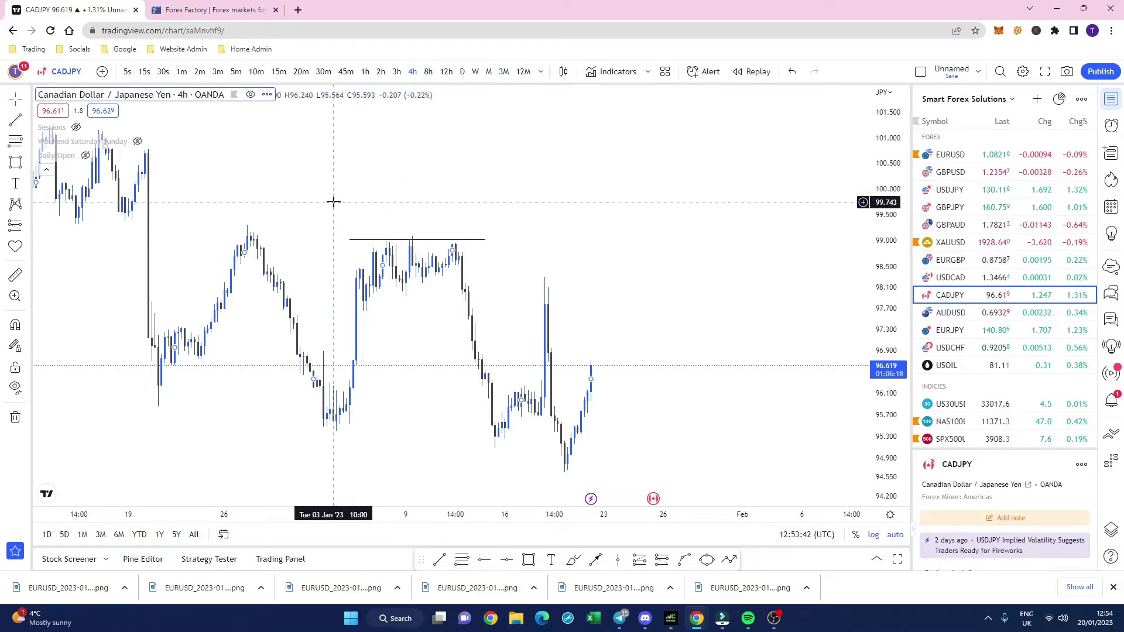
- Draw a short horizontal line at about 100.7 over the high just before the sharp 20 December CADJPY drop
{"action": "scroll", "coordinate": [358, 201], "scroll_direction": "left", "scroll_amount": 5}
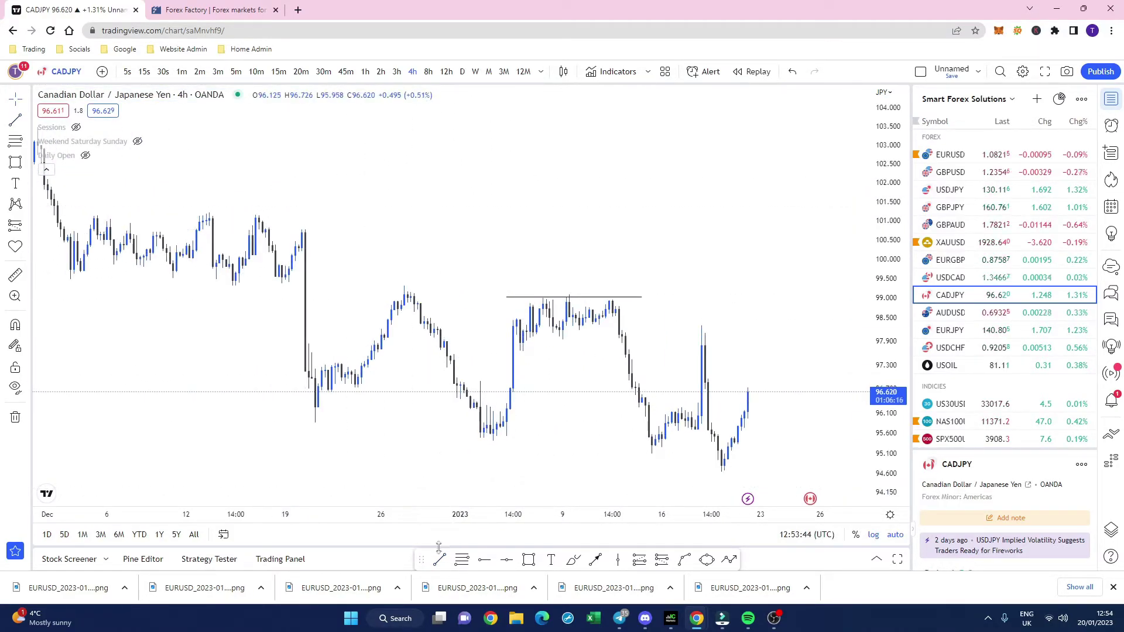
{"action": "left_click", "coordinate": [292, 228], "text": "shift"}
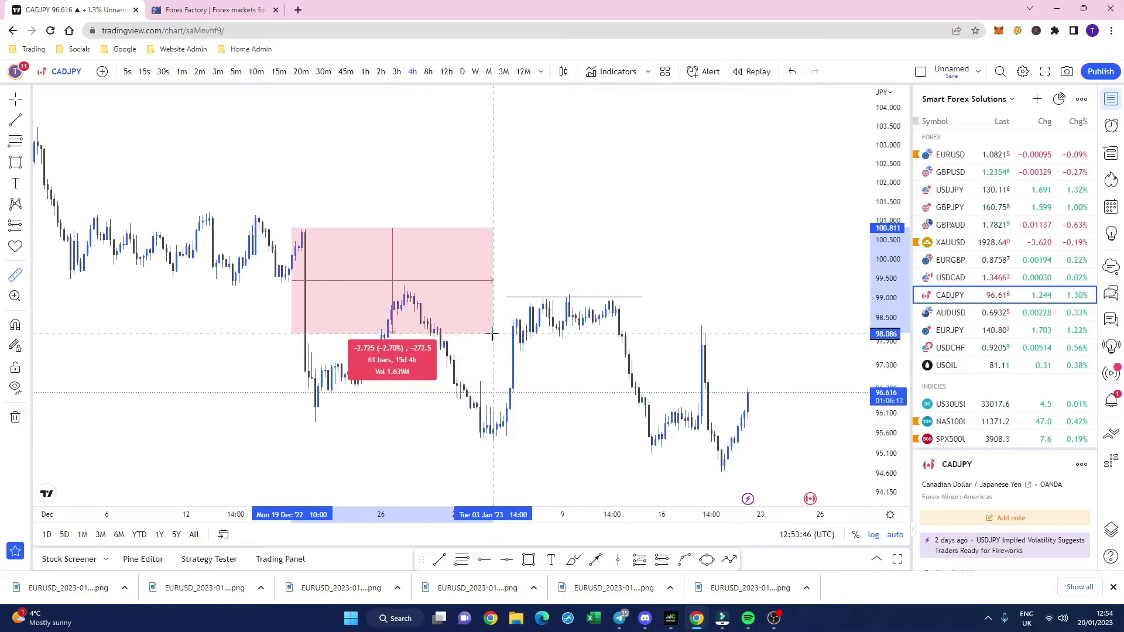
{"action": "left_click", "coordinate": [527, 354]}
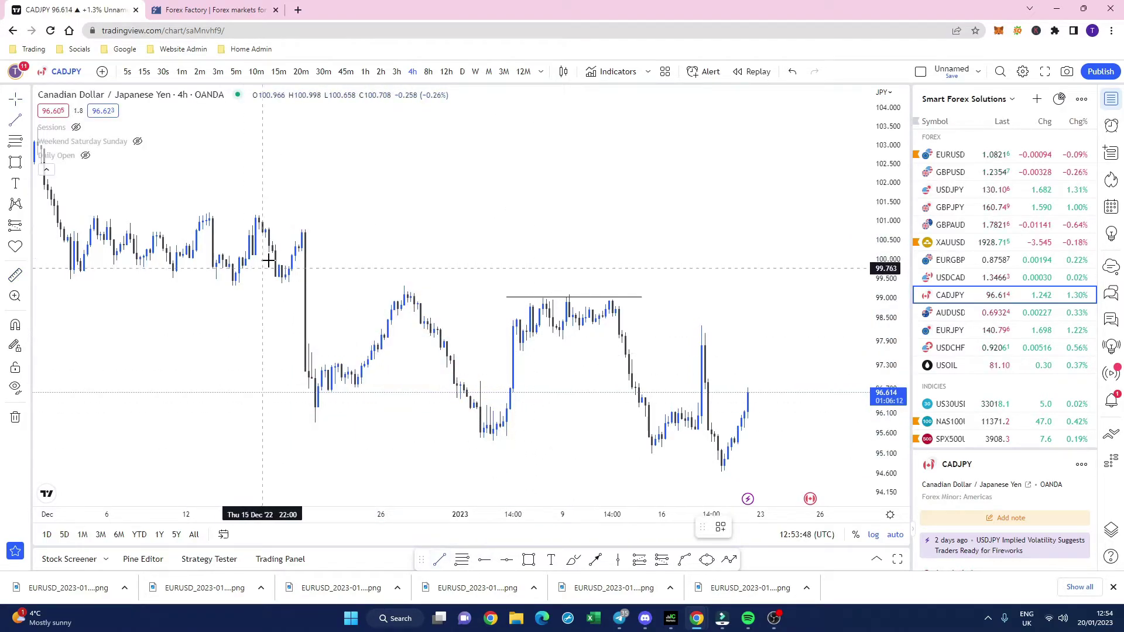
- Draw a horizontal line over the mid-December CADJPY highs at about 101.20, from 12 to 21 December
{"action": "left_click_drag", "start_coordinate": [357, 256], "coordinate": [439, 261]}
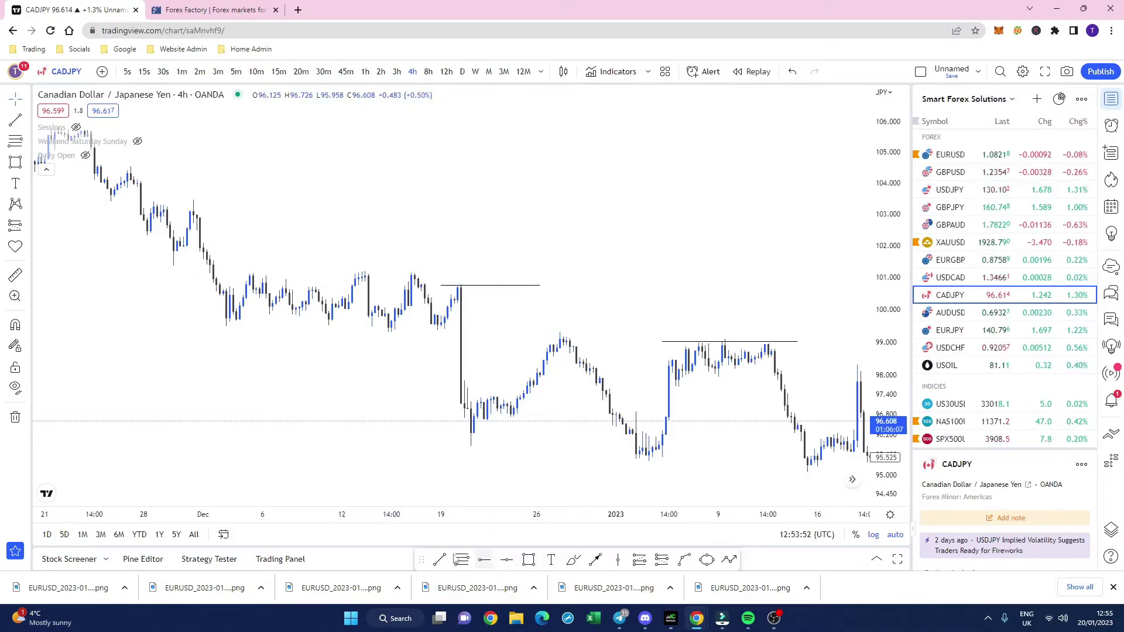
{"action": "left_click_drag", "start_coordinate": [348, 270], "coordinate": [486, 270]}
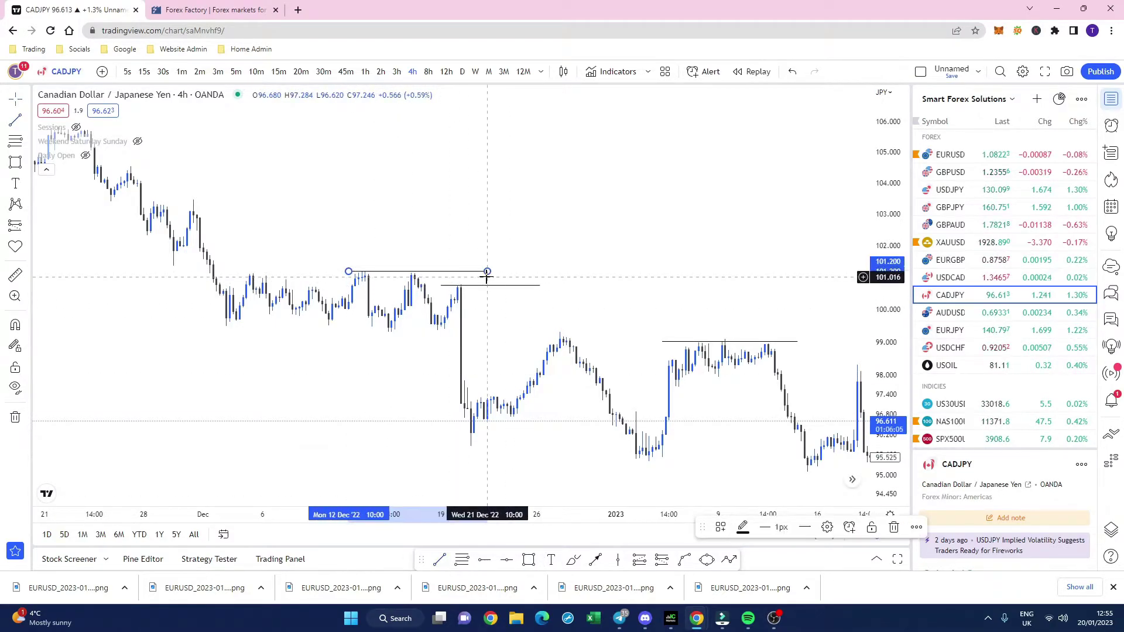
{"action": "mouse_move", "coordinate": [296, 210]}
{"action": "left_mouse_down"}
{"action": "mouse_move", "coordinate": [443, 225]}
{"action": "mouse_move", "coordinate": [434, 229]}
{"action": "left_mouse_up"}
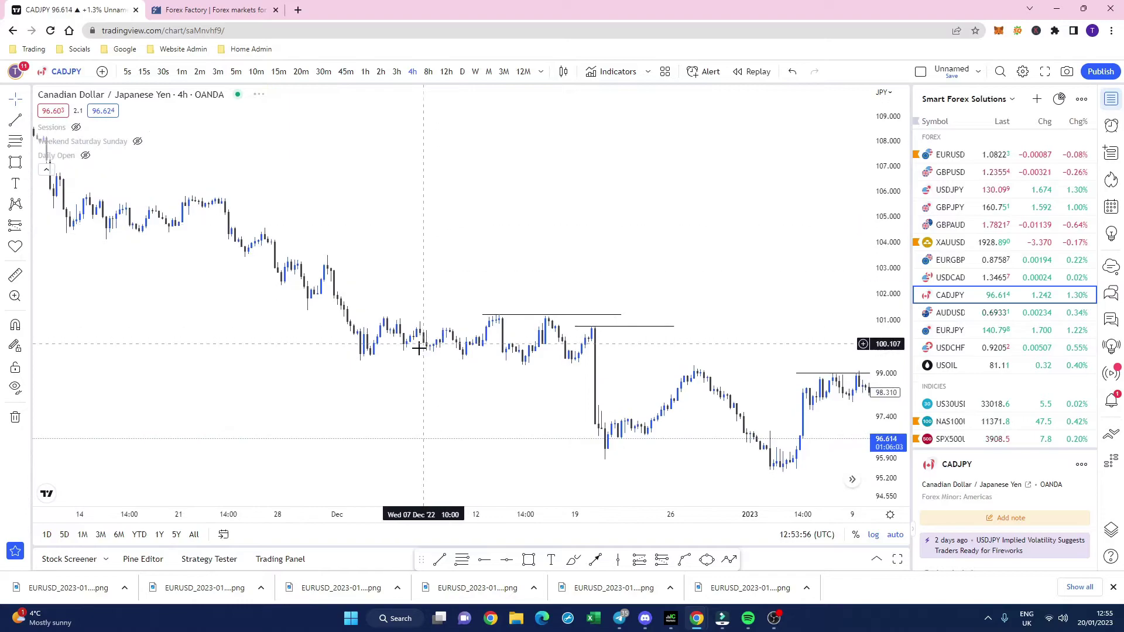
- Draw a short horizontal line at about 103.4 over the late November CADJPY highs
{"action": "left_click_drag", "start_coordinate": [363, 255], "coordinate": [574, 274]}
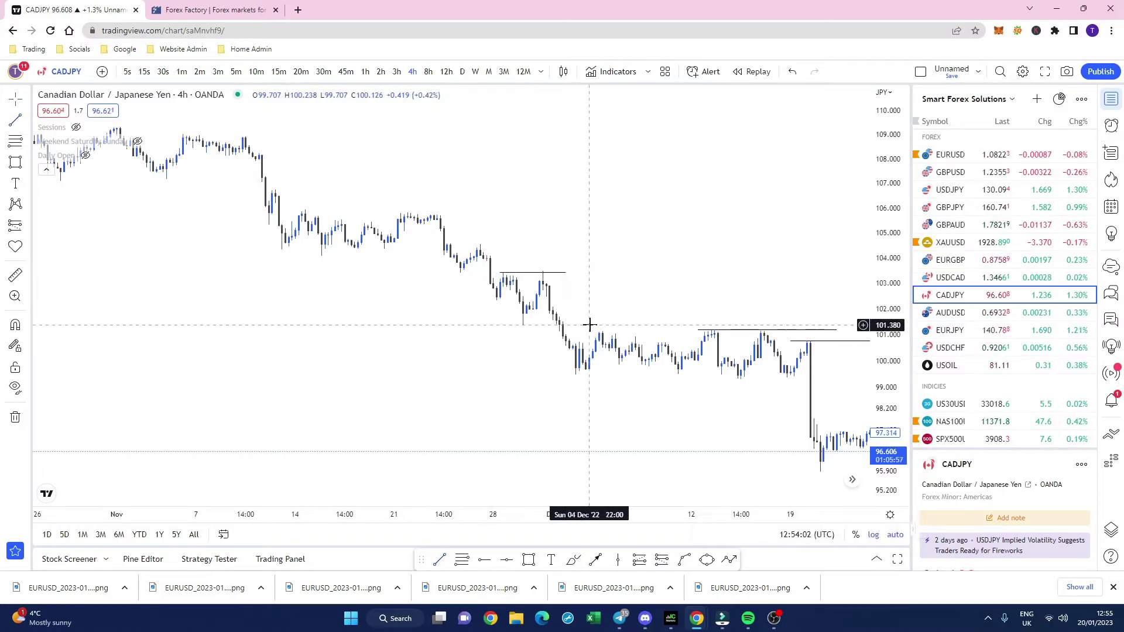
{"action": "left_click_drag", "start_coordinate": [590, 327], "coordinate": [447, 376]}
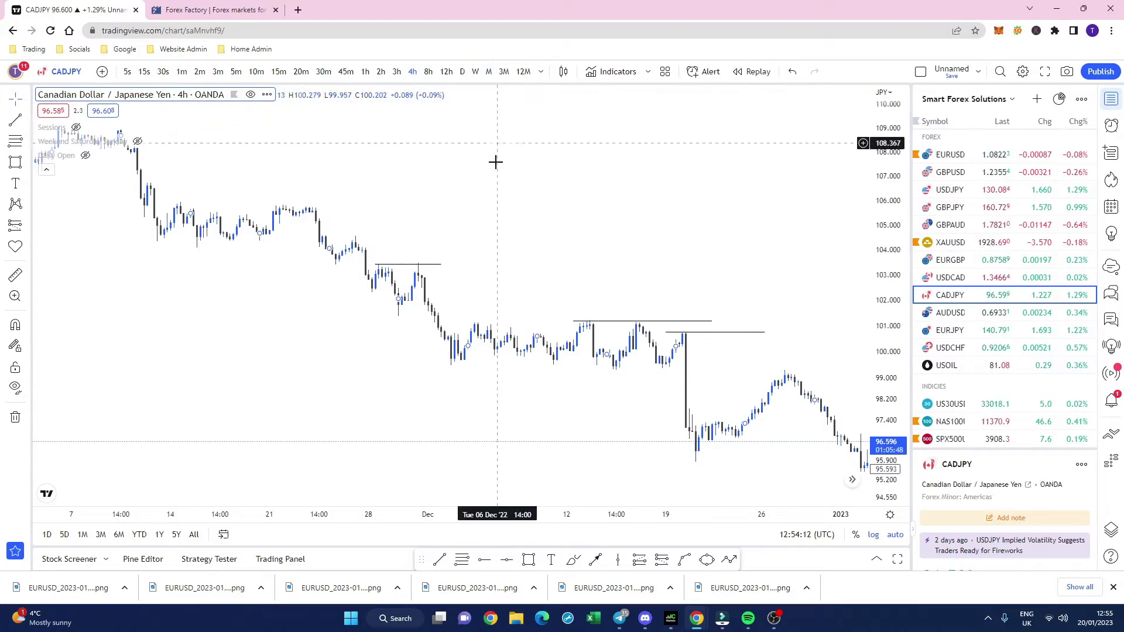
{"action": "left_click_drag", "start_coordinate": [500, 224], "coordinate": [363, 229]}
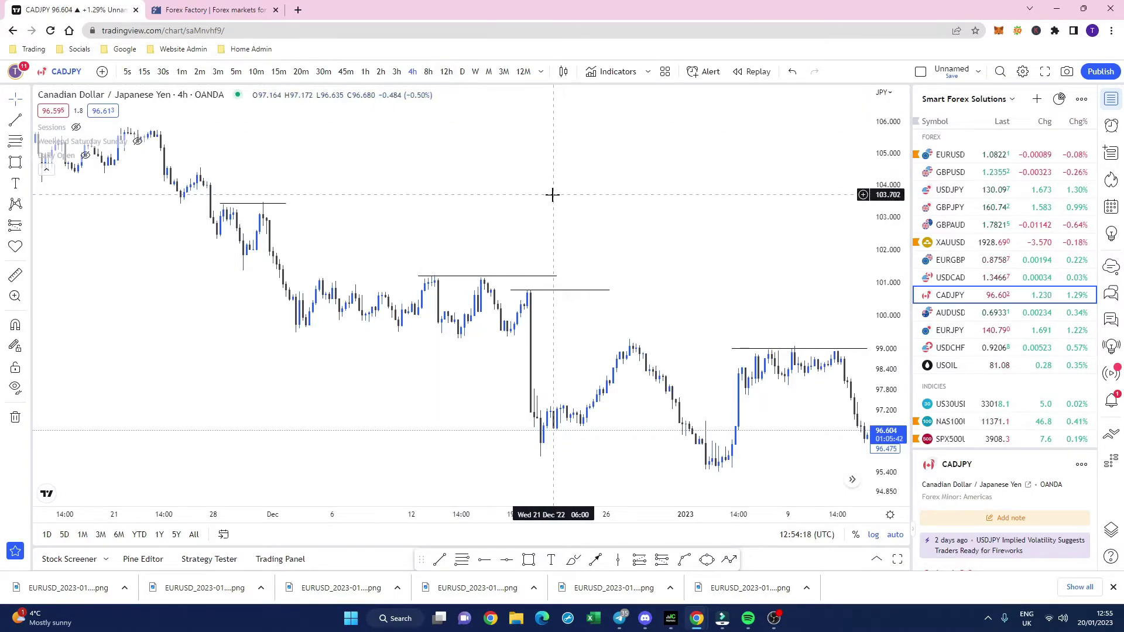
{"action": "left_click_drag", "start_coordinate": [553, 193], "coordinate": [441, 176]}
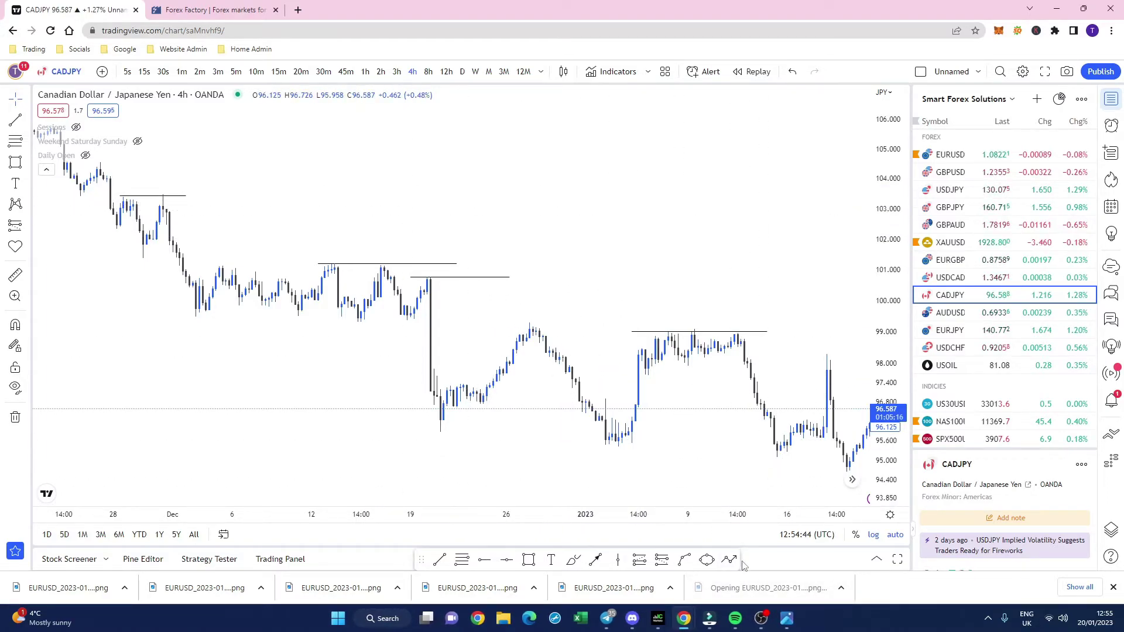
- Draw a zigzag arrow above the mid-December CADJPY price, peaking near 105.8, making a lower high near 104.5 and ending near 100
{"action": "left_click", "coordinate": [380, 150]}
{"action": "left_click", "coordinate": [407, 213]}
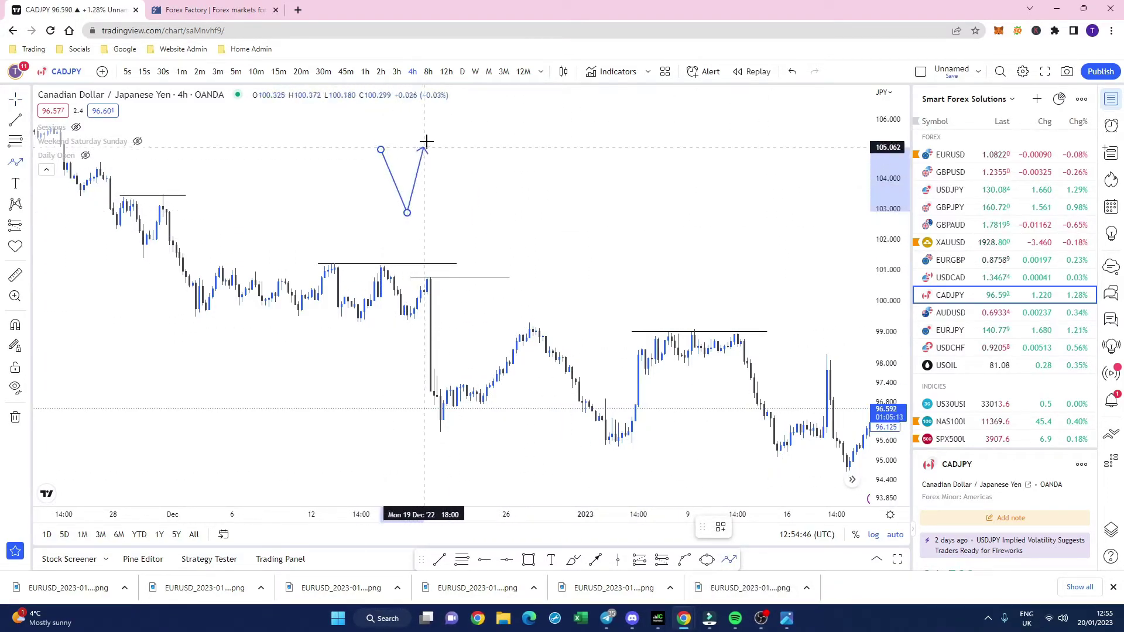
{"action": "left_click", "coordinate": [437, 124]}
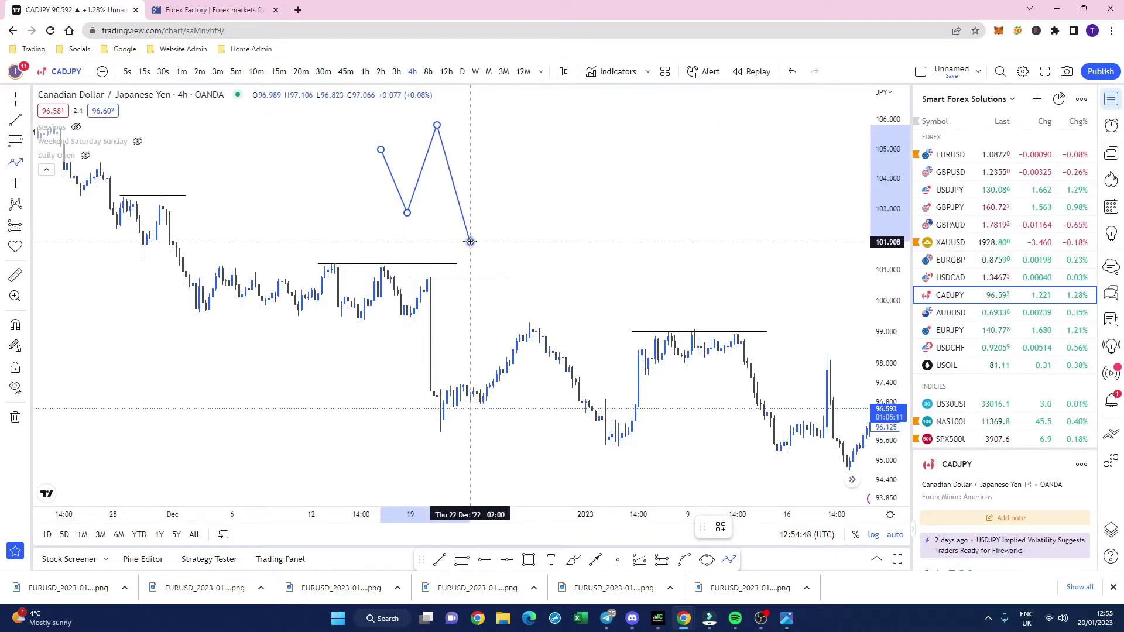
{"action": "left_click", "coordinate": [470, 240]}
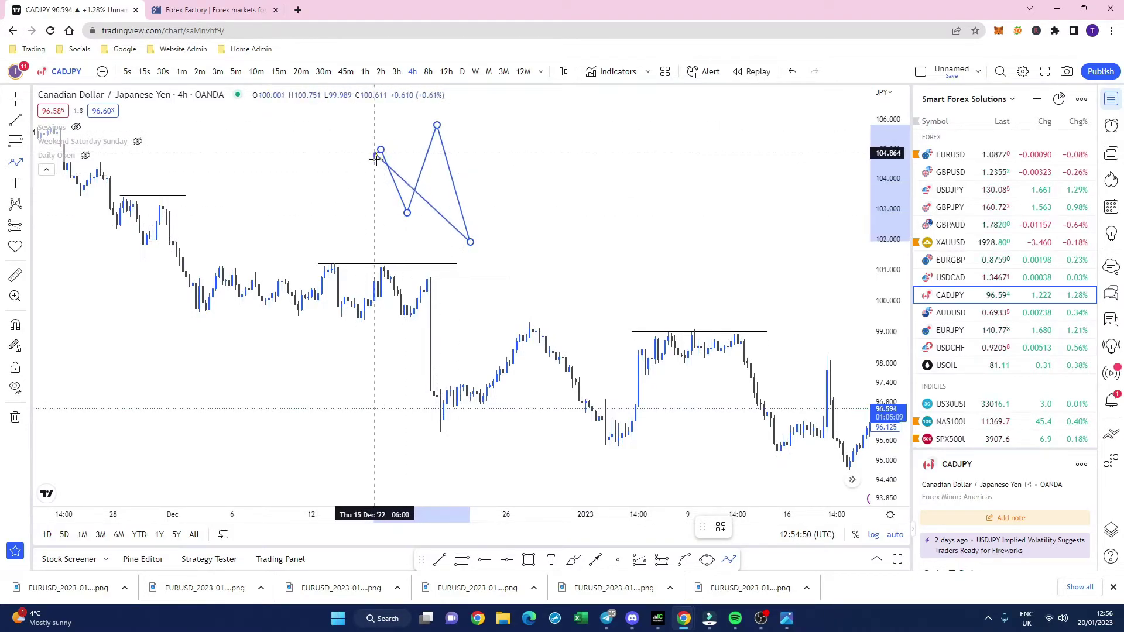
{"action": "left_click", "coordinate": [493, 164]}
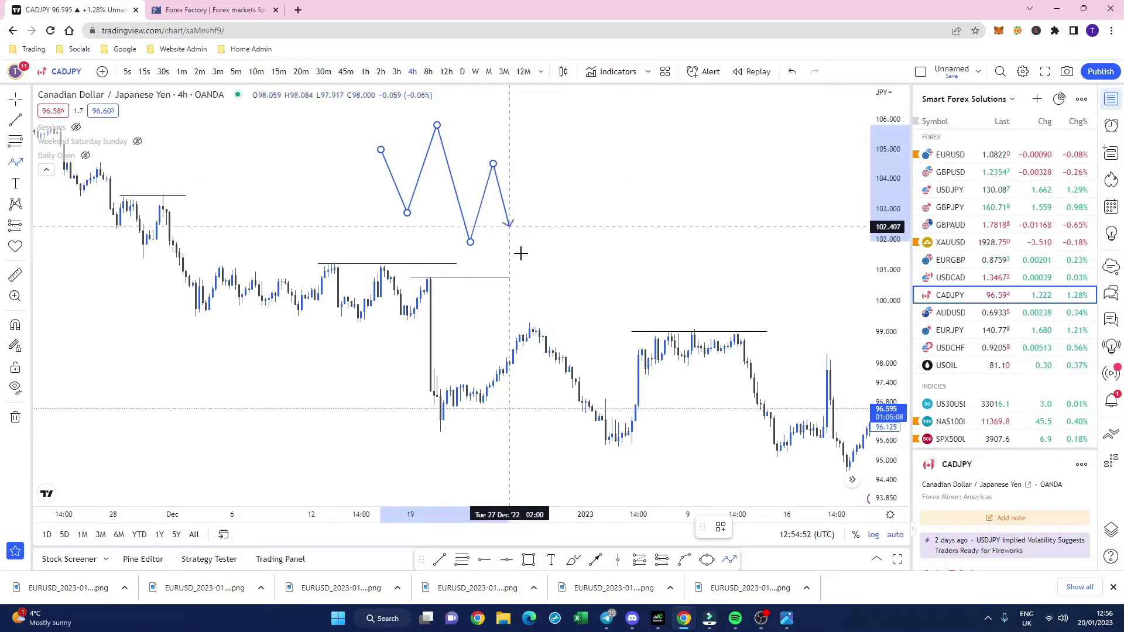
{"action": "double_click", "coordinate": [551, 296]}
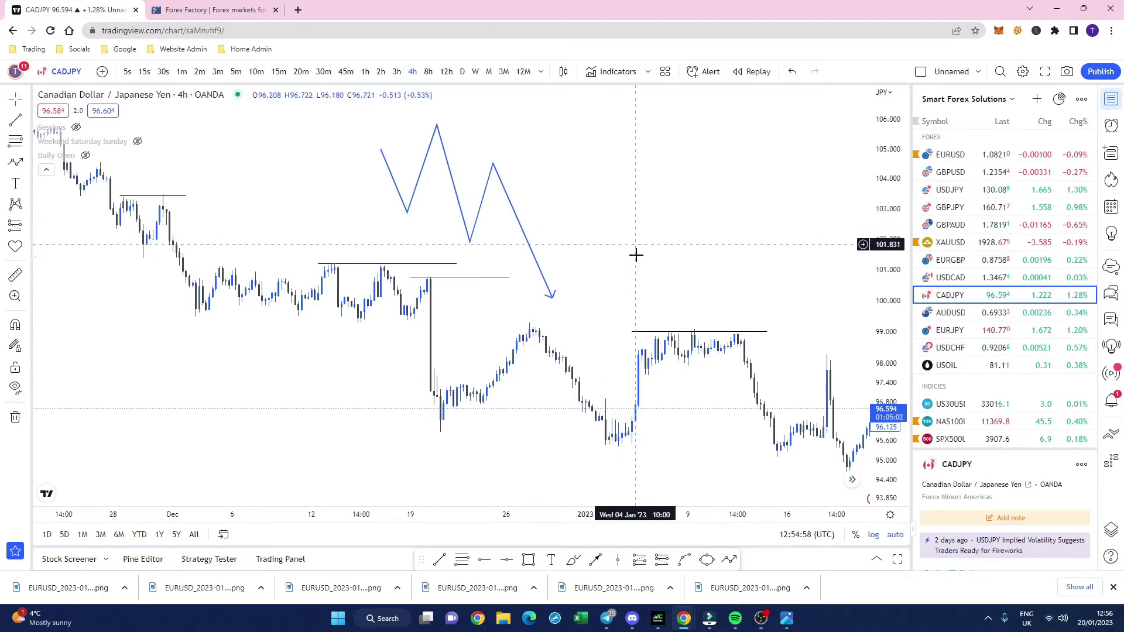
- Switch the chart to EURJPY and draw a horizontal line at about 142.8 across the late December and mid-January highs
{"action": "scroll", "coordinate": [440, 269], "scroll_direction": "right", "scroll_amount": 4}
{"action": "key", "text": "Down"}
{"action": "key", "text": "Down"}
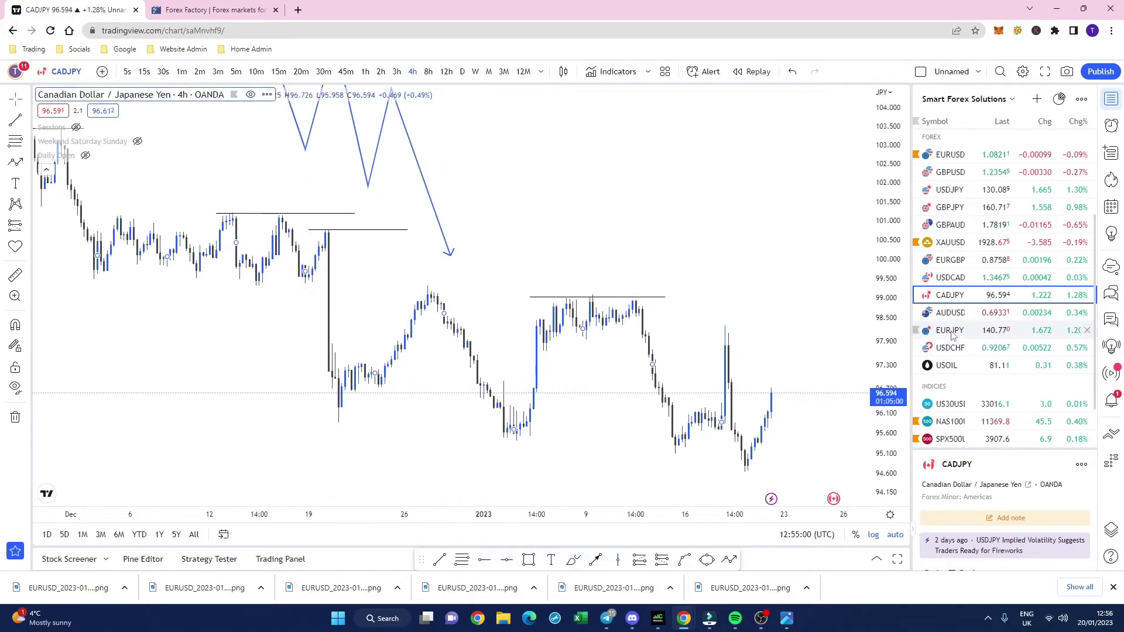
{"action": "right_click", "coordinate": [549, 164]}
{"action": "left_click", "coordinate": [597, 432]}
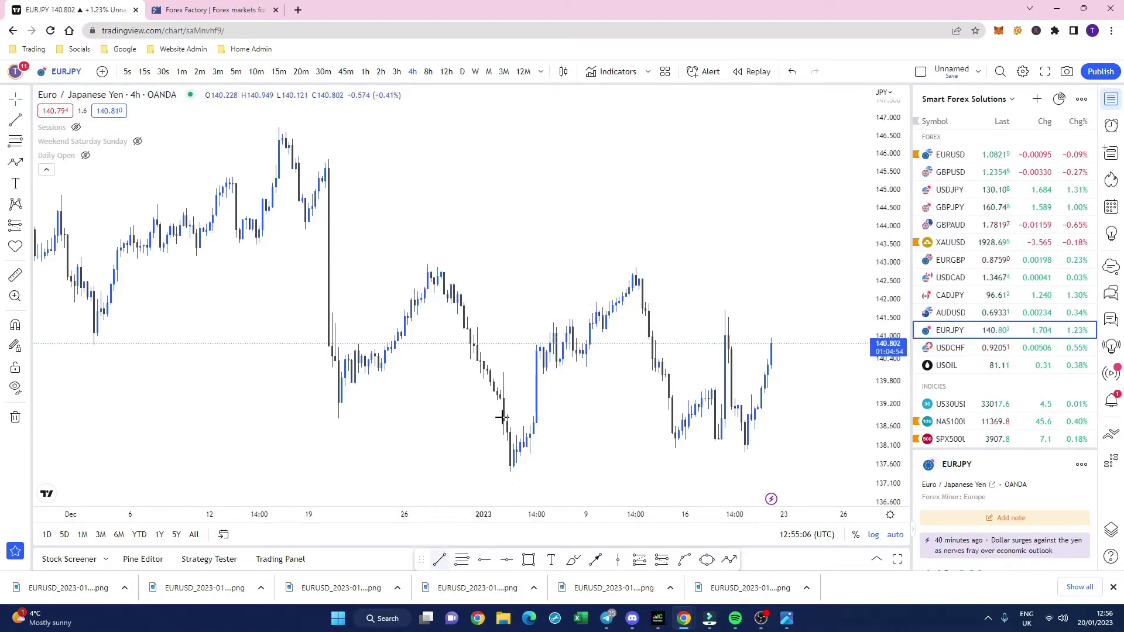
{"action": "left_click_drag", "start_coordinate": [501, 421], "coordinate": [443, 240]}
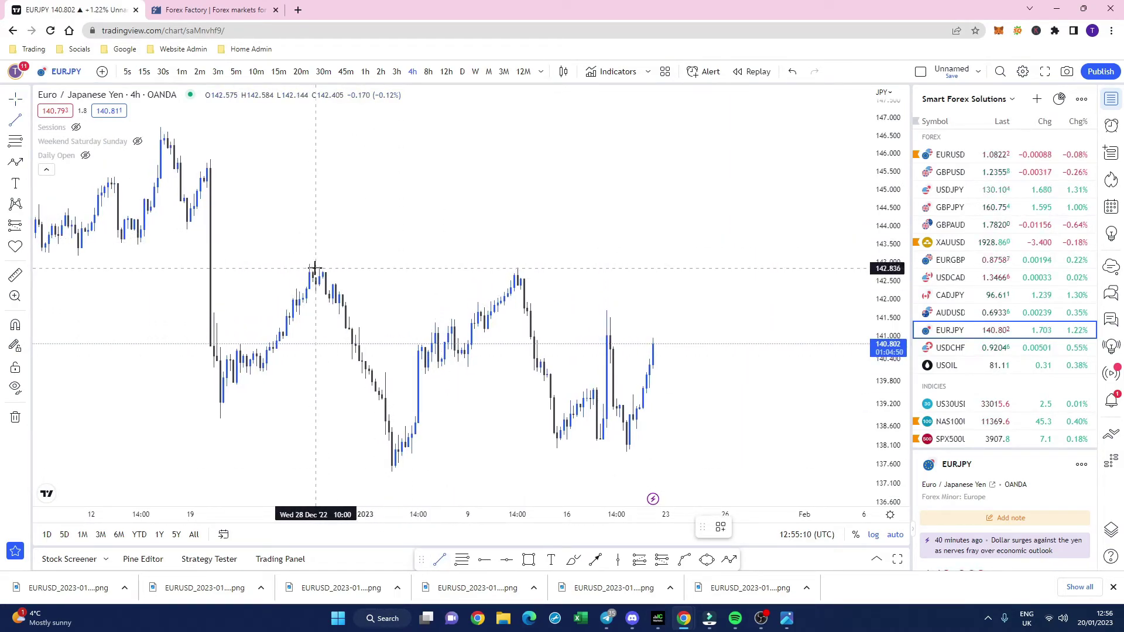
{"action": "left_click_drag", "start_coordinate": [315, 267], "coordinate": [532, 269]}
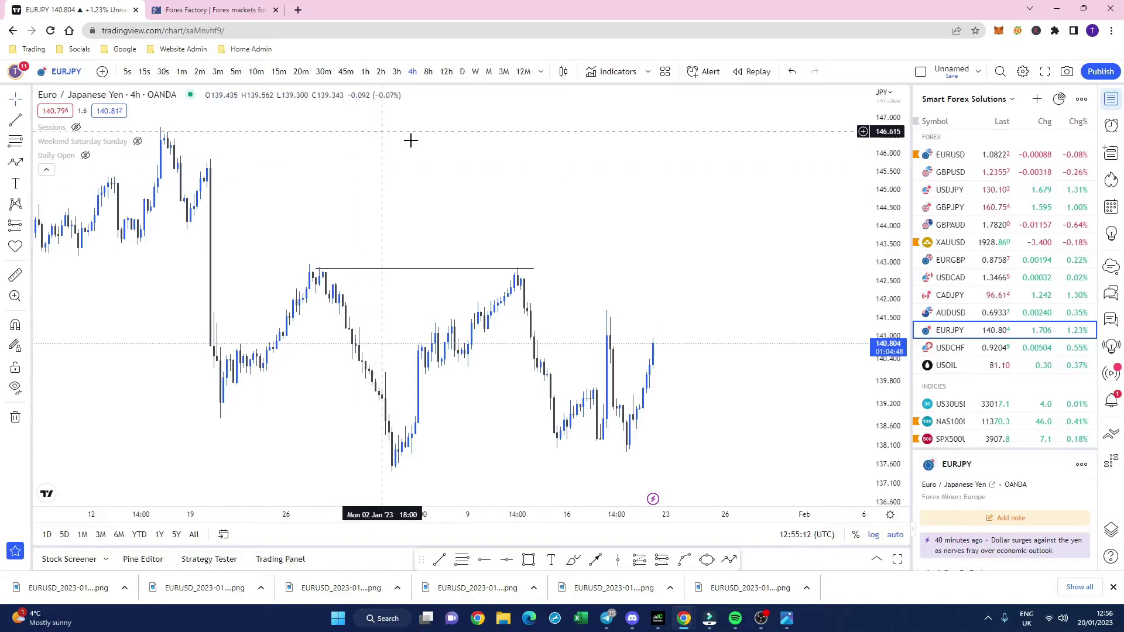
- Draw a horizontal line at about 137.95 under the mid-January EURJPY lows, starting around 13 January
{"action": "left_click_drag", "start_coordinate": [582, 444], "coordinate": [489, 436]}
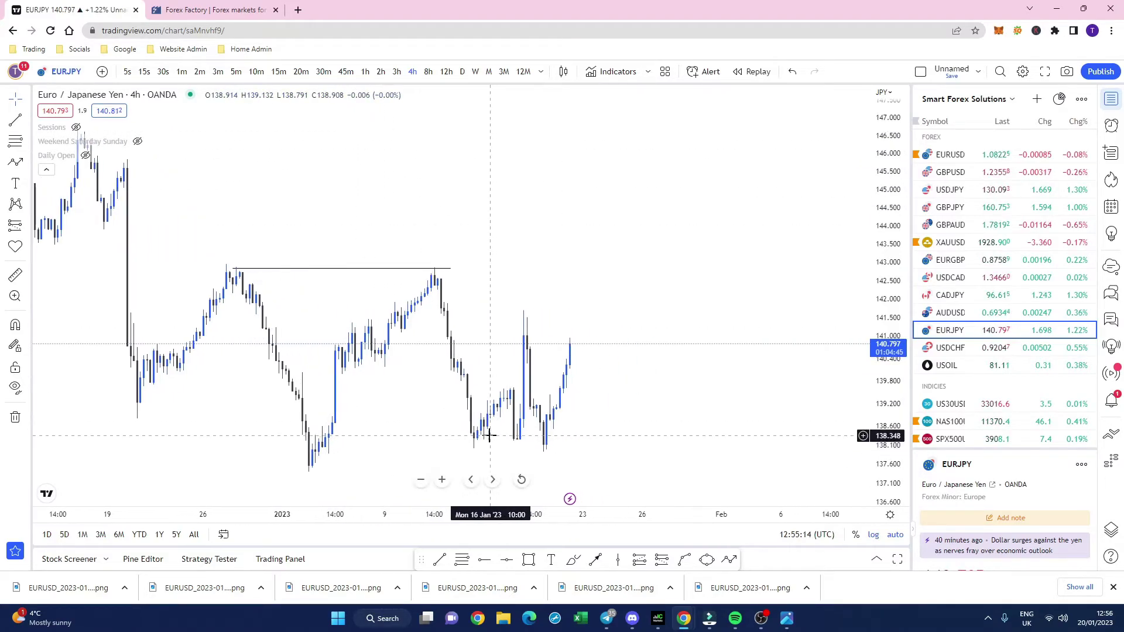
{"action": "left_click", "coordinate": [441, 559]}
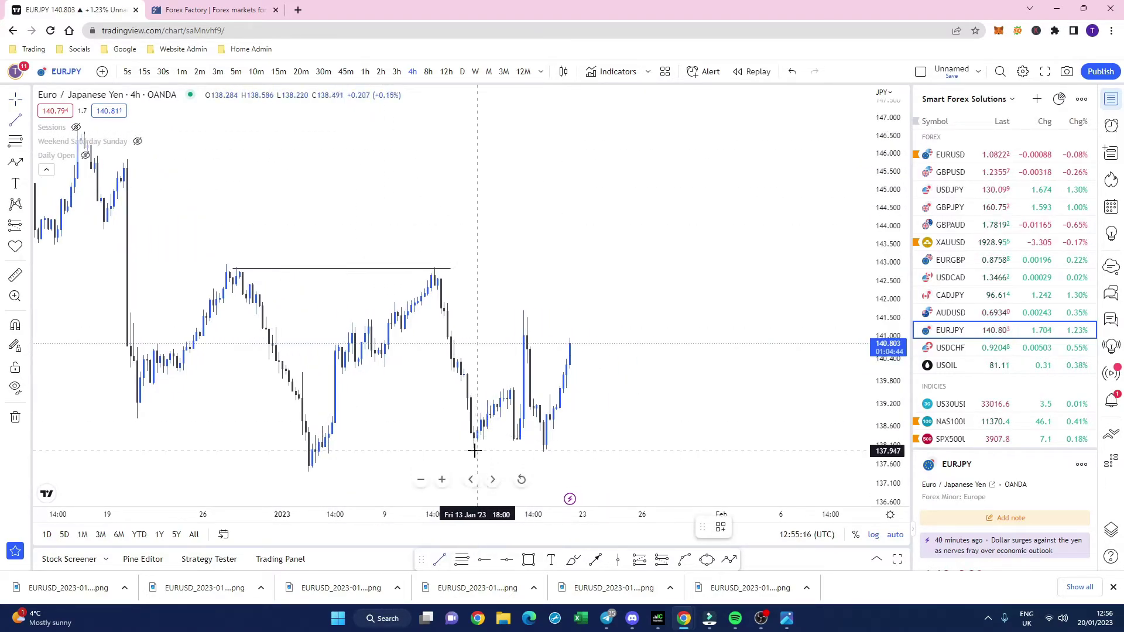
{"action": "left_click", "coordinate": [468, 450]}
{"action": "left_click", "coordinate": [573, 450]}
{"action": "left_click", "coordinate": [621, 380]}
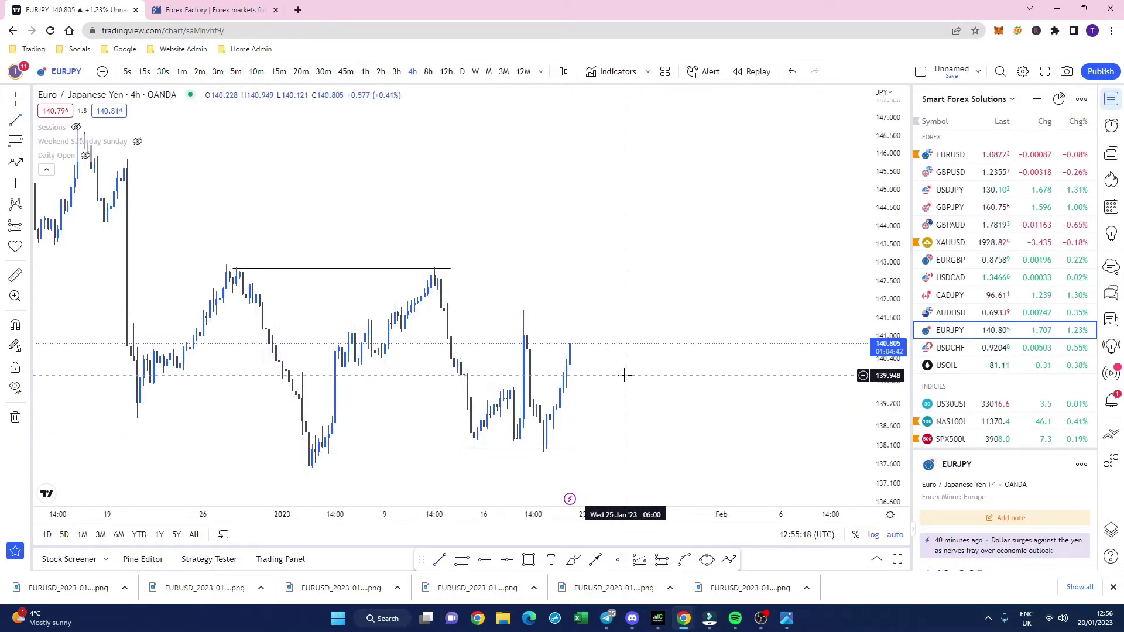
- Set EURJPY to the daily timeframe and draw a horizontal line at about 137.4 under the late September and early January lows
{"action": "scroll", "coordinate": [478, 177], "scroll_direction": "left", "scroll_amount": 10}
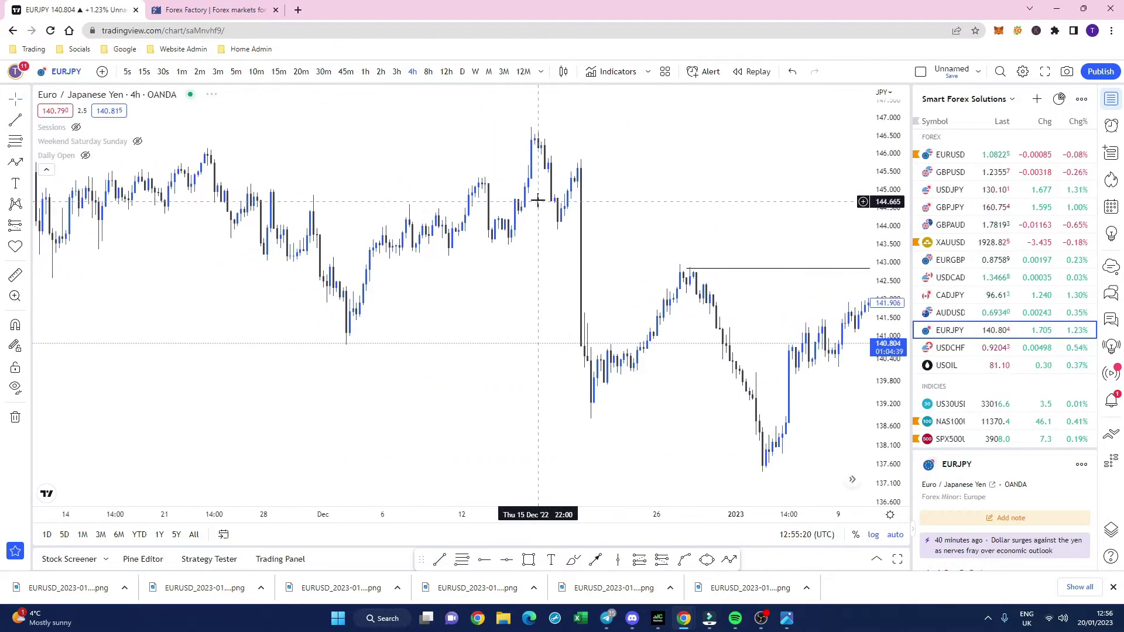
{"action": "scroll", "coordinate": [230, 185], "scroll_direction": "left", "scroll_amount": 6}
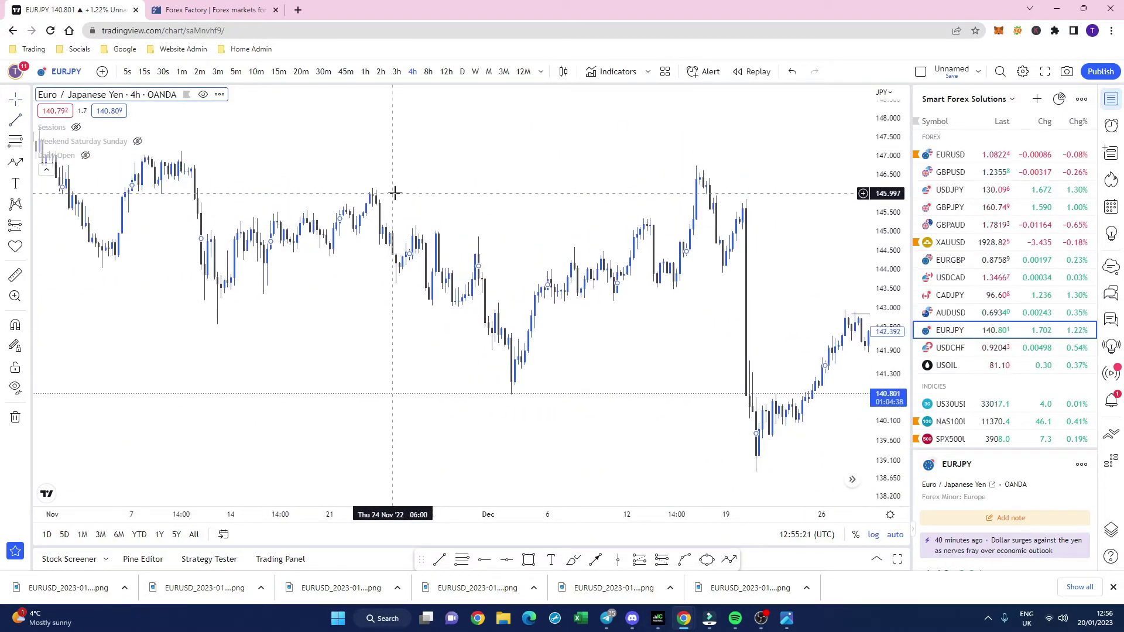
{"action": "left_click", "coordinate": [462, 72]}
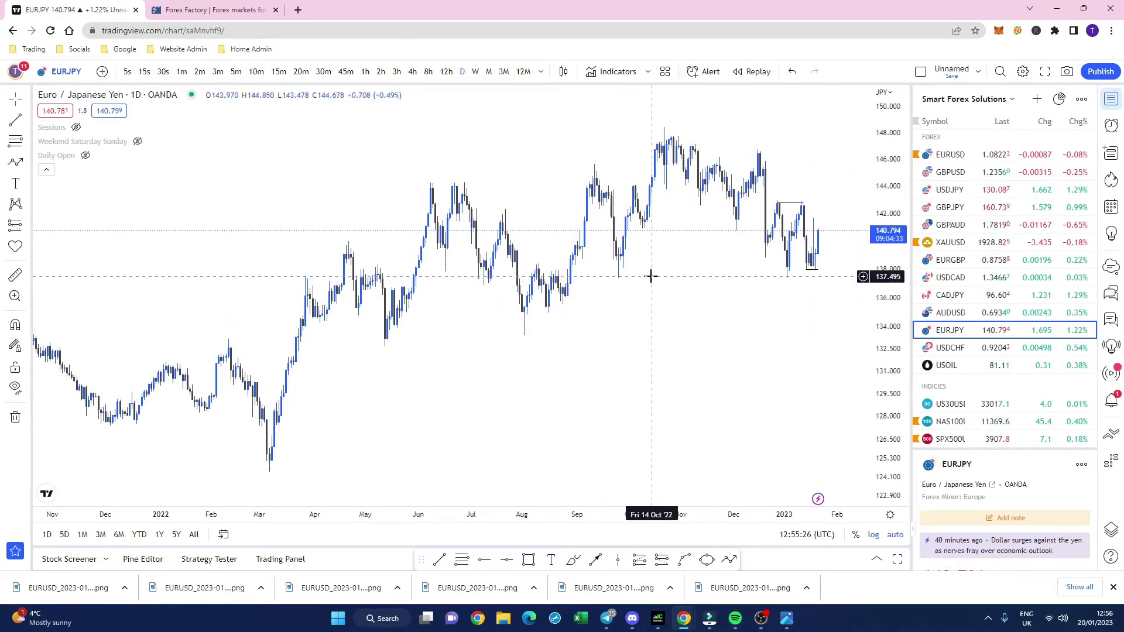
{"action": "left_click_drag", "start_coordinate": [659, 277], "coordinate": [402, 295]}
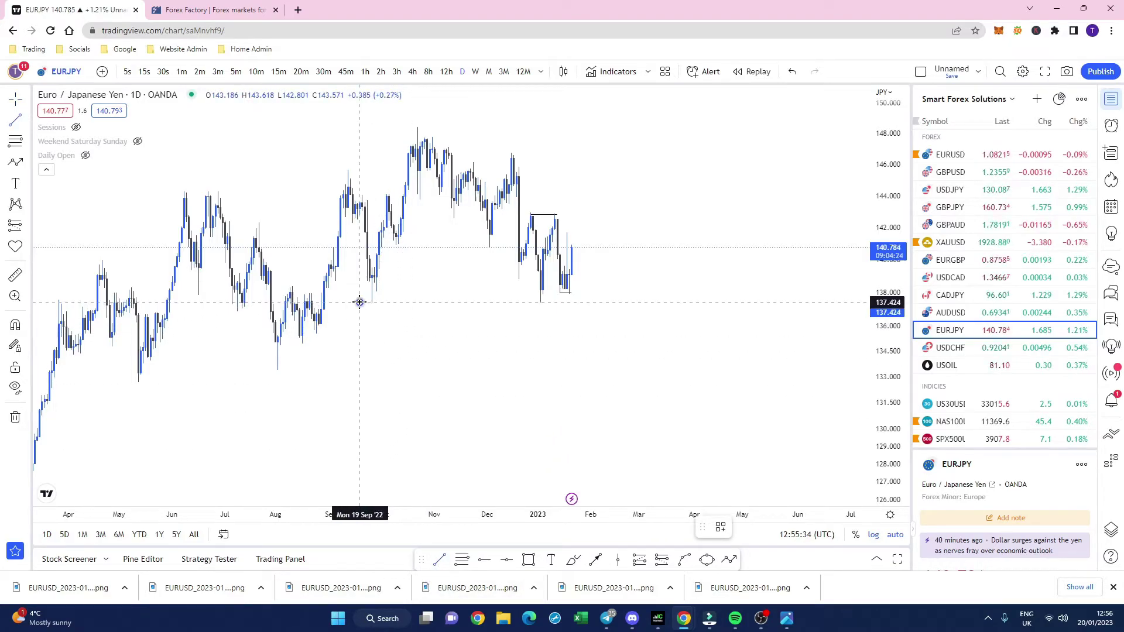
{"action": "left_click_drag", "start_coordinate": [360, 303], "coordinate": [556, 302]}
{"action": "left_click_drag", "start_coordinate": [525, 367], "coordinate": [504, 373]}
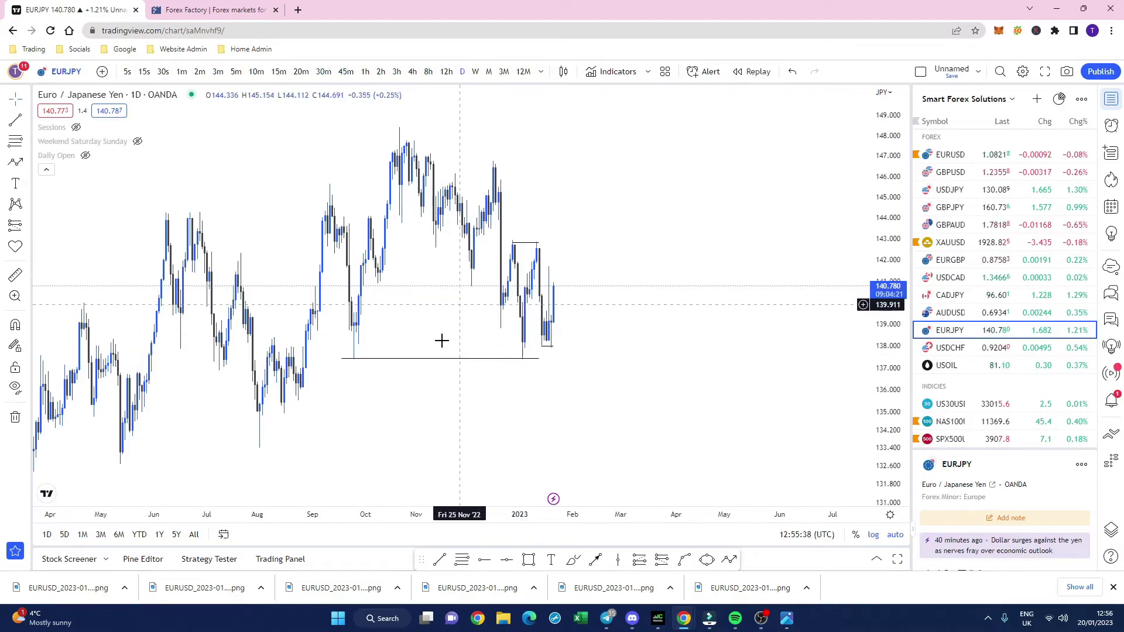
{"action": "left_click", "coordinate": [465, 359]}
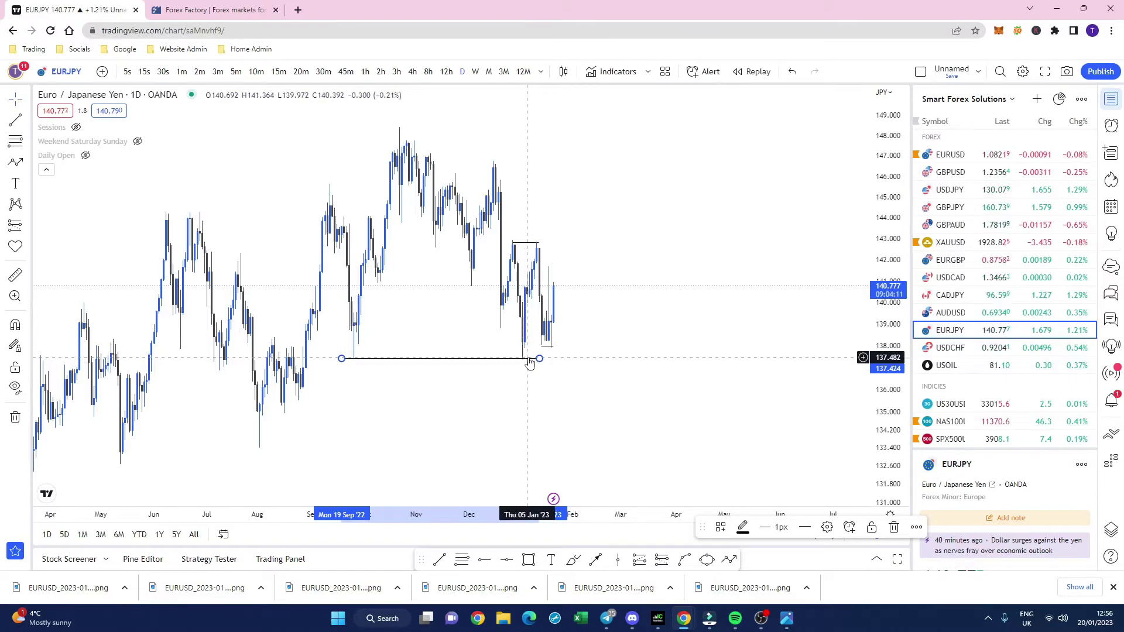
{"action": "left_click", "coordinate": [650, 221]}
- Draw a descending trend line along the EURJPY highs from about 148.0 on 27 October to about 143.96 on 28 December
{"action": "left_click_drag", "start_coordinate": [650, 221], "coordinate": [595, 258]}
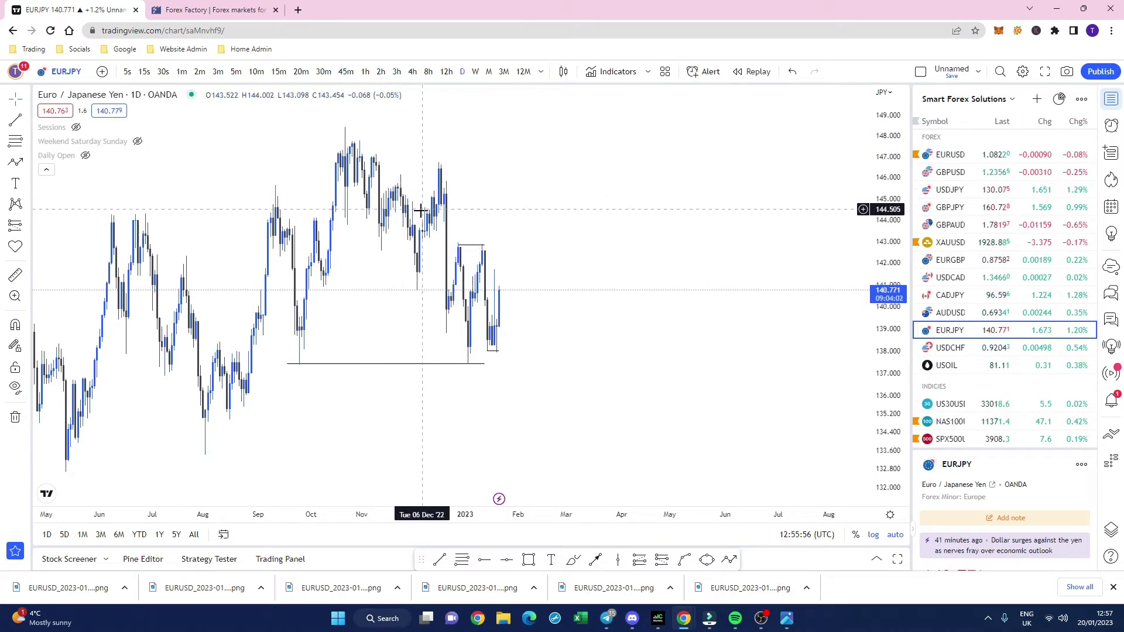
{"action": "left_click_drag", "start_coordinate": [421, 175], "coordinate": [616, 263]}
{"action": "scroll", "coordinate": [616, 263], "scroll_direction": "left", "scroll_amount": 3}
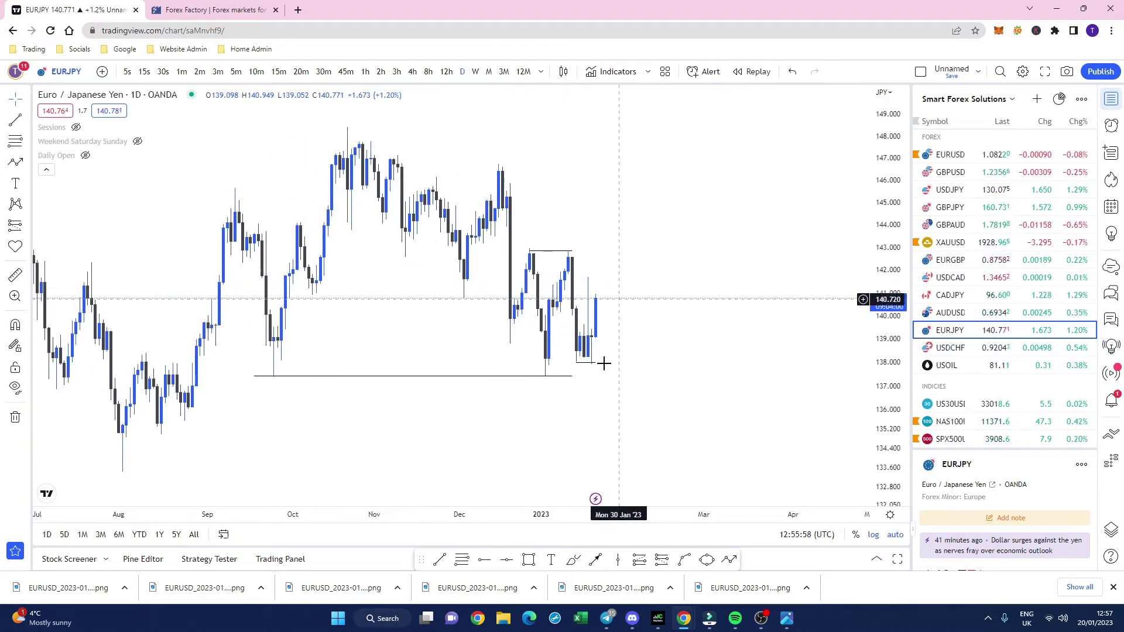
{"action": "left_click", "coordinate": [362, 135]}
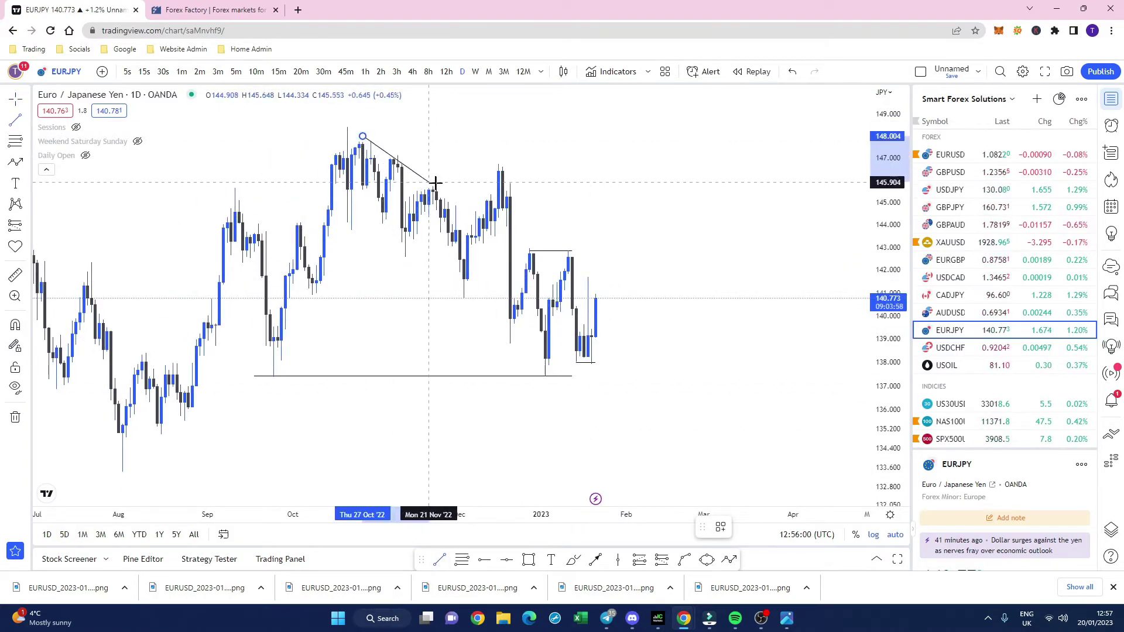
{"action": "left_click", "coordinate": [461, 190]}
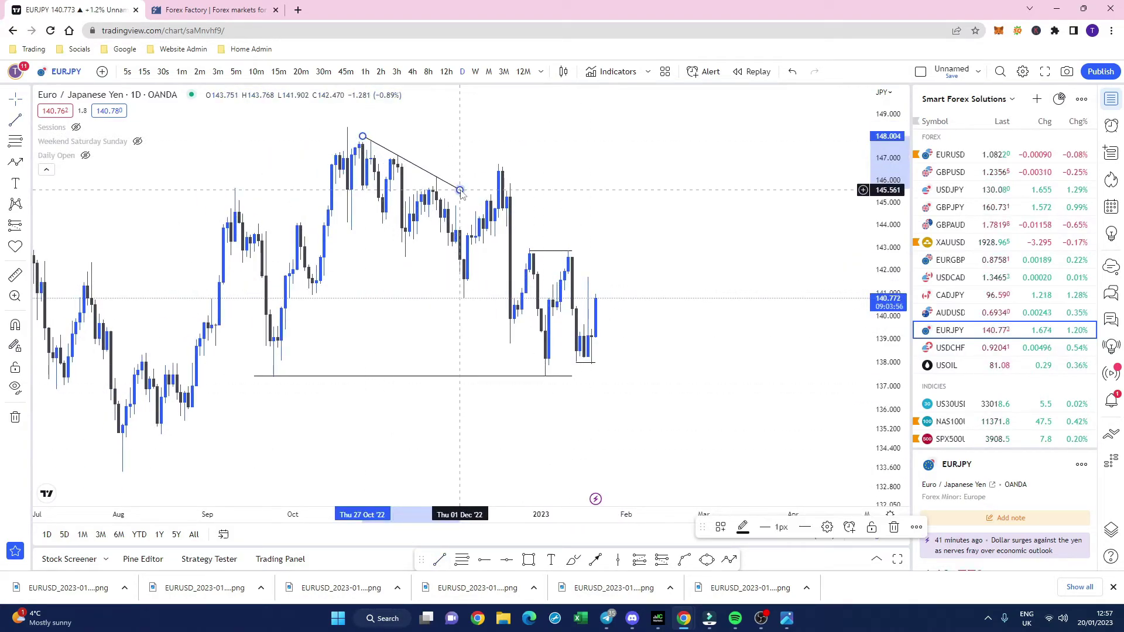
{"action": "left_click_drag", "start_coordinate": [460, 191], "coordinate": [529, 226]}
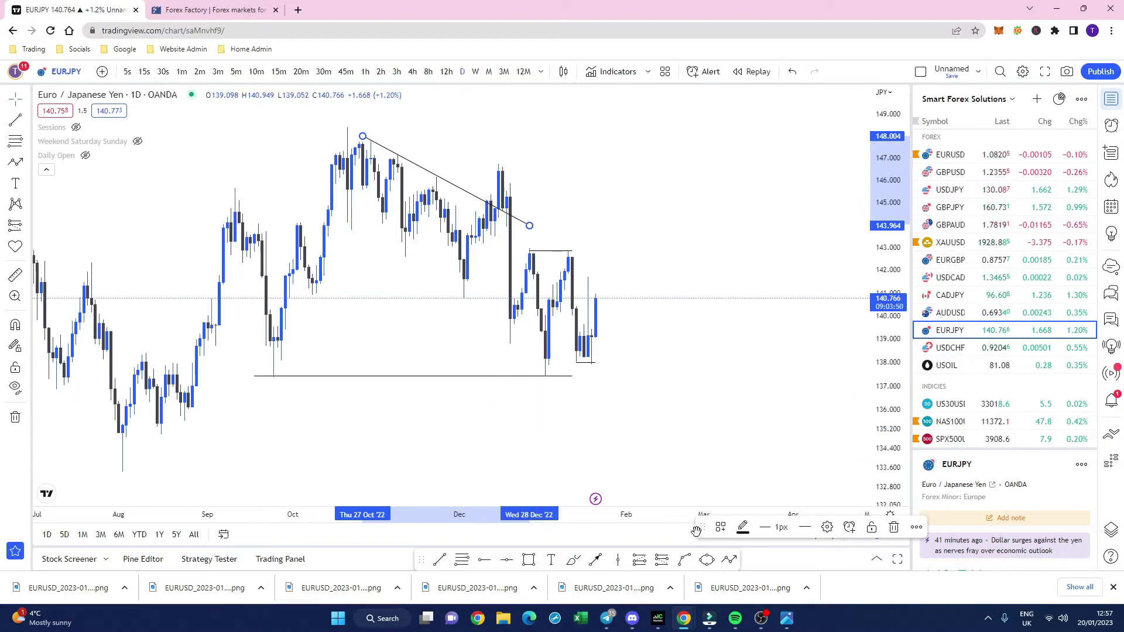
- Draw a falling zigzag arrow with lower highs and lower lows, and move it onto the price swings beneath the descending EURJPY trend line
{"action": "left_click", "coordinate": [729, 560]}
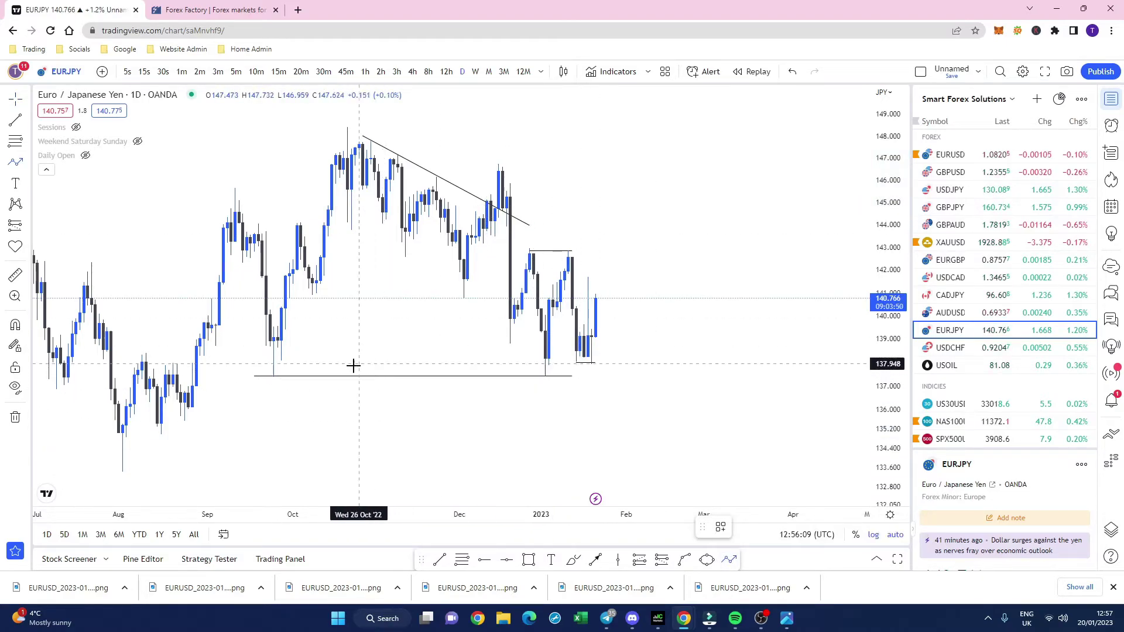
{"action": "left_click", "coordinate": [334, 327]}
{"action": "left_click", "coordinate": [366, 302]}
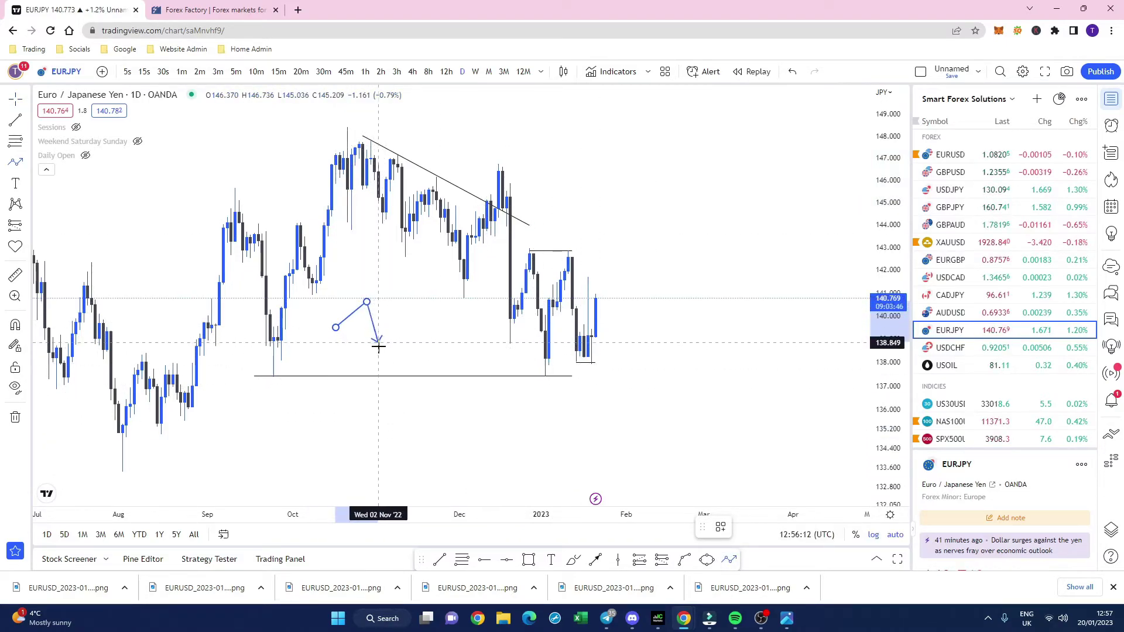
{"action": "left_click", "coordinate": [381, 366]}
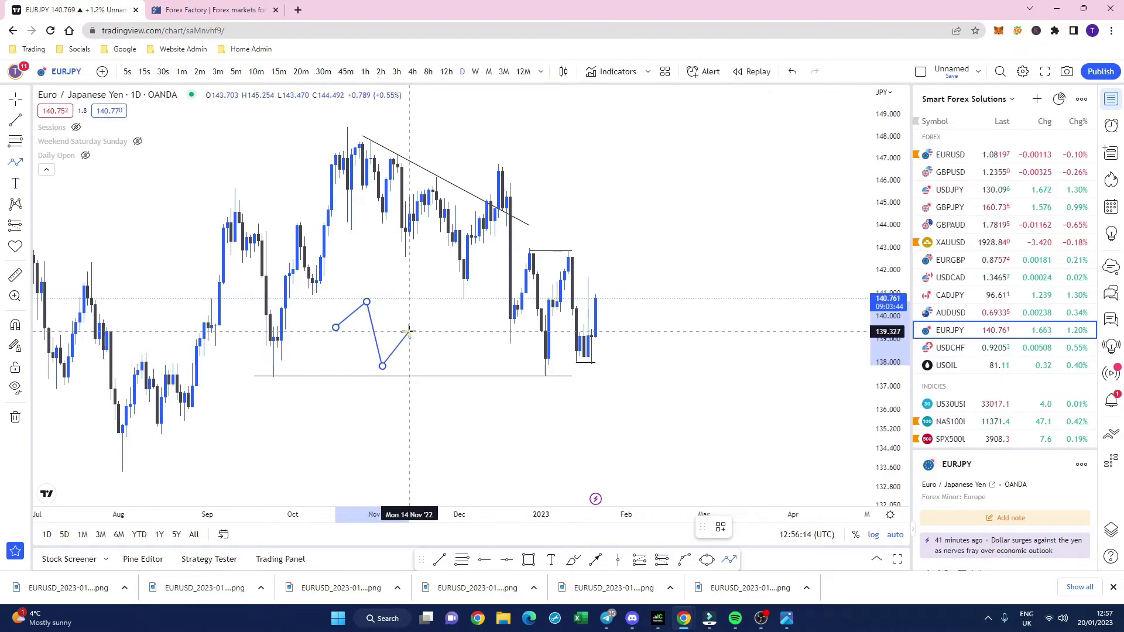
{"action": "left_click", "coordinate": [417, 329]}
{"action": "left_click", "coordinate": [433, 409]}
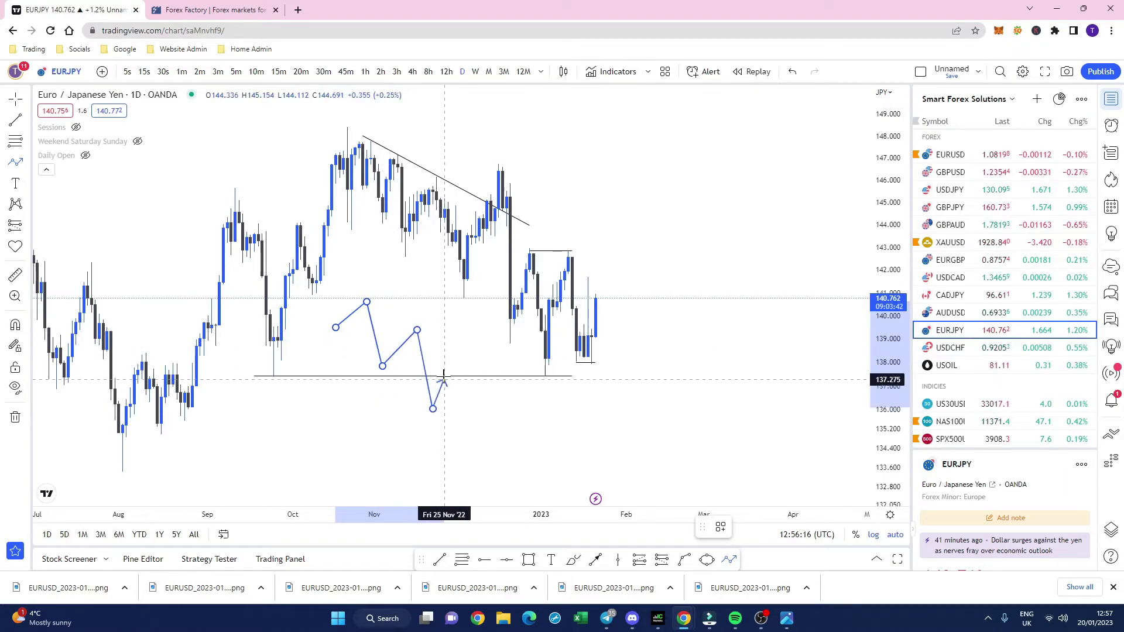
{"action": "left_click", "coordinate": [453, 359]}
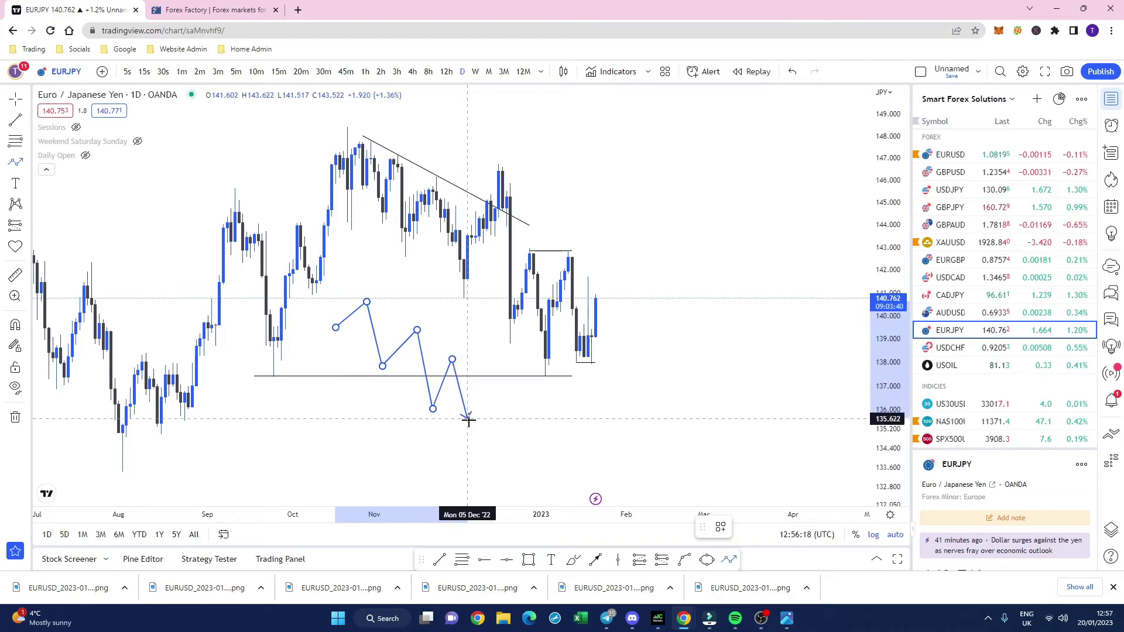
{"action": "double_click", "coordinate": [471, 439]}
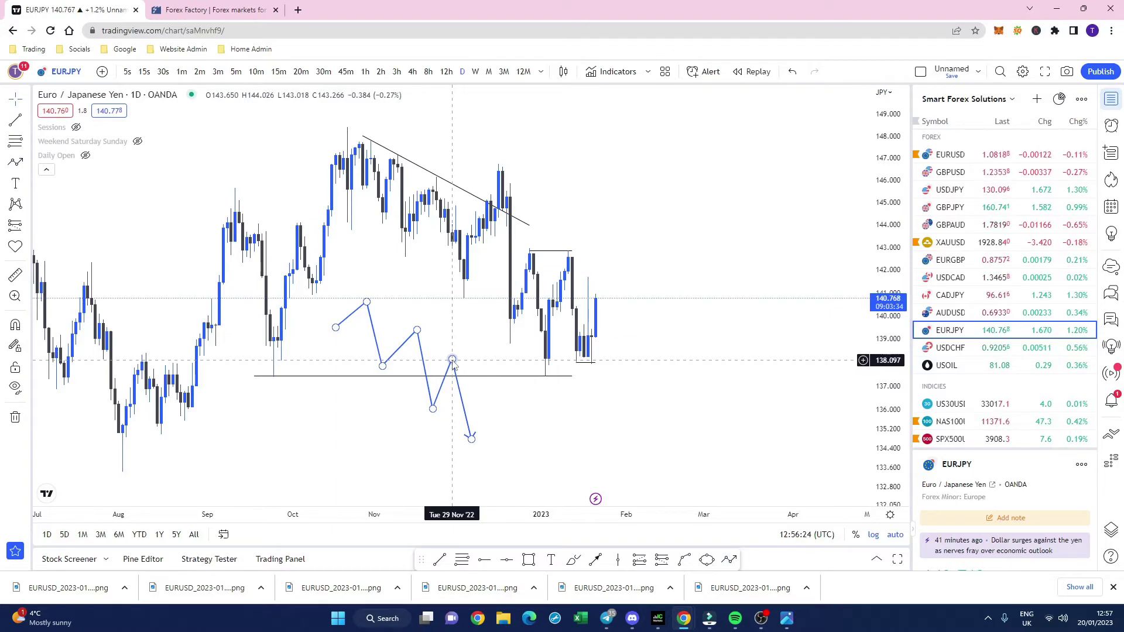
{"action": "left_click", "coordinate": [472, 343]}
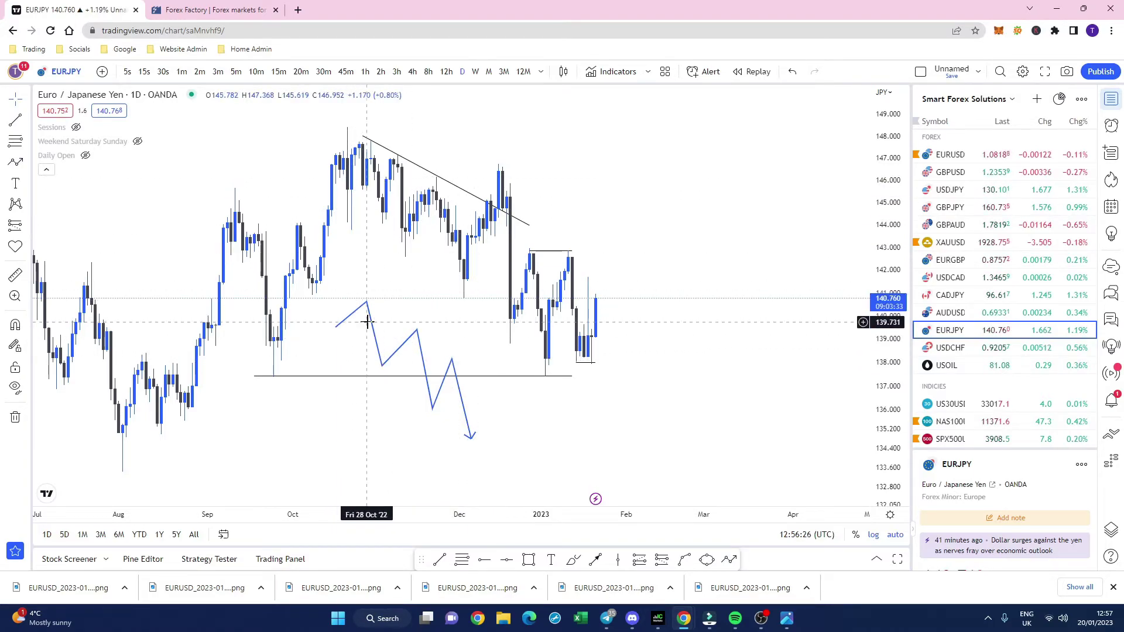
{"action": "left_click_drag", "start_coordinate": [369, 322], "coordinate": [367, 164]}
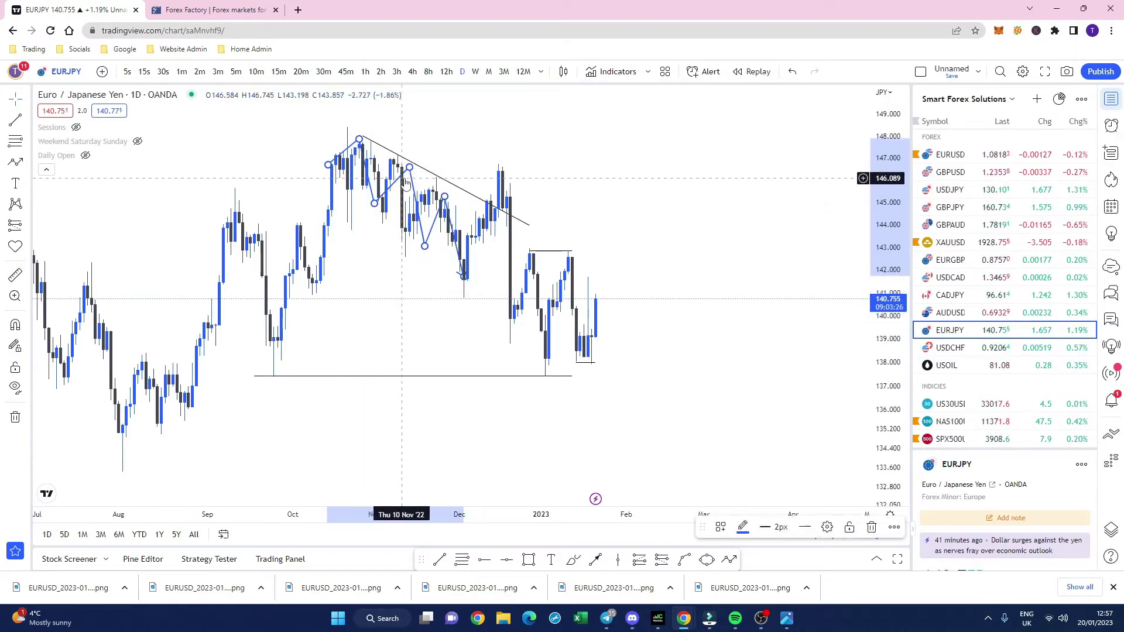
- Draw a zigzag arrow on EURJPY from the early December low up to about 146.6, through the late December swings, to the 3 January low
{"action": "left_click", "coordinate": [495, 359]}
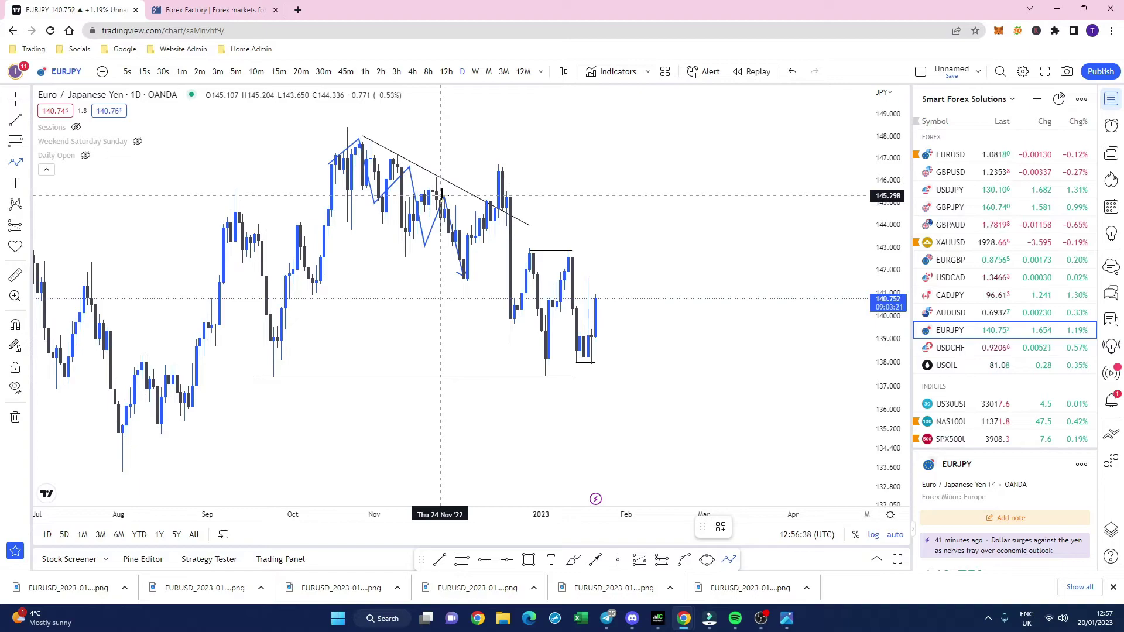
{"action": "left_click", "coordinate": [464, 276]}
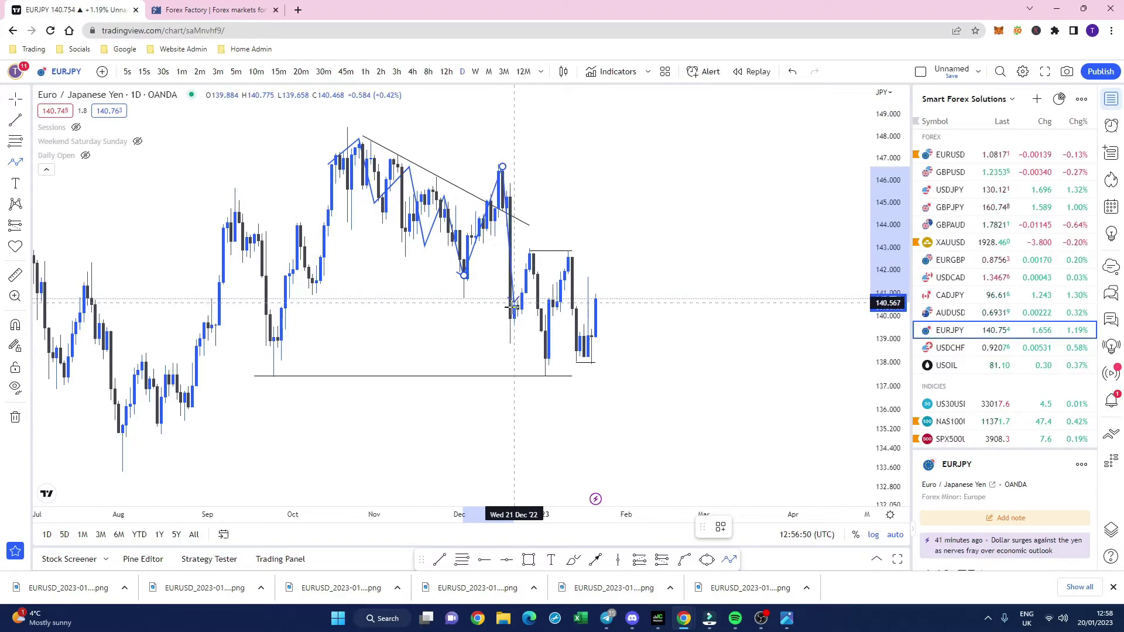
{"action": "left_click", "coordinate": [514, 330]}
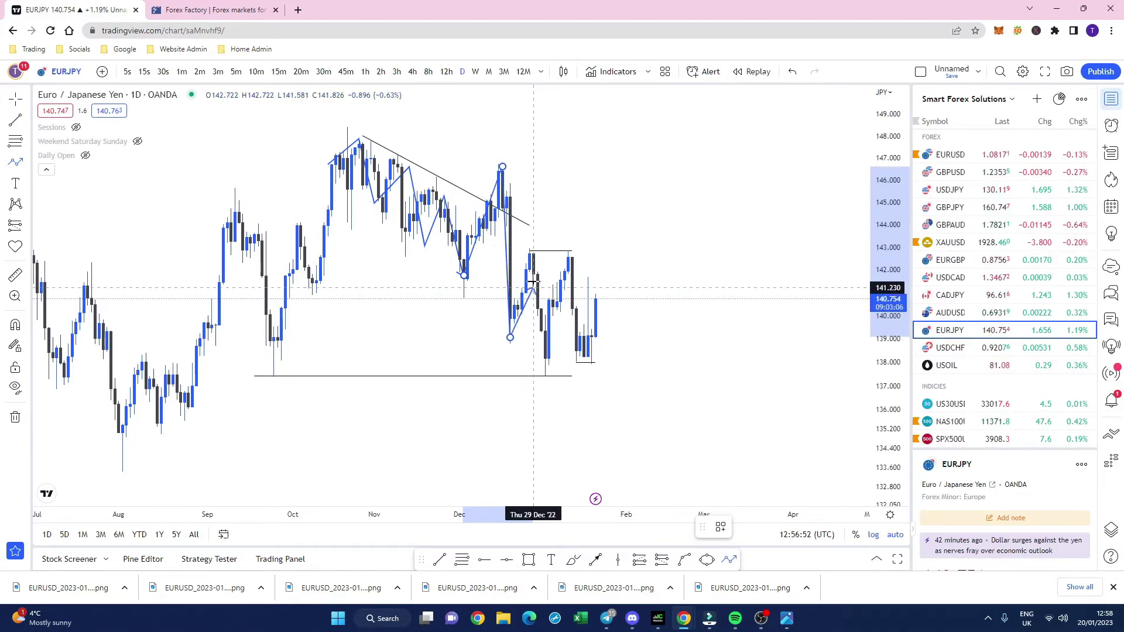
{"action": "left_click", "coordinate": [534, 244]}
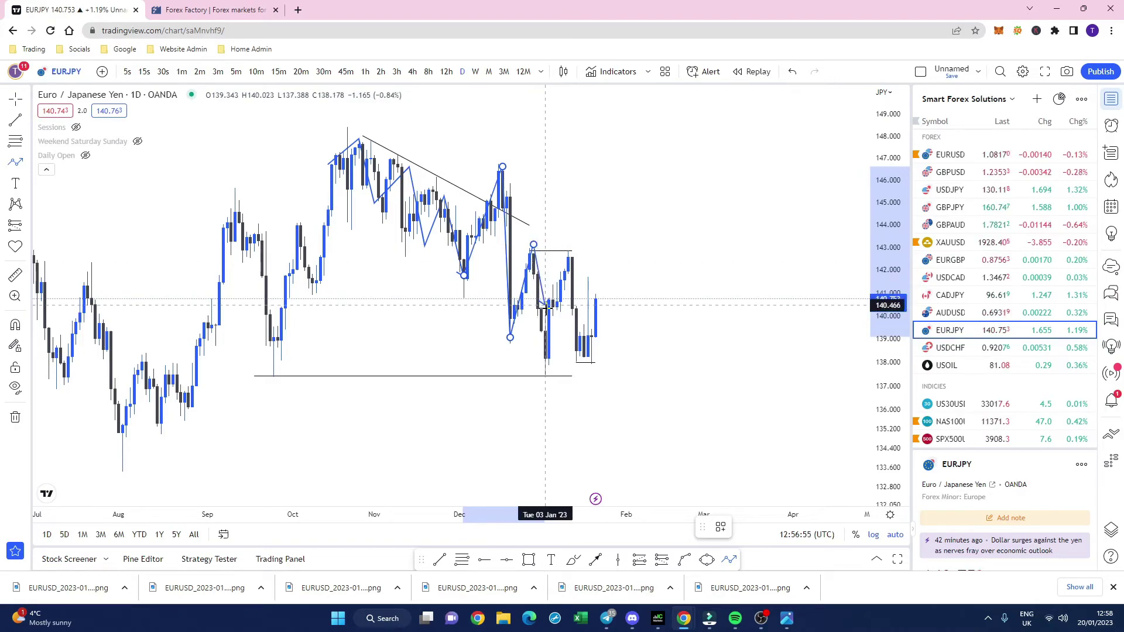
{"action": "double_click", "coordinate": [546, 368]}
{"action": "left_click", "coordinate": [652, 243]}
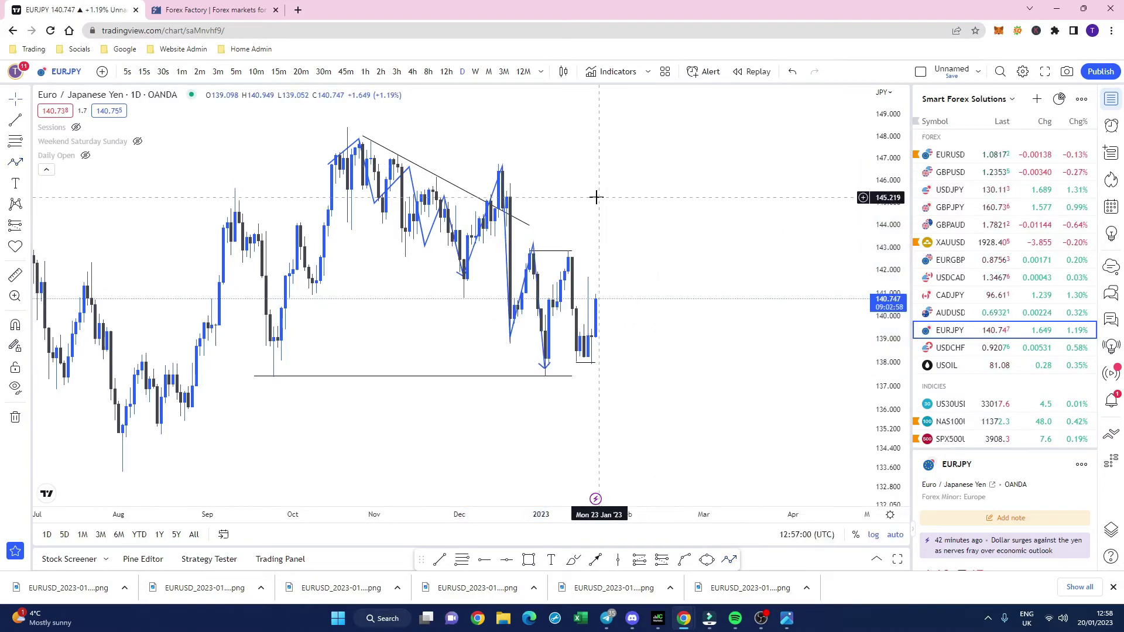
- Recolour both EURJPY zigzag arrows red
{"action": "left_click_drag", "start_coordinate": [596, 197], "coordinate": [592, 196]}
{"action": "left_click", "coordinate": [499, 169]}
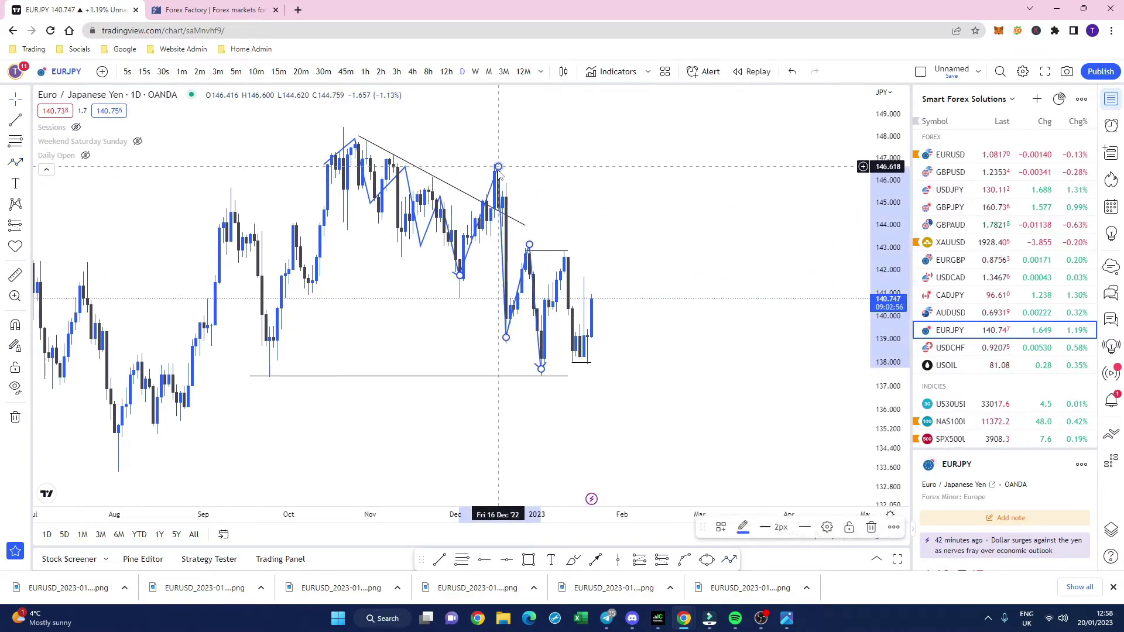
{"action": "left_click", "coordinate": [742, 528]}
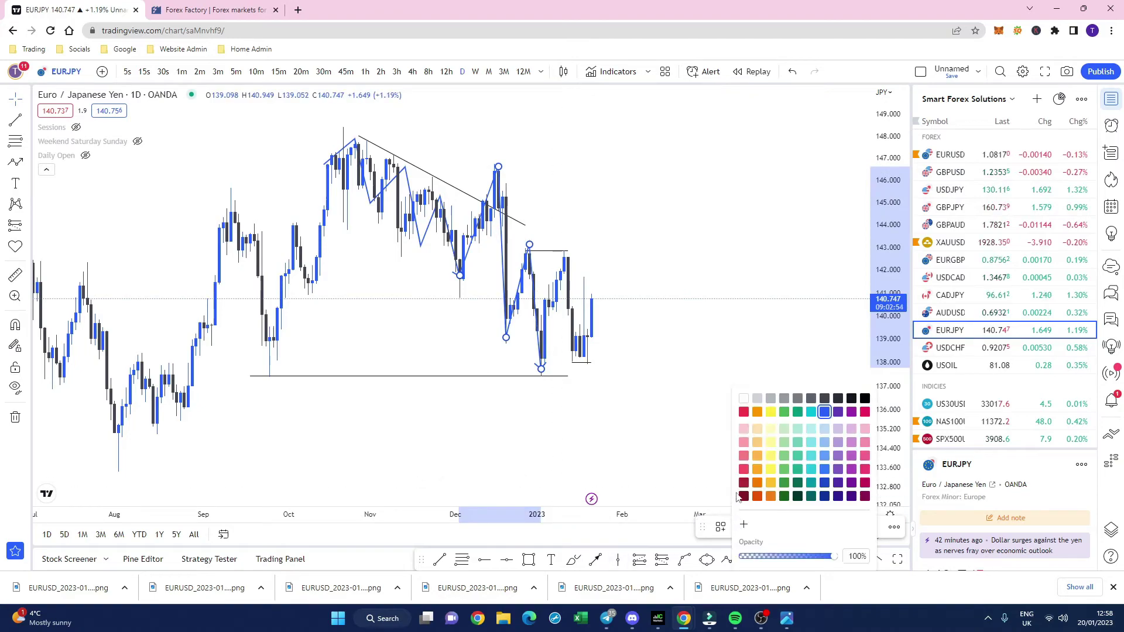
{"action": "left_click", "coordinate": [743, 412]}
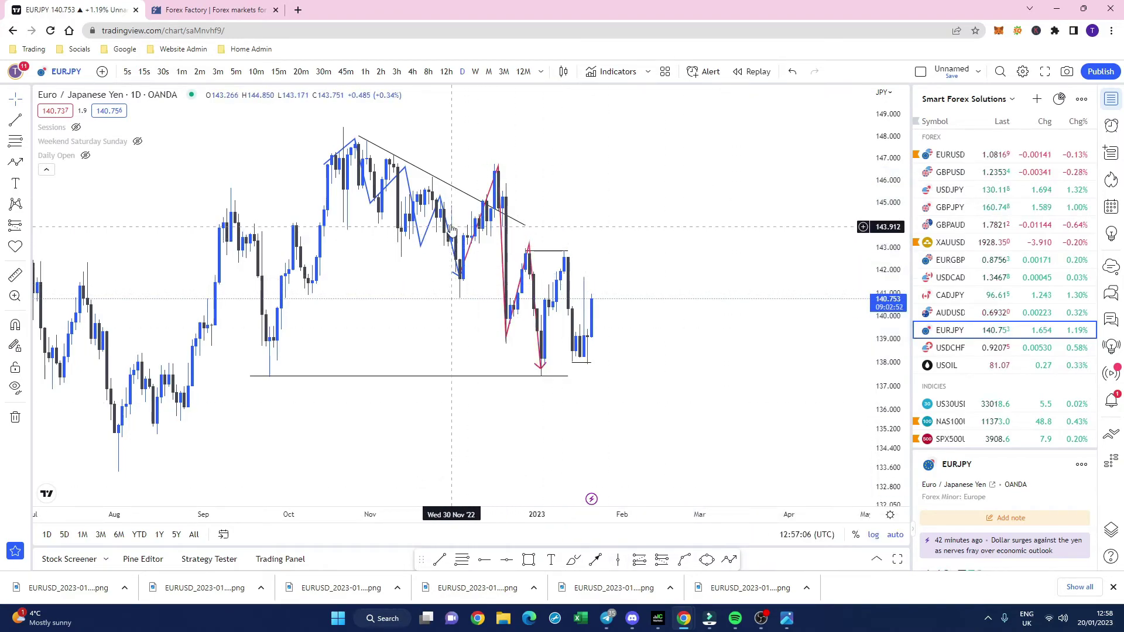
{"action": "left_click", "coordinate": [743, 528]}
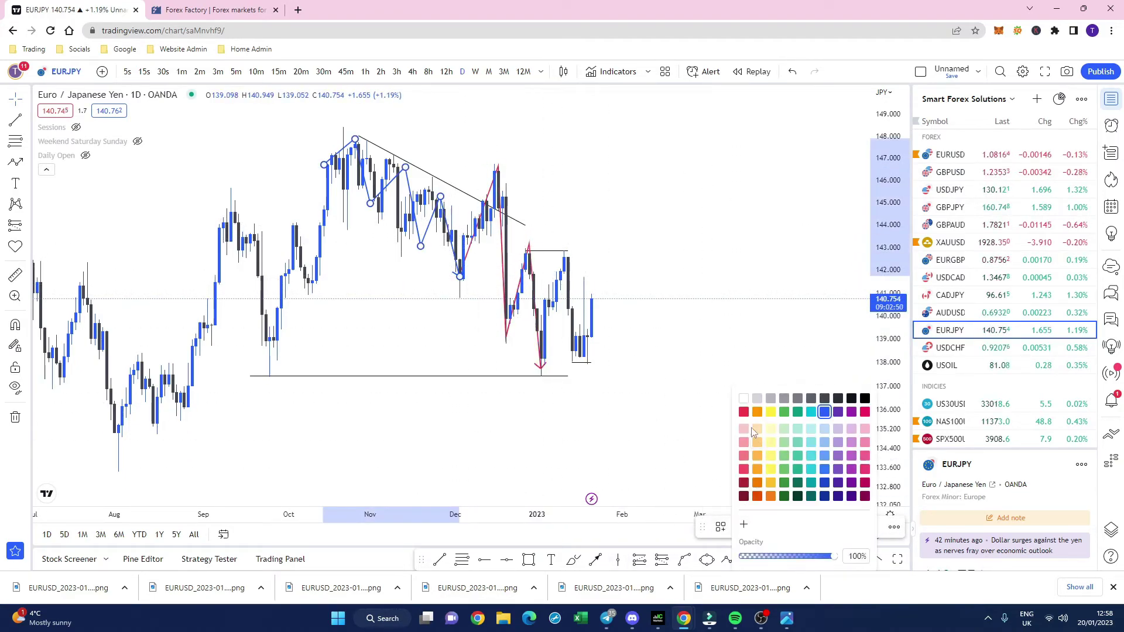
{"action": "left_click", "coordinate": [743, 411]}
{"action": "left_click", "coordinate": [642, 417]}
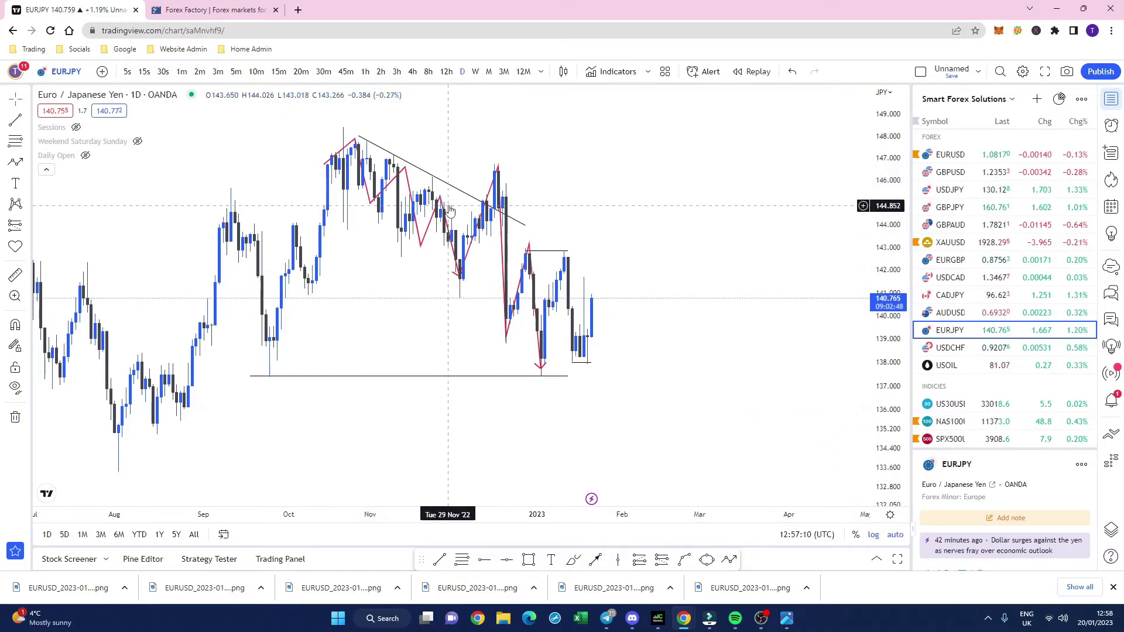
- Shorten the descending EURJPY trend line to end at about 145.69 on 5 December and apply the template that labels it x
{"action": "left_click_drag", "start_coordinate": [526, 225], "coordinate": [465, 191]}
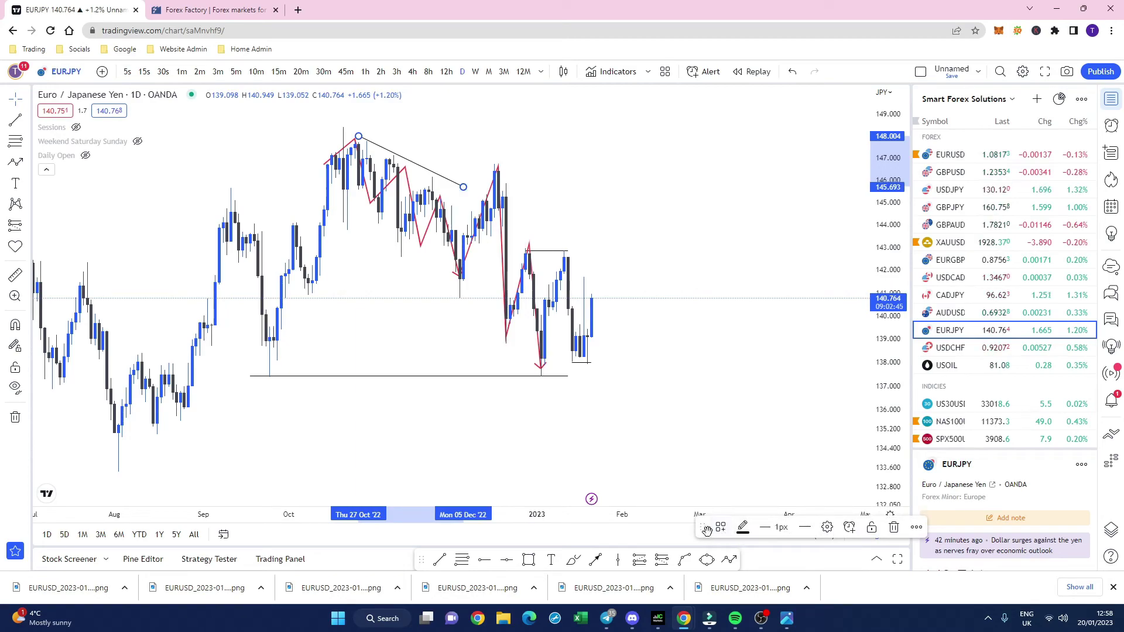
{"action": "left_click", "coordinate": [720, 527]}
{"action": "left_click", "coordinate": [526, 147]}
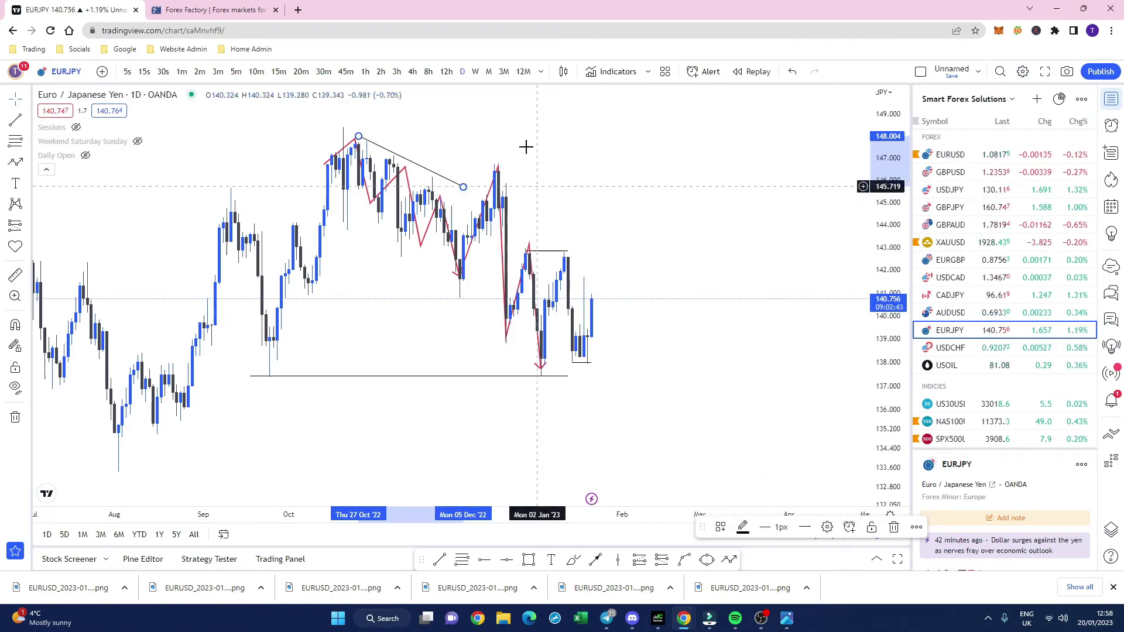
{"action": "left_click", "coordinate": [525, 147]}
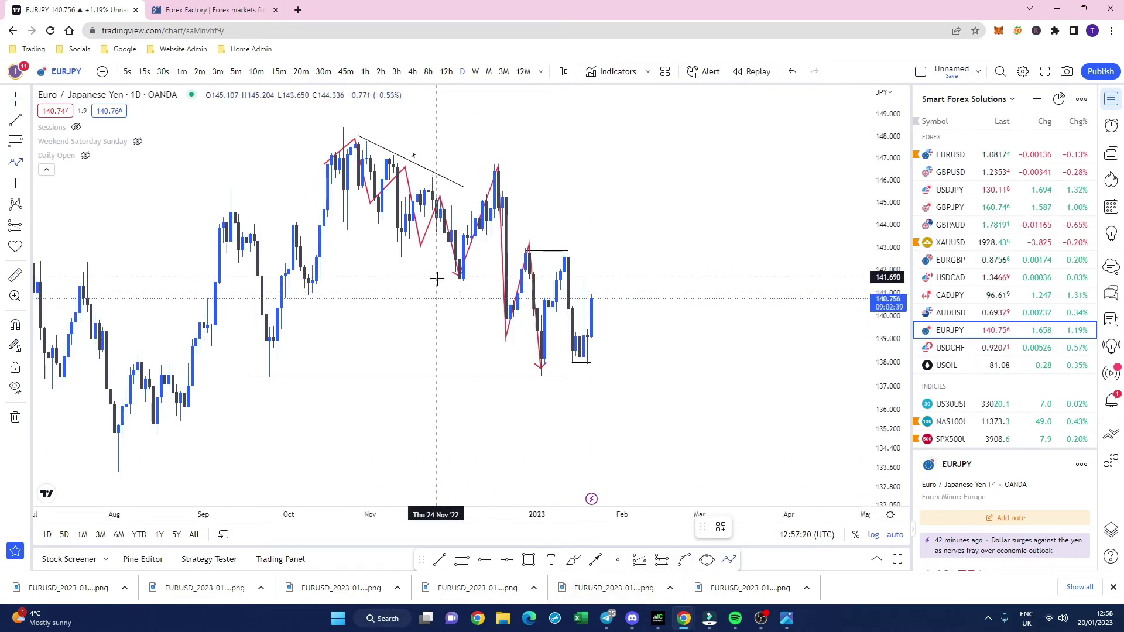
{"action": "left_click_drag", "start_coordinate": [437, 280], "coordinate": [647, 279]}
{"action": "left_click", "coordinate": [639, 286]}
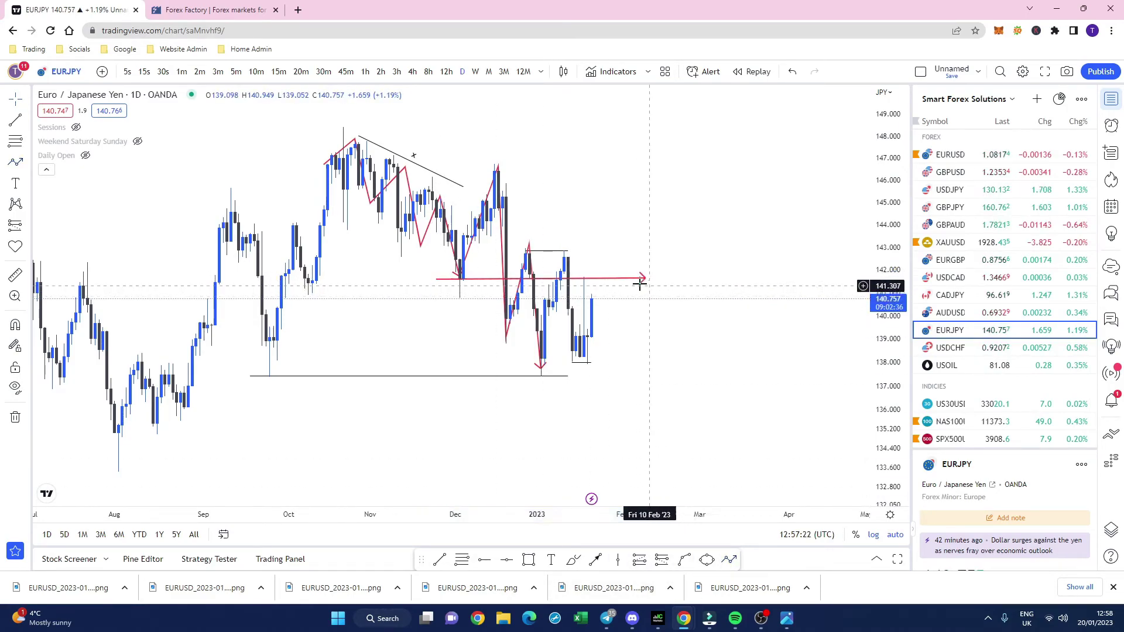
{"action": "key", "text": "Delete"}
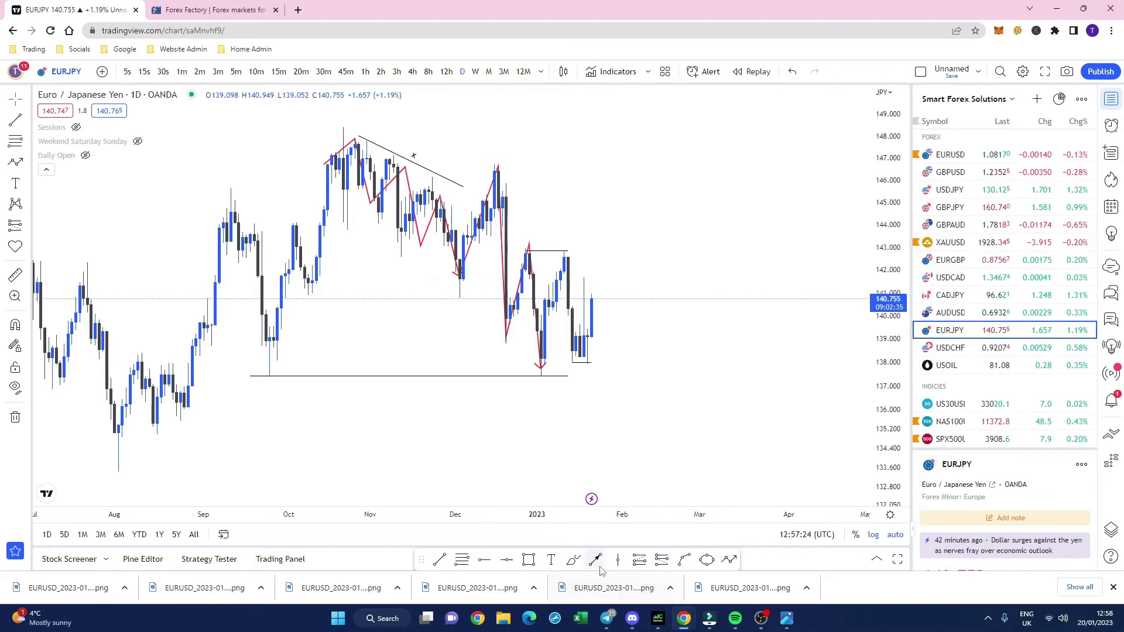
- Draw a horizontal arrow at about 141.56 from 28 November to 2 February with the BOS template, and download the EURJPY chart image
{"action": "left_click_drag", "start_coordinate": [445, 279], "coordinate": [626, 280]}
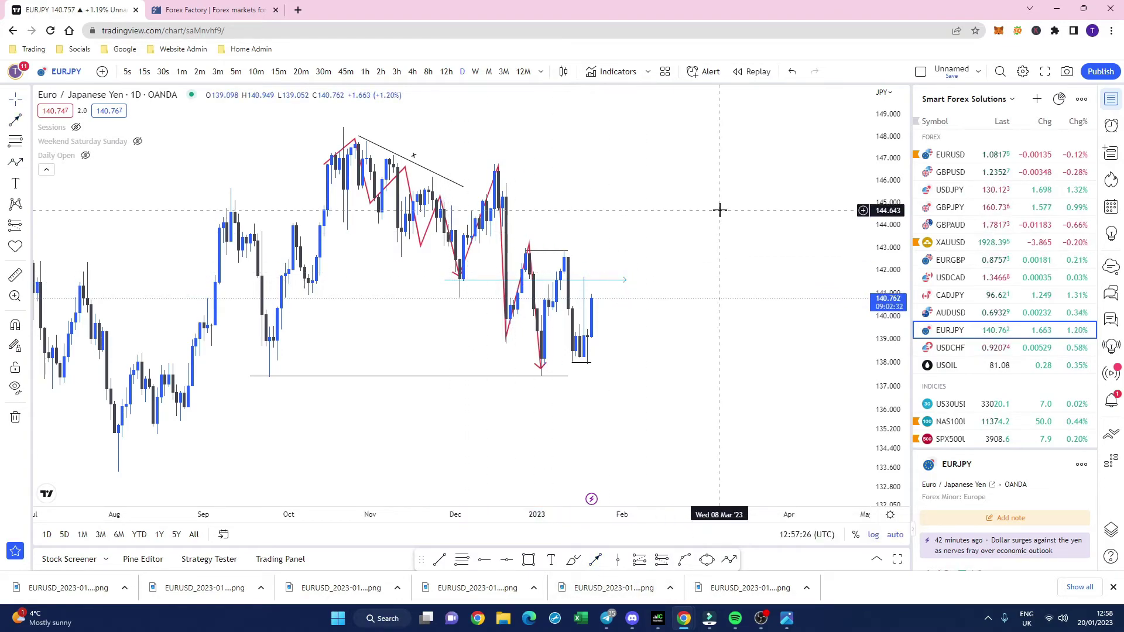
{"action": "left_click", "coordinate": [725, 528]}
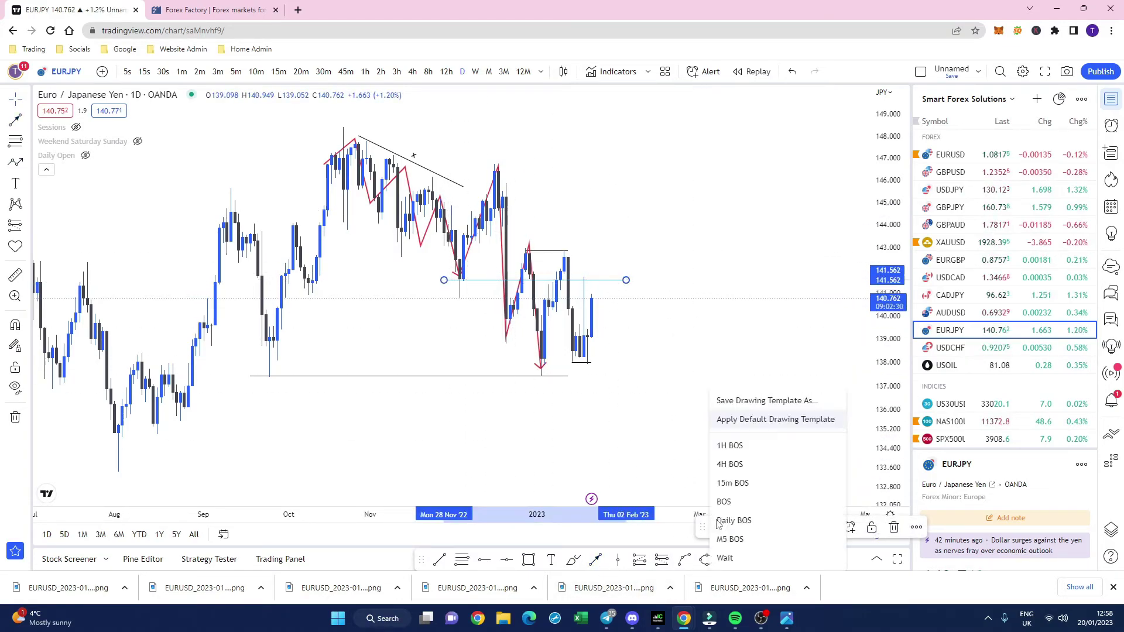
{"action": "left_click", "coordinate": [725, 502]}
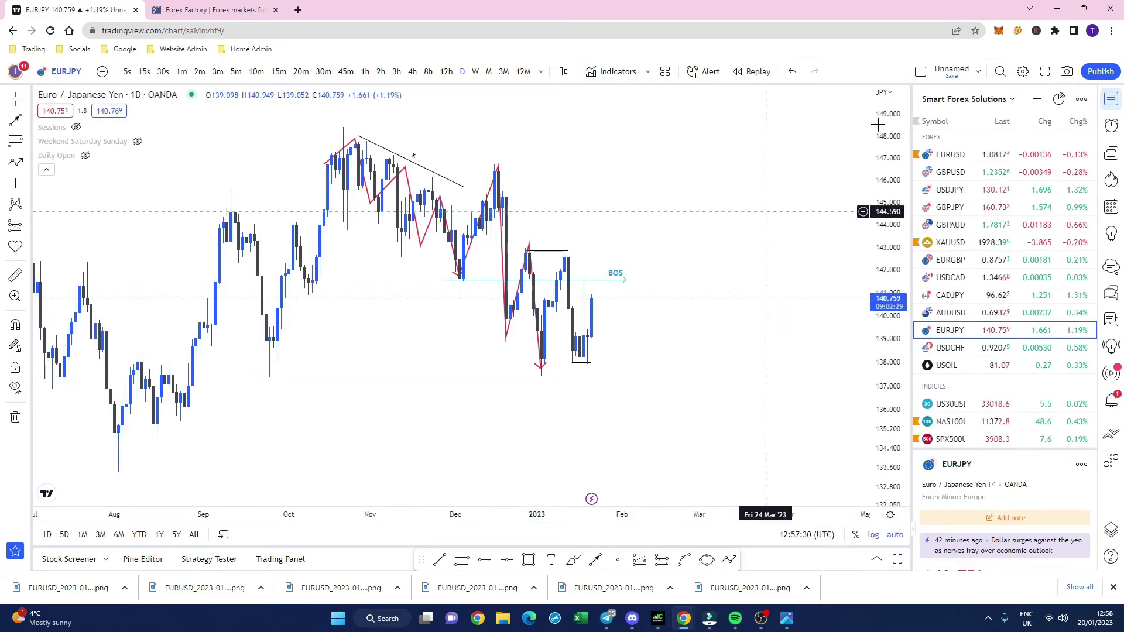
{"action": "left_click", "coordinate": [1067, 71]}
{"action": "left_click", "coordinate": [1033, 97]}
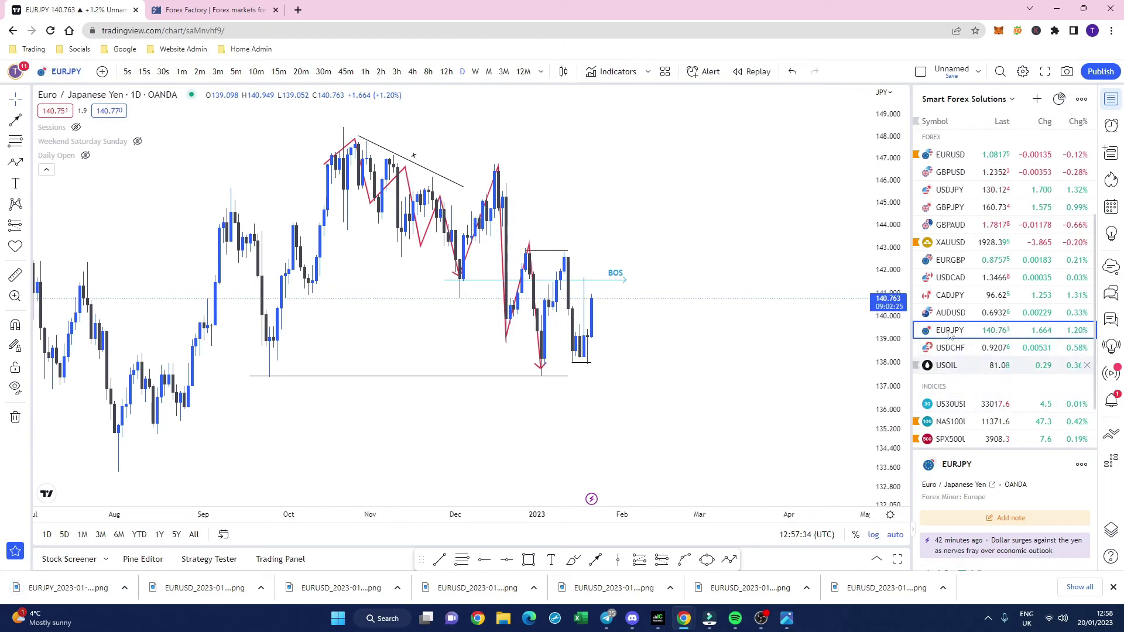
- Switch the chart to US30USD and remove all its drawings
{"action": "left_click", "coordinate": [952, 279]}
{"action": "left_click", "coordinate": [950, 404]}
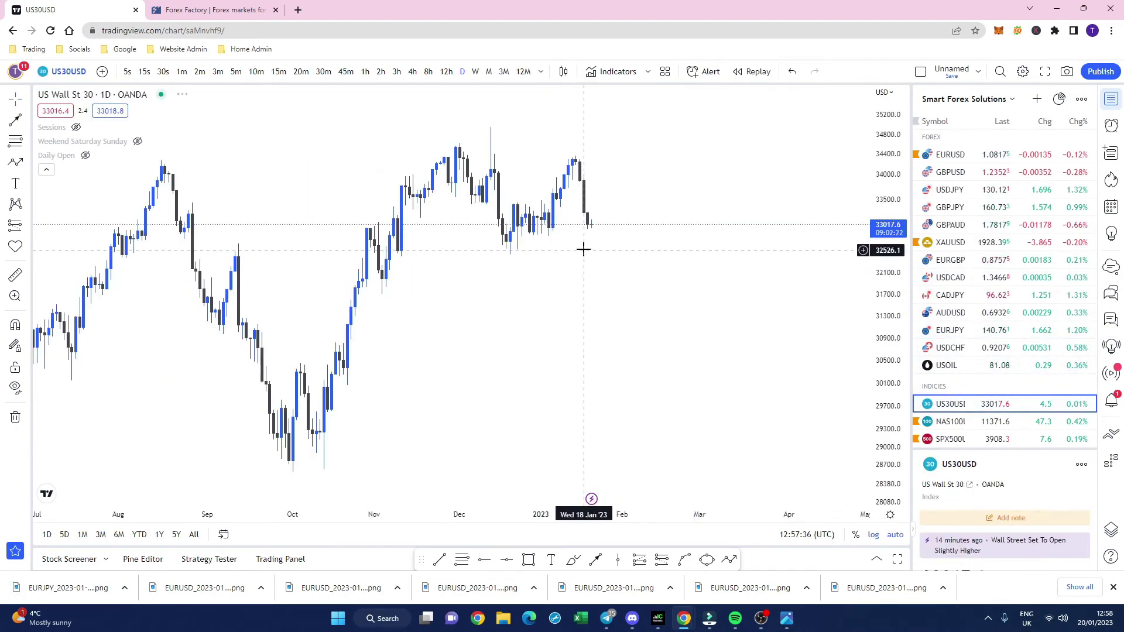
{"action": "right_click", "coordinate": [535, 286]}
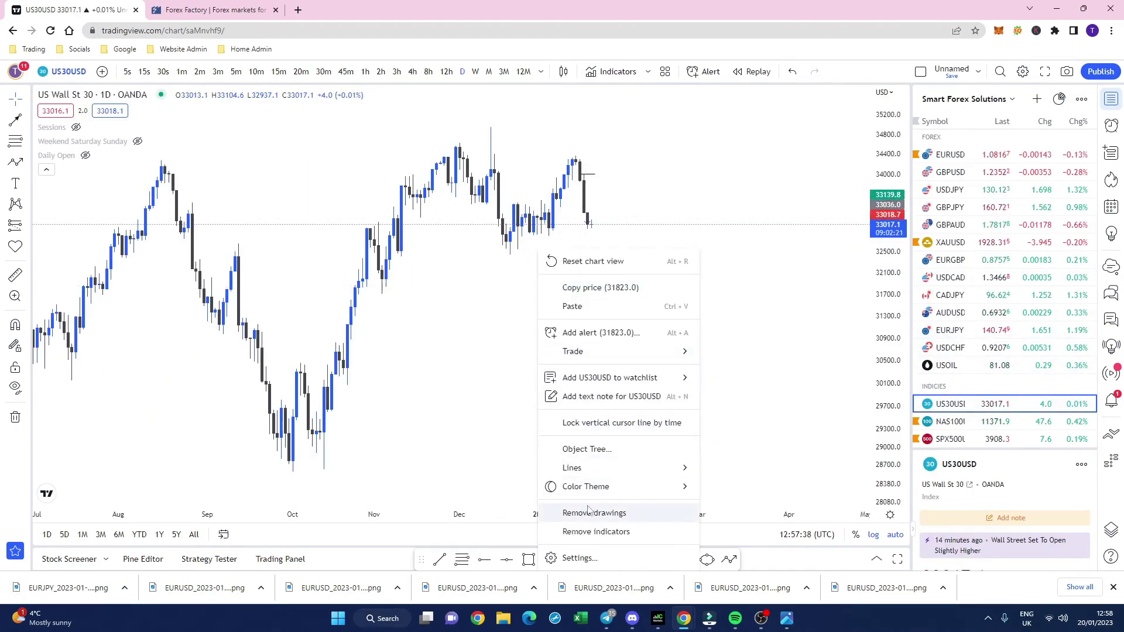
{"action": "left_click", "coordinate": [577, 510]}
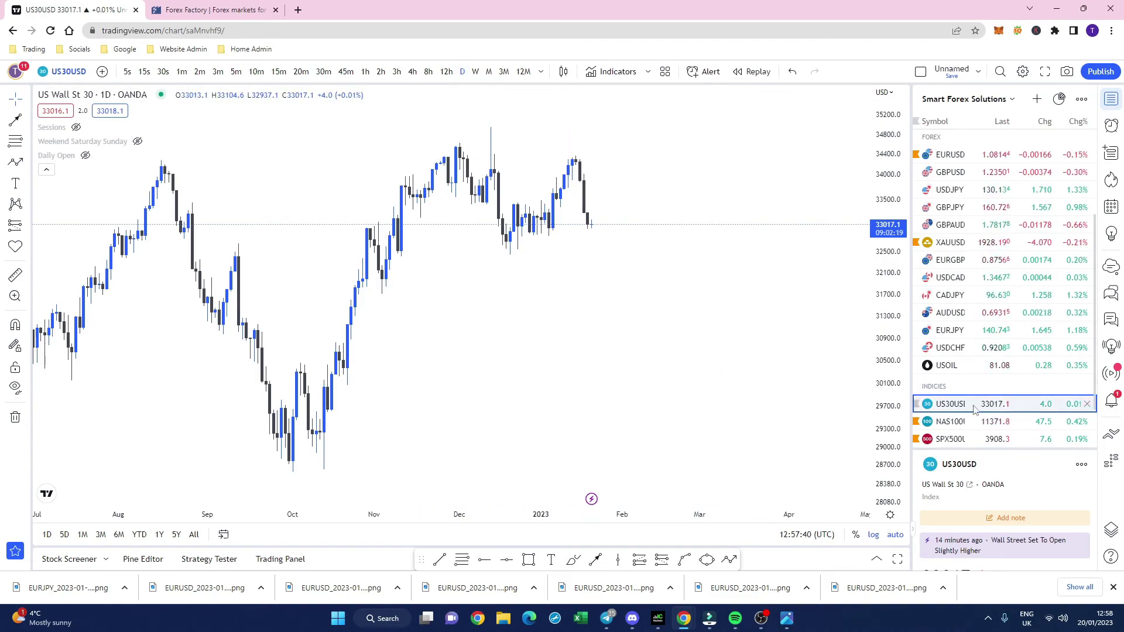
- Switch the chart to SPX500USD and remove the old Buy Model drawings
{"action": "left_click", "coordinate": [937, 438]}
{"action": "left_click_drag", "start_coordinate": [557, 250], "coordinate": [401, 252]}
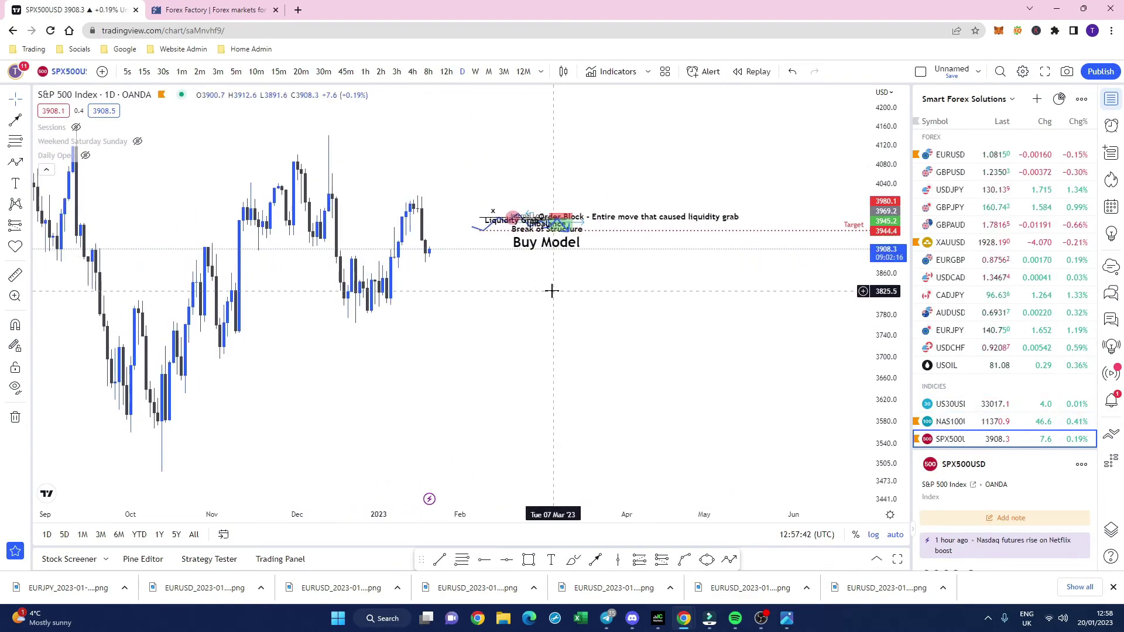
{"action": "right_click", "coordinate": [552, 289]}
{"action": "left_click", "coordinate": [633, 514]}
- Draw a horizontal line at about 4104 from 24 October to 8 December above the early December SPX500USD high
{"action": "left_click_drag", "start_coordinate": [515, 336], "coordinate": [652, 357]}
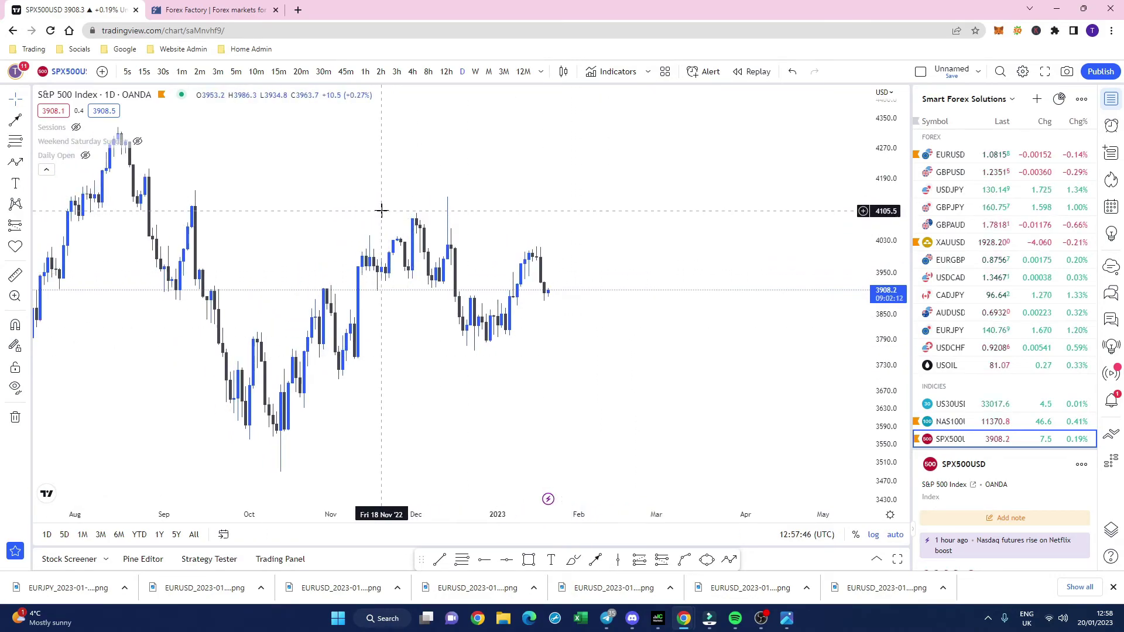
{"action": "left_click", "coordinate": [307, 211]}
{"action": "left_click", "coordinate": [436, 212]}
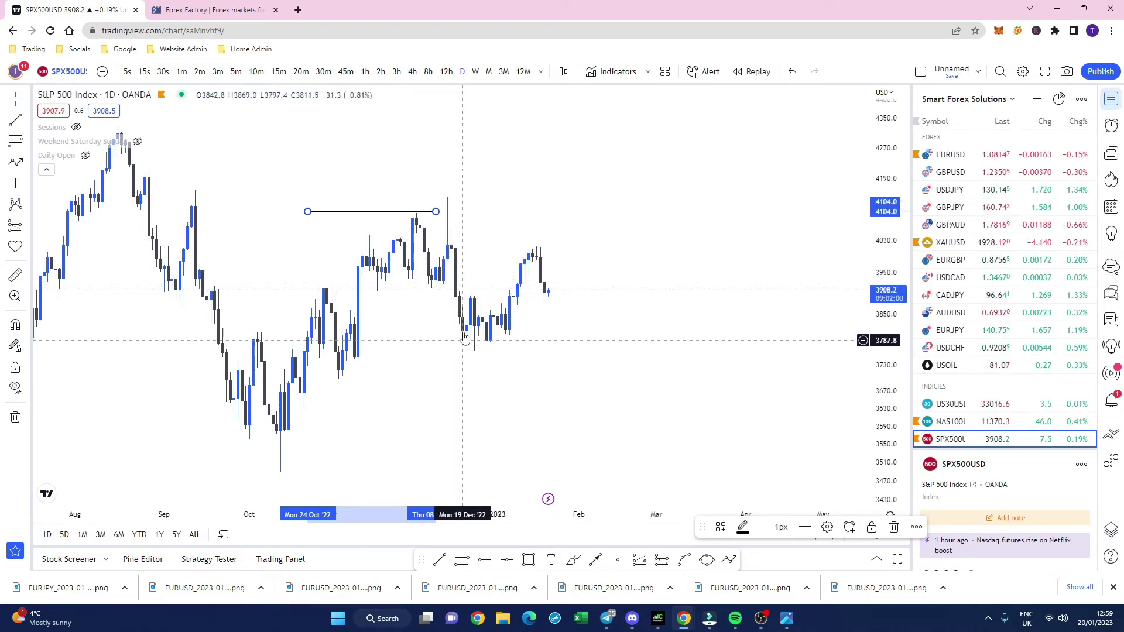
- Draw a rectangle from about 3986 to 4058 between 13 December and 21 February, and apply the POI template to it
{"action": "left_click", "coordinate": [529, 560]}
{"action": "mouse_move", "coordinate": [447, 258]}
{"action": "left_mouse_down"}
{"action": "mouse_move", "coordinate": [467, 229]}
{"action": "mouse_move", "coordinate": [634, 238]}
{"action": "left_mouse_up"}
{"action": "left_click", "coordinate": [721, 527]}
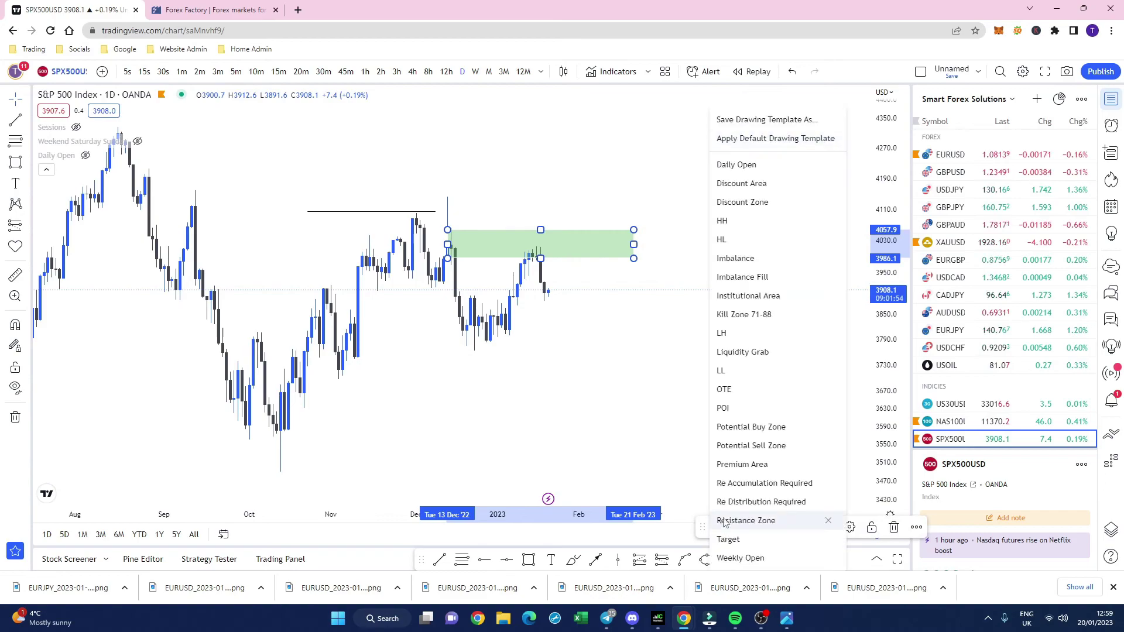
{"action": "left_click", "coordinate": [652, 316]}
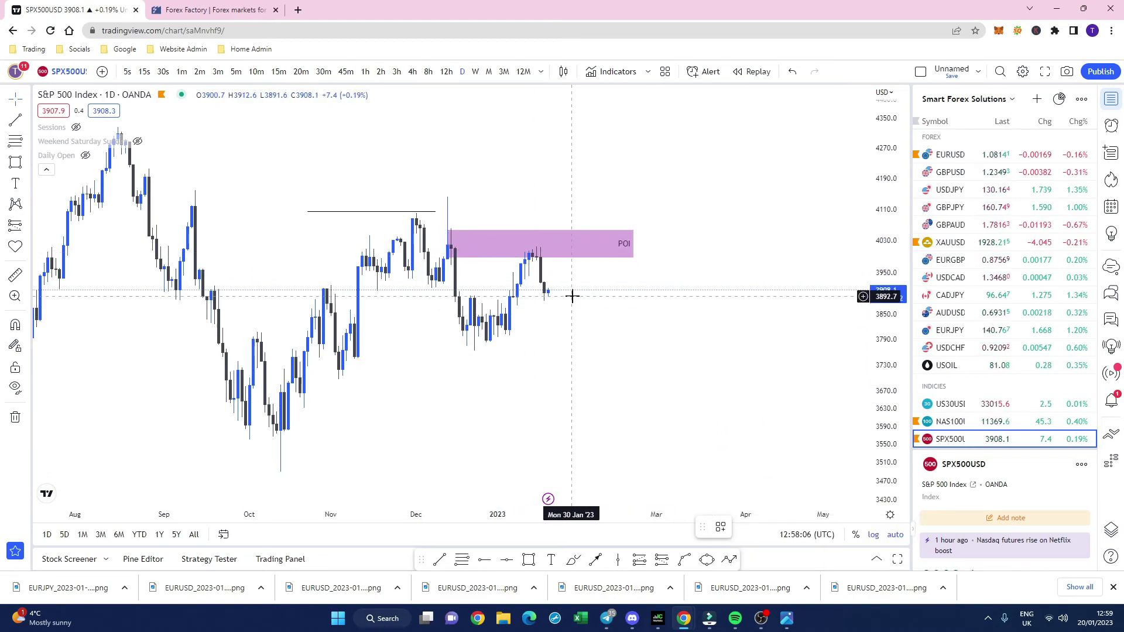
- Apply the Liquidity Grab template to the horizontal line above the early December SPX500USD high
{"action": "mouse_move", "coordinate": [572, 309]}
{"action": "left_mouse_down"}
{"action": "mouse_move", "coordinate": [577, 322]}
{"action": "mouse_move", "coordinate": [557, 324]}
{"action": "left_mouse_up"}
{"action": "left_click", "coordinate": [413, 211]}
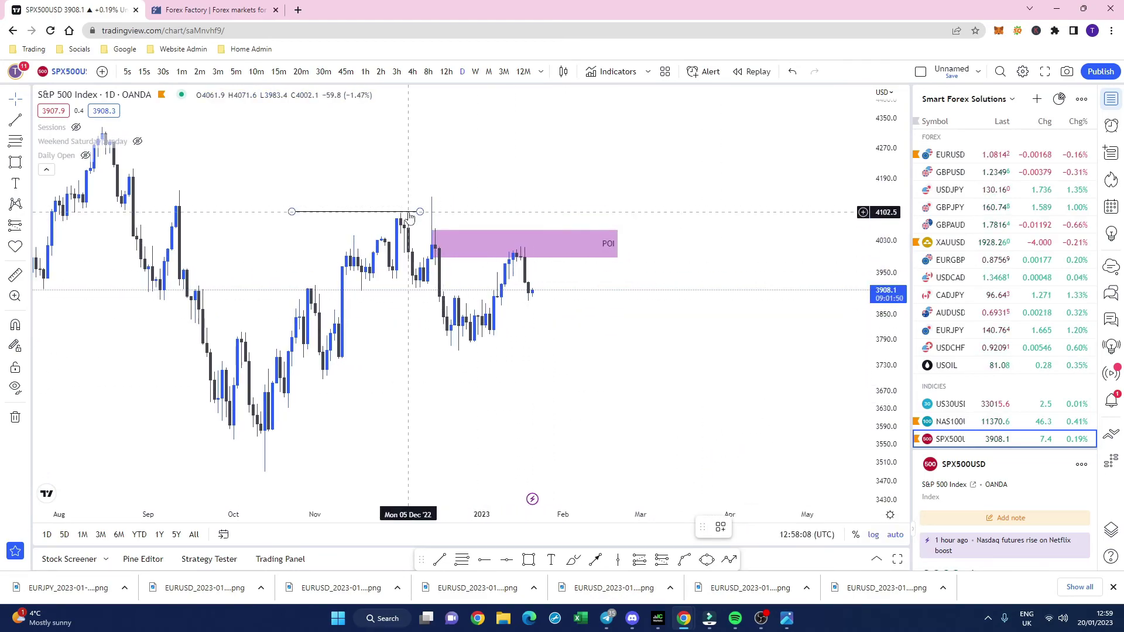
{"action": "left_click", "coordinate": [729, 528]}
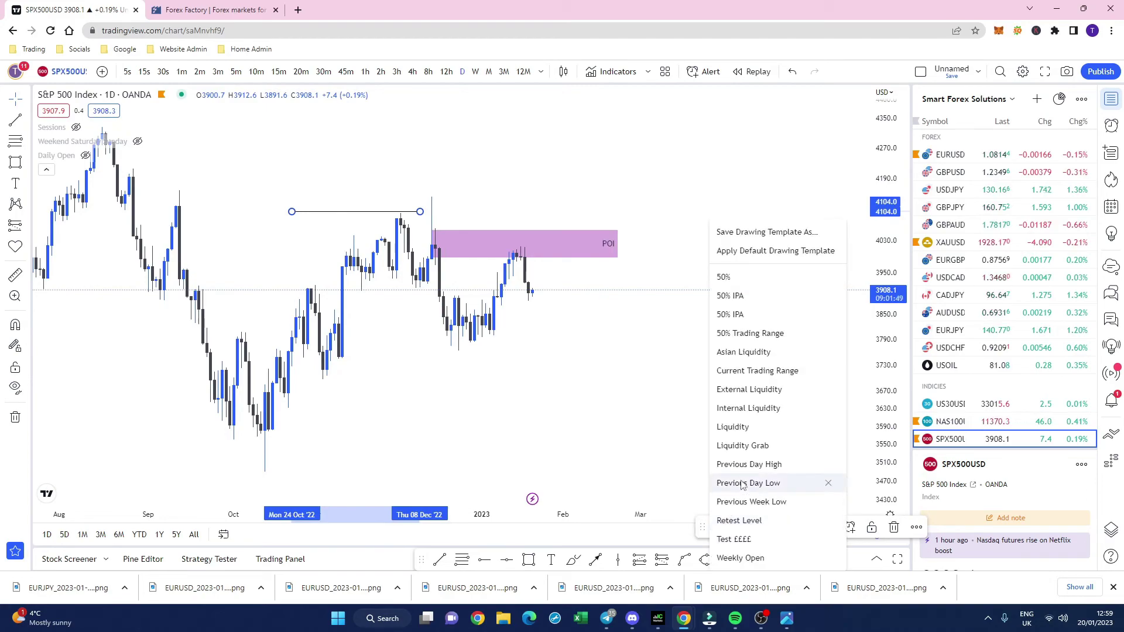
{"action": "left_click", "coordinate": [747, 446]}
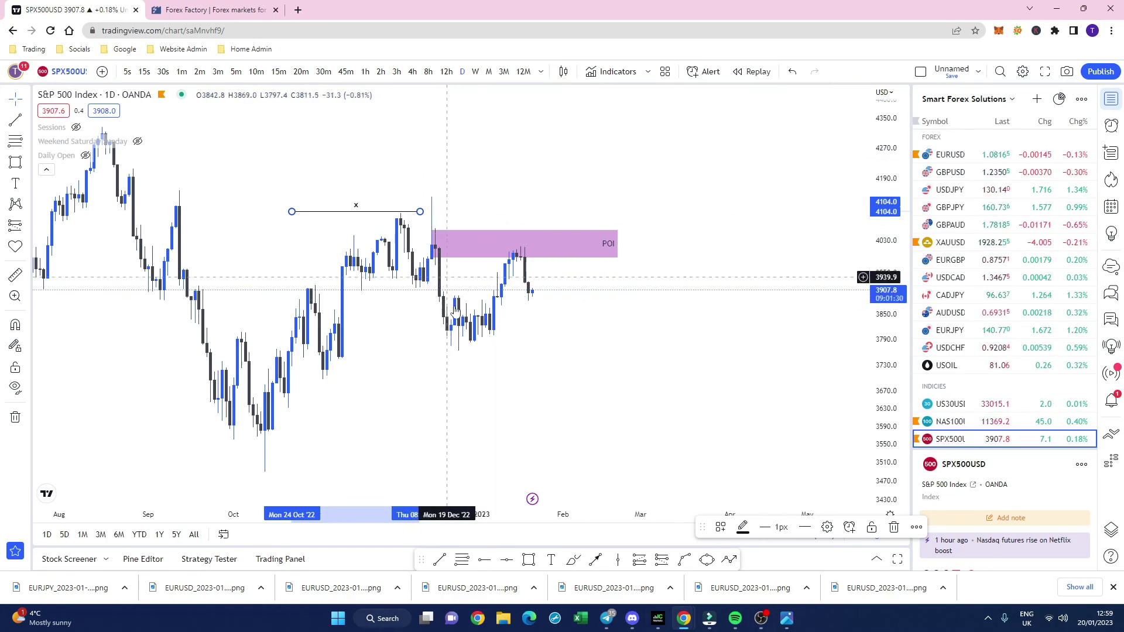
- Open a downloaded EURUSD lesson image to review the liquidity diagrams, and minimise the image viewer windows
{"action": "left_click", "coordinate": [324, 589]}
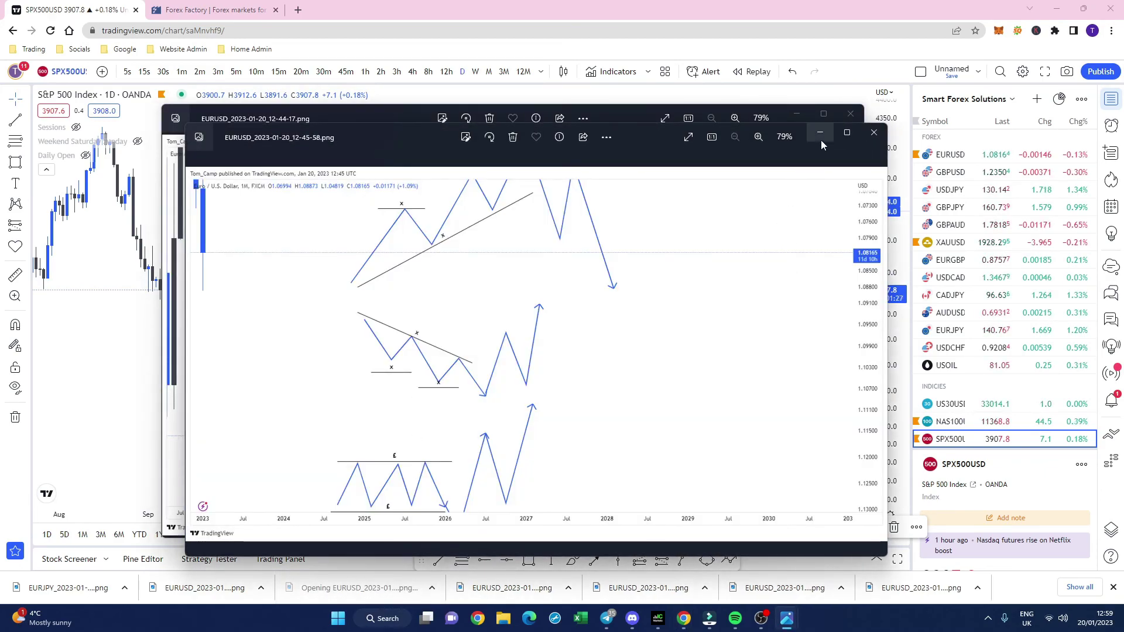
{"action": "left_click", "coordinate": [819, 133]}
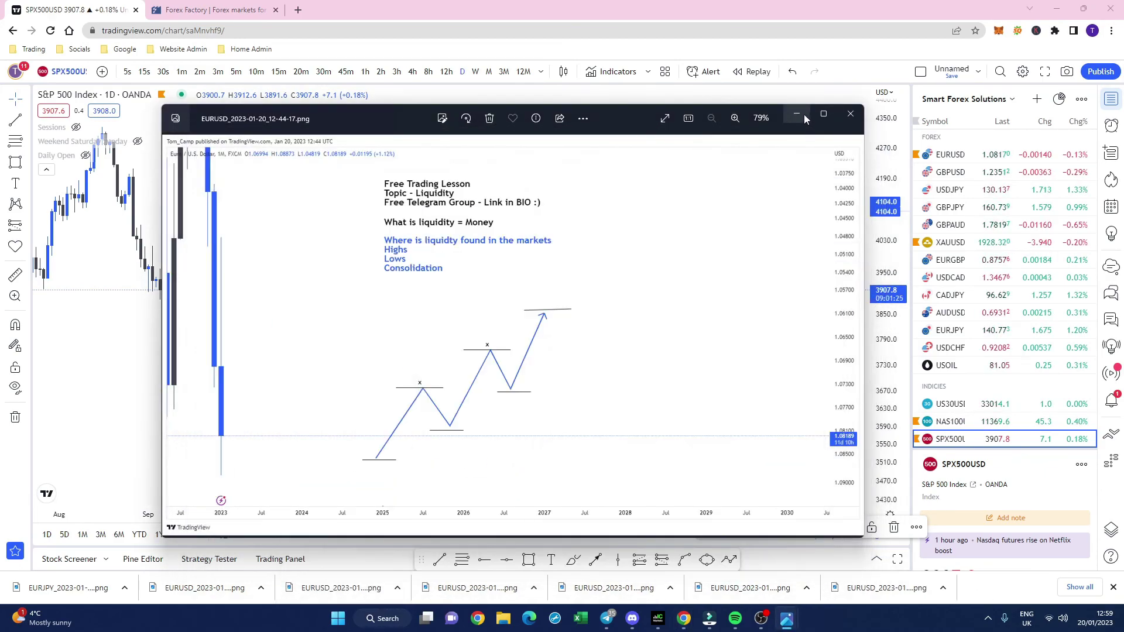
{"action": "left_click", "coordinate": [797, 114]}
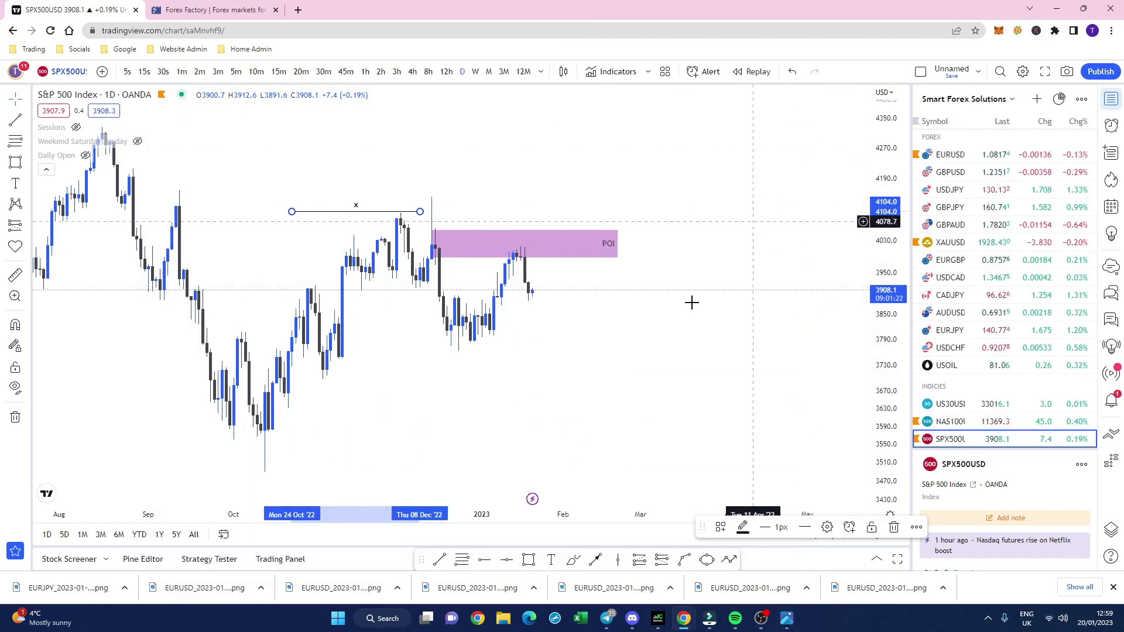